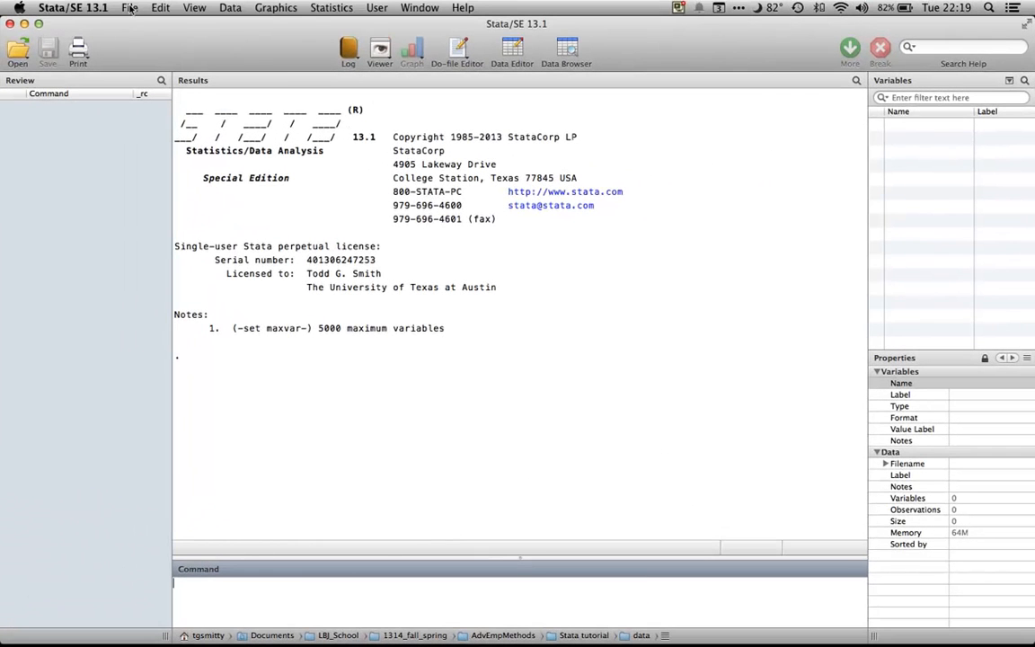
Open the recid.dta dataset from the datasets folder inside EMPL_2014
{"action": "left_click", "coordinate": [131, 8]}
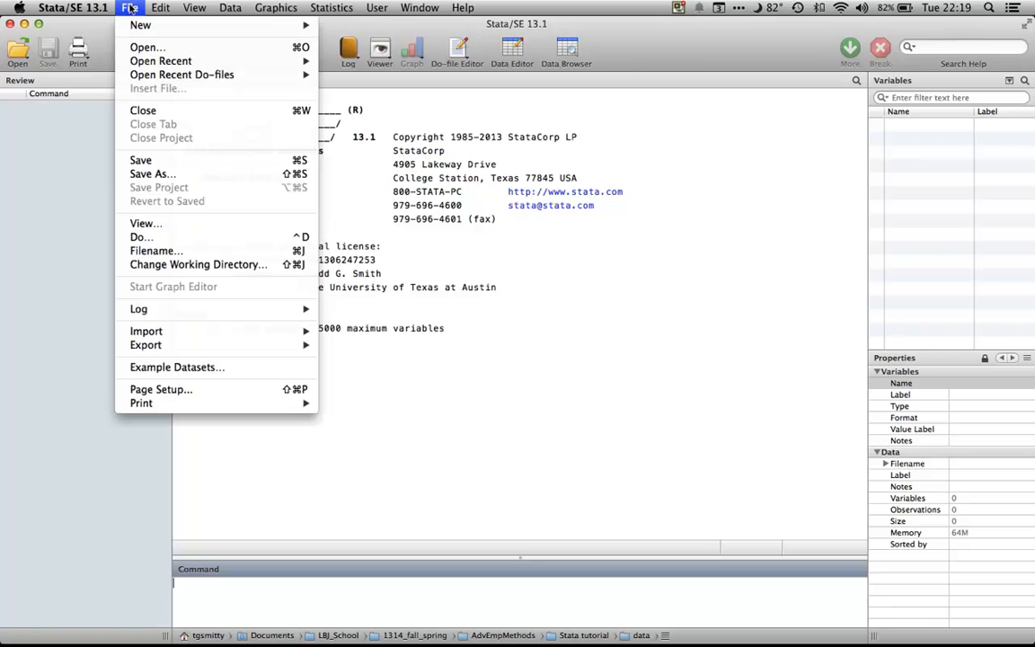
{"action": "left_click", "coordinate": [144, 47]}
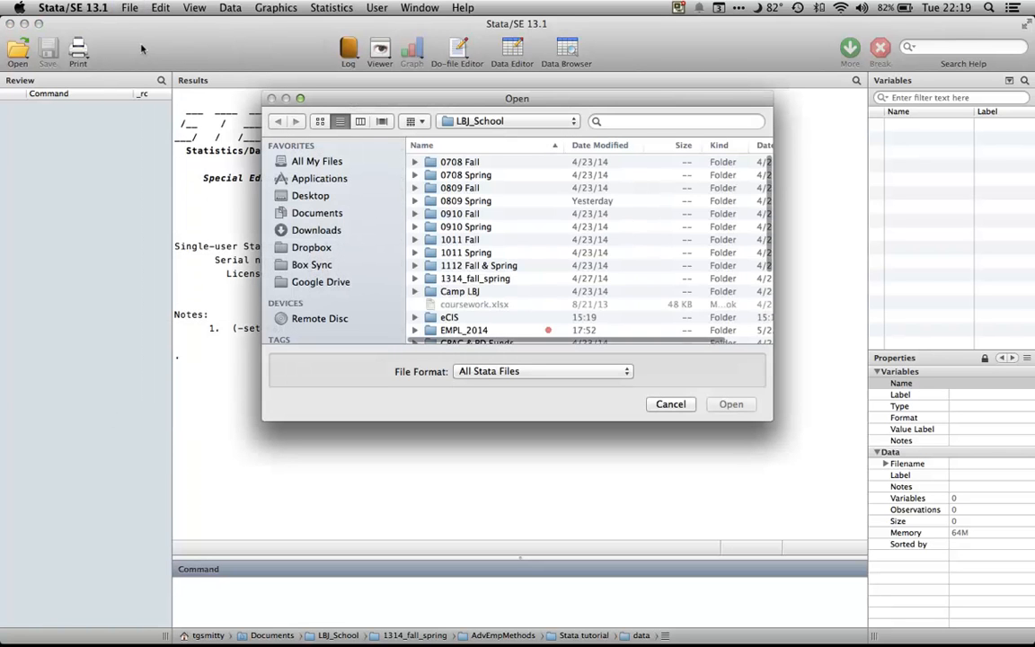
{"action": "scroll", "coordinate": [450, 288], "scroll_direction": "down", "scroll_amount": 3}
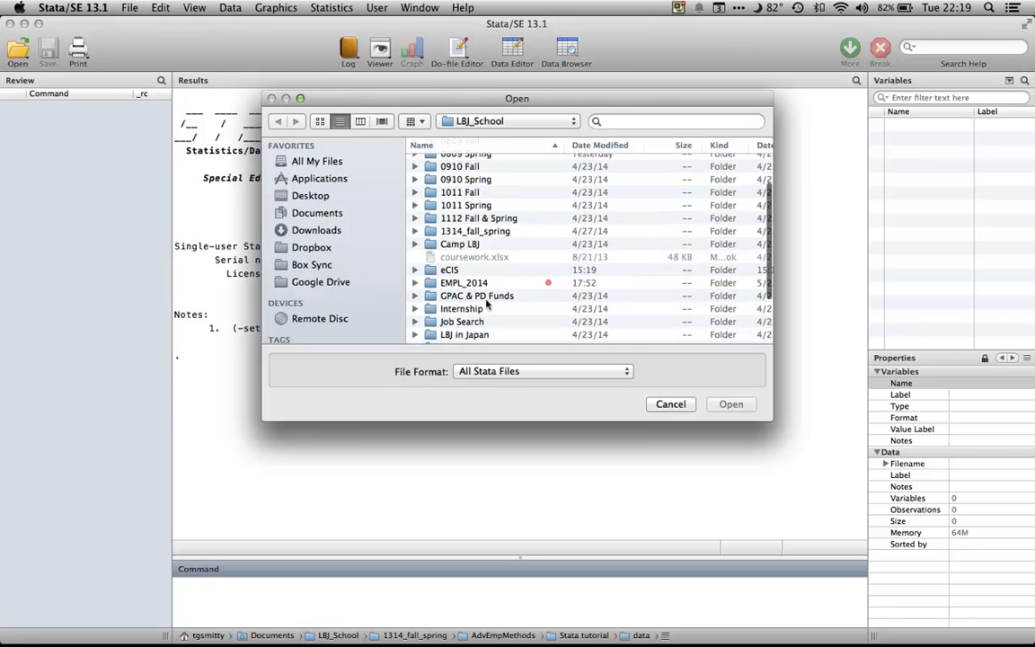
{"action": "double_click", "coordinate": [468, 284]}
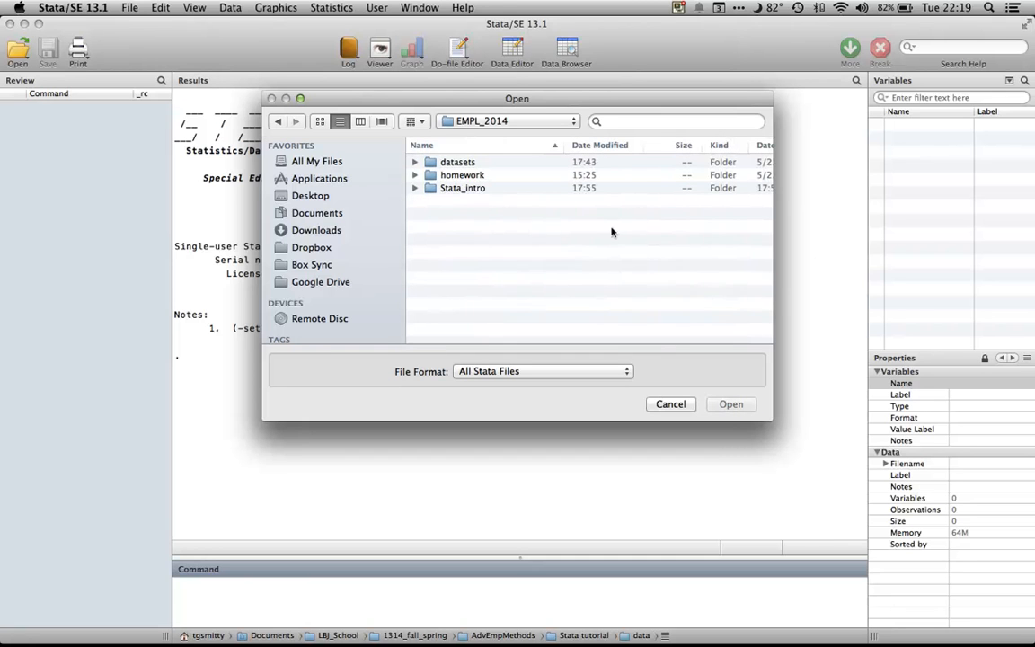
{"action": "double_click", "coordinate": [462, 161]}
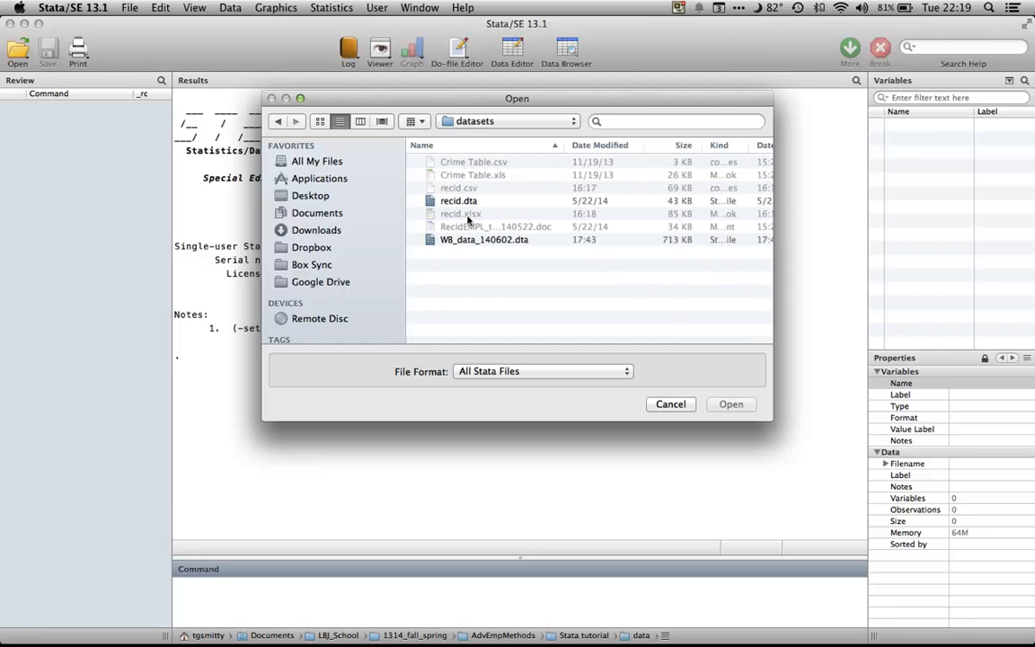
{"action": "left_click", "coordinate": [470, 202]}
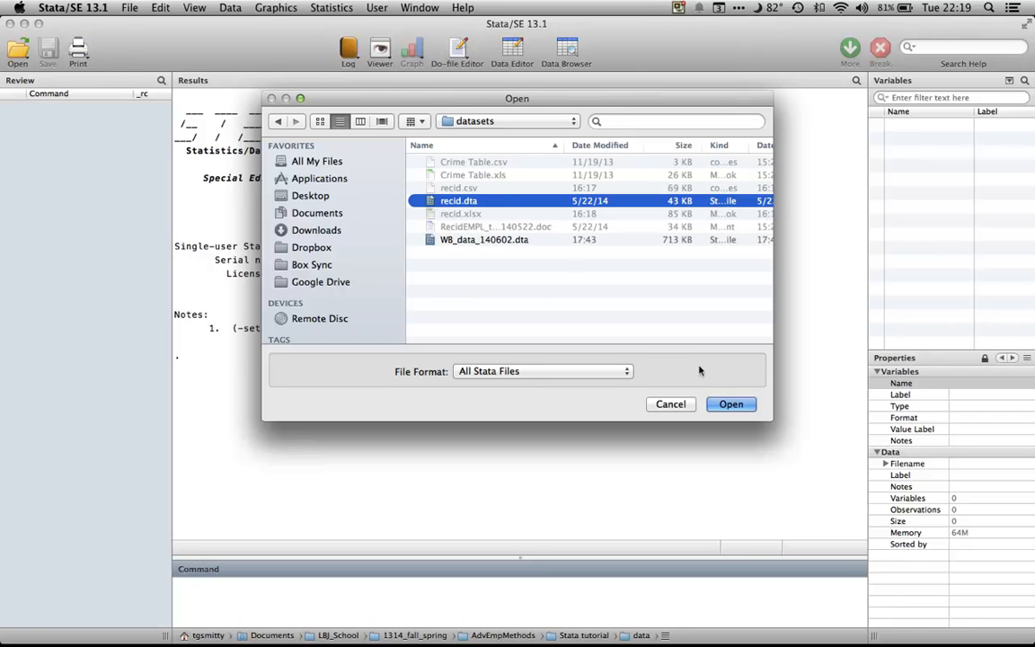
{"action": "left_click", "coordinate": [735, 403]}
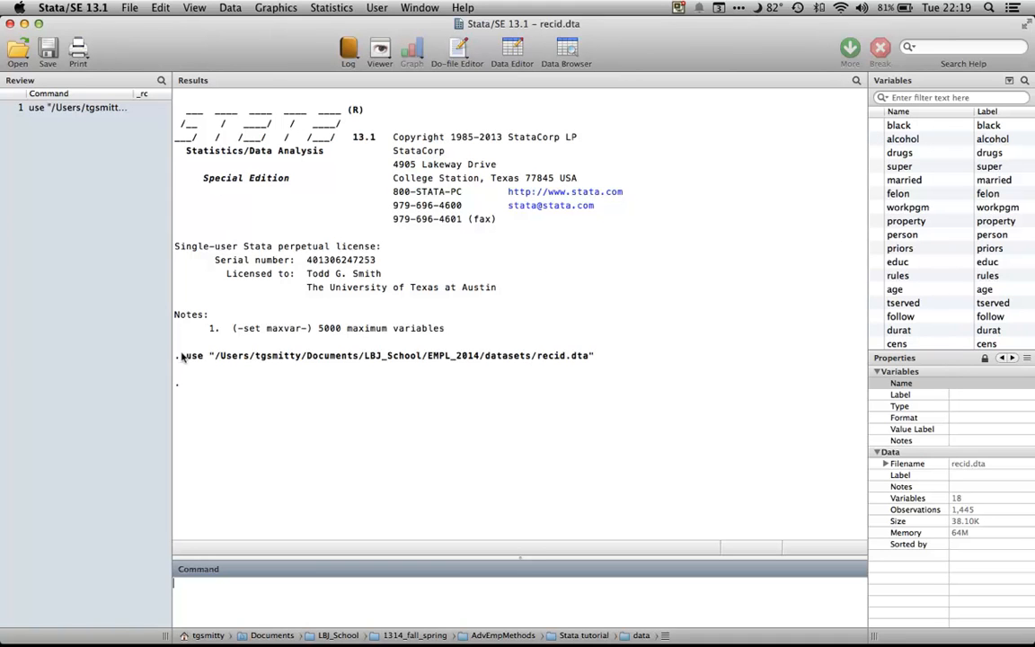
Highlight the logged use command in the results, and remove the loaded dataset from memory with the clear command
{"action": "left_click_drag", "start_coordinate": [178, 358], "coordinate": [445, 363]}
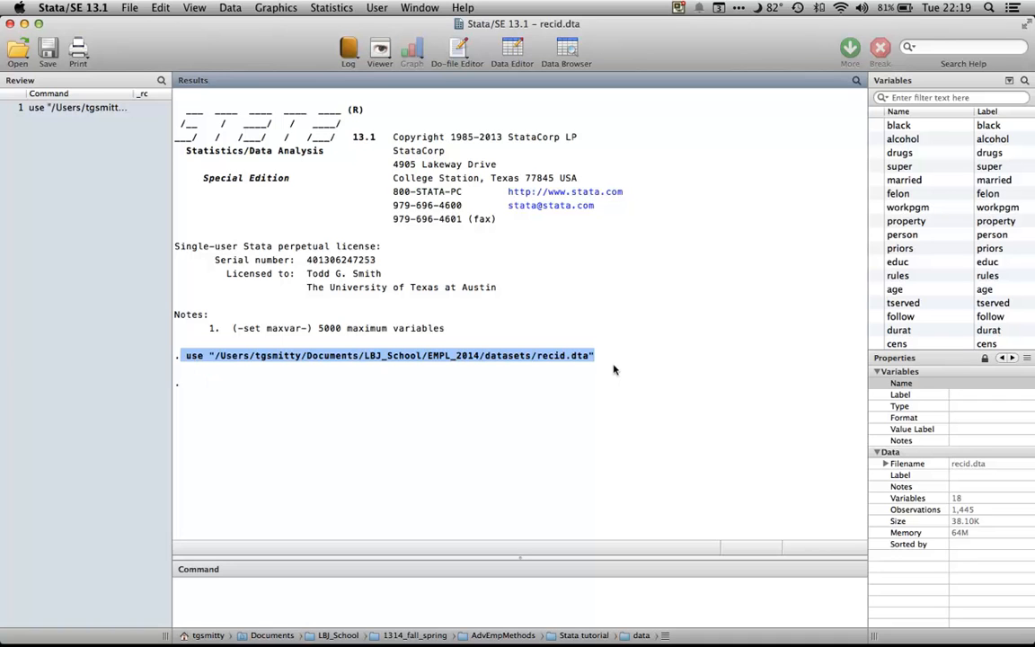
{"action": "left_click", "coordinate": [489, 274]}
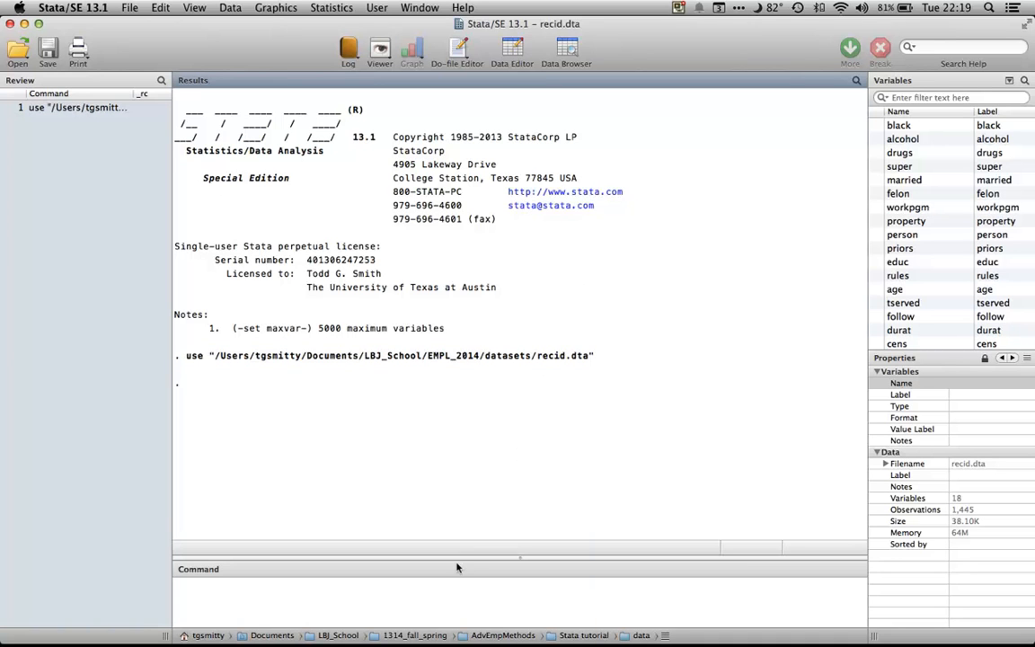
{"action": "left_click", "coordinate": [435, 583]}
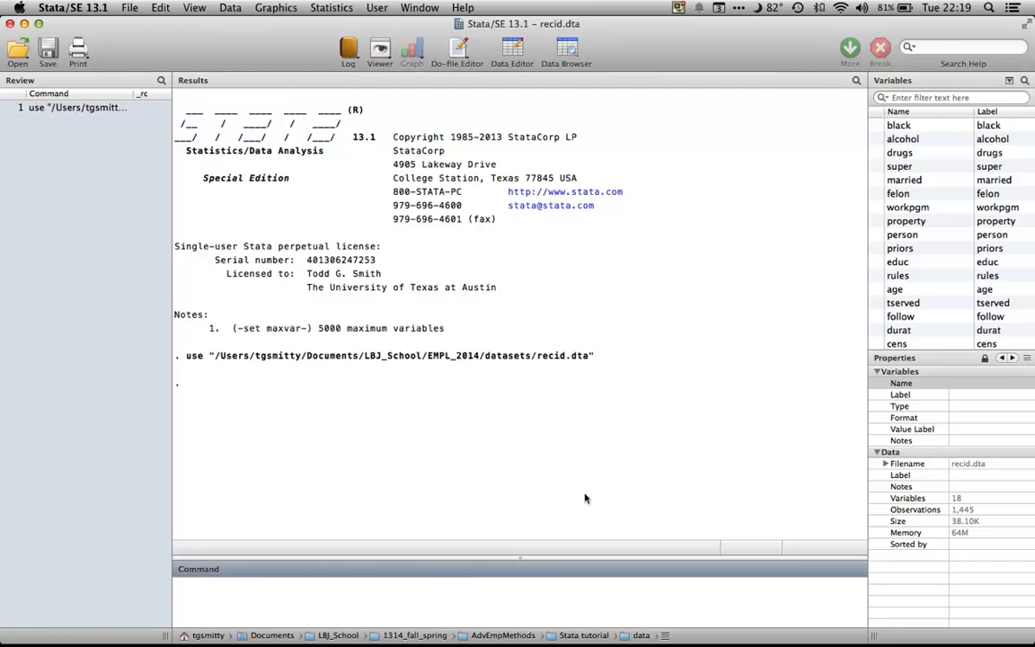
{"action": "type", "text": "clear"}
{"action": "key", "text": "Return"}
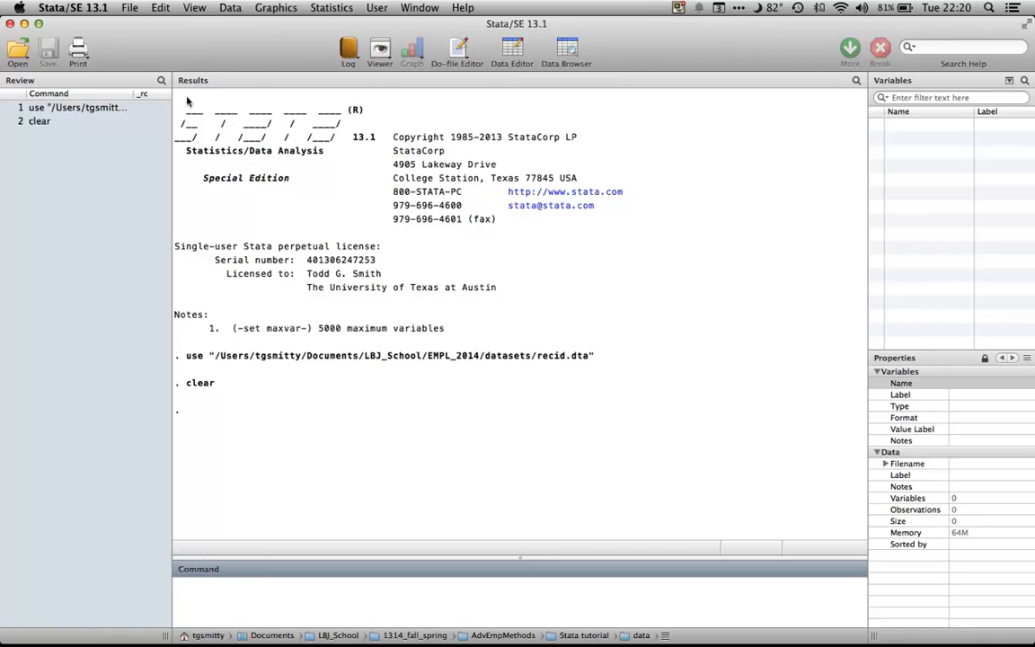
Reload recid.dta by rerunning the use command from the command history, and rerun clear to empty the memory again
{"action": "left_click", "coordinate": [92, 108]}
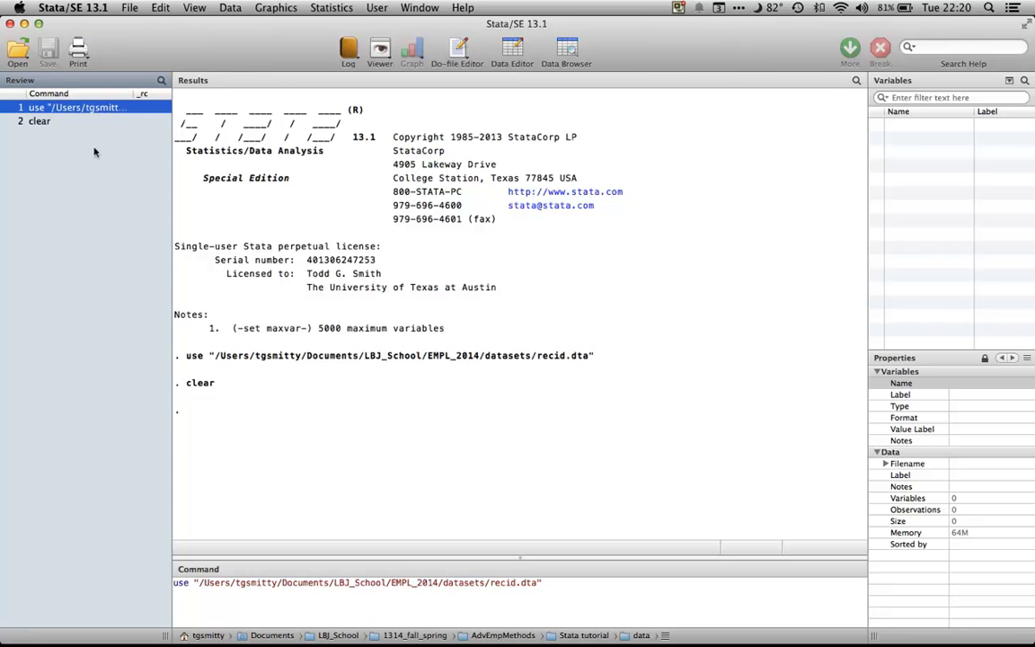
{"action": "left_click", "coordinate": [550, 579]}
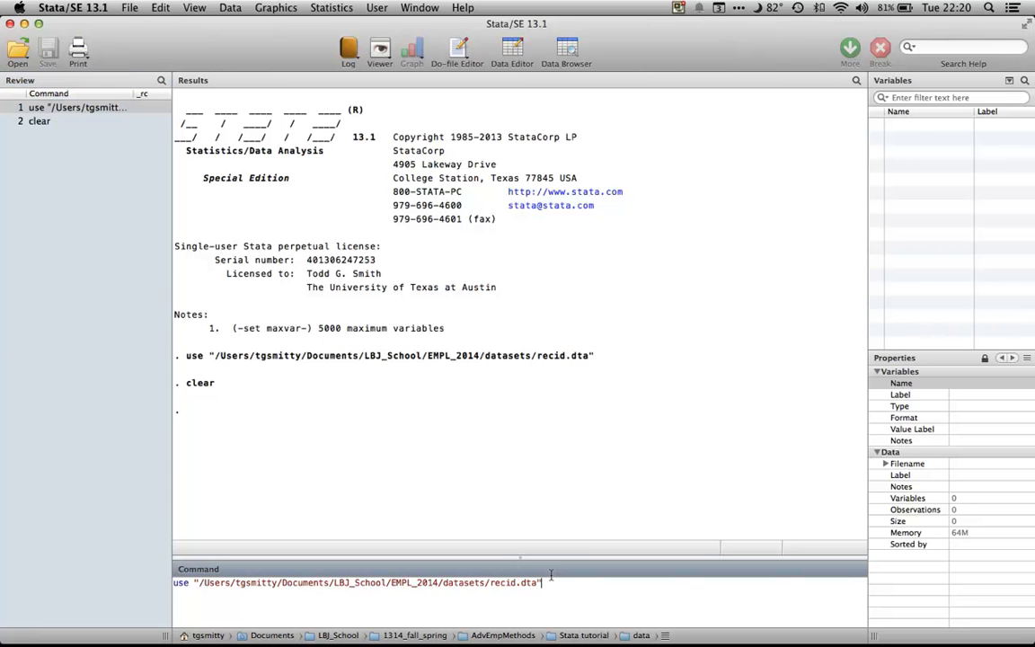
{"action": "key", "text": "Return"}
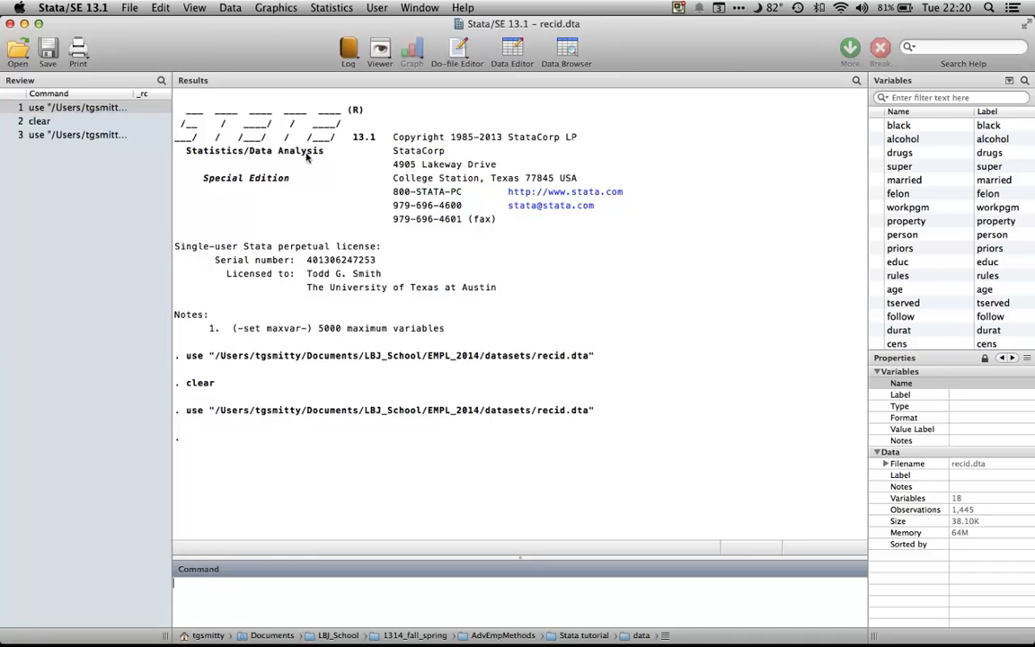
{"action": "double_click", "coordinate": [42, 121]}
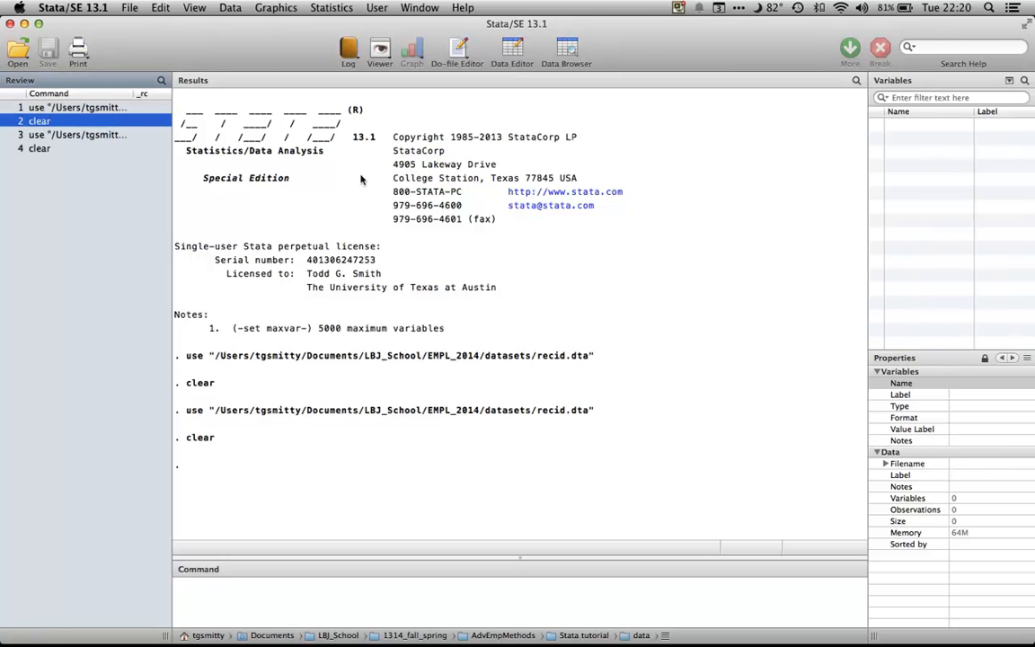
Switch to Finder and open recid.dta in Stata from the EMPL_2014 datasets folder
{"action": "key", "text": "super+Return"}
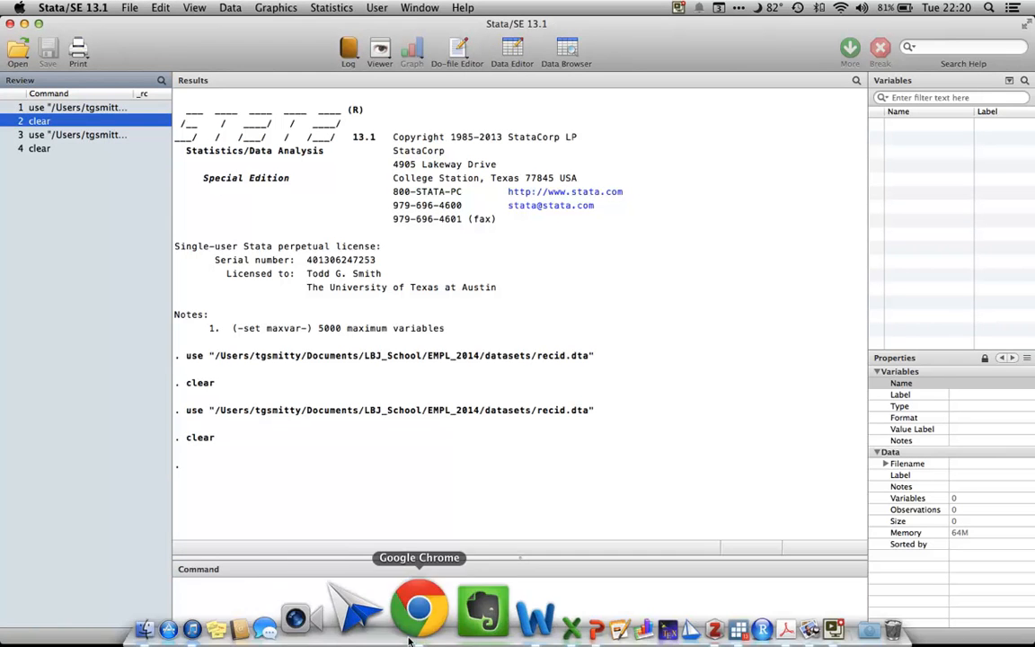
{"action": "left_click", "coordinate": [229, 612]}
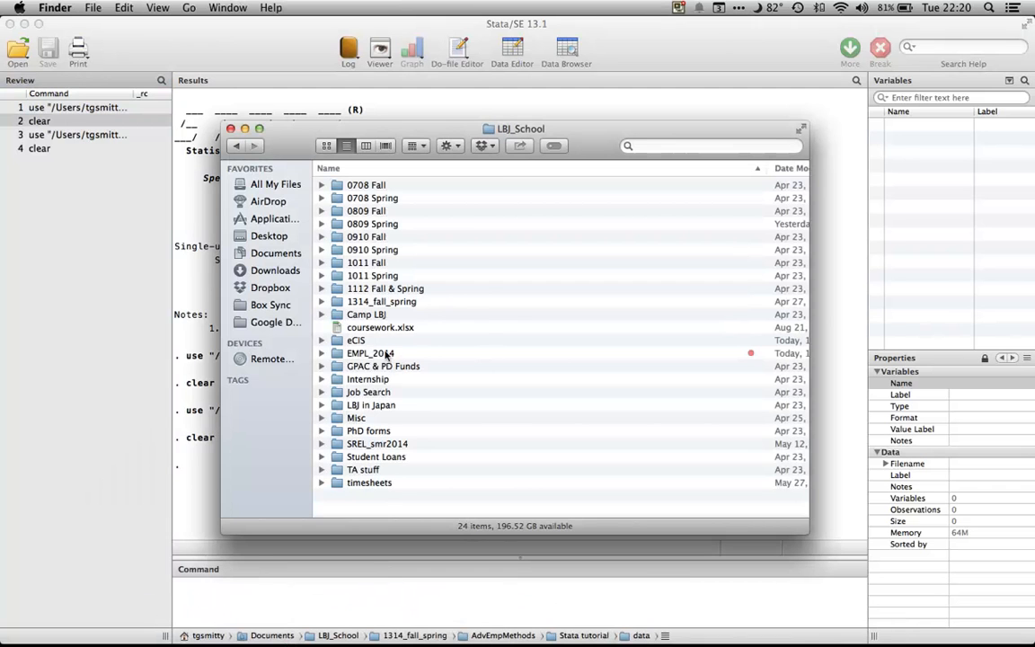
{"action": "double_click", "coordinate": [357, 353]}
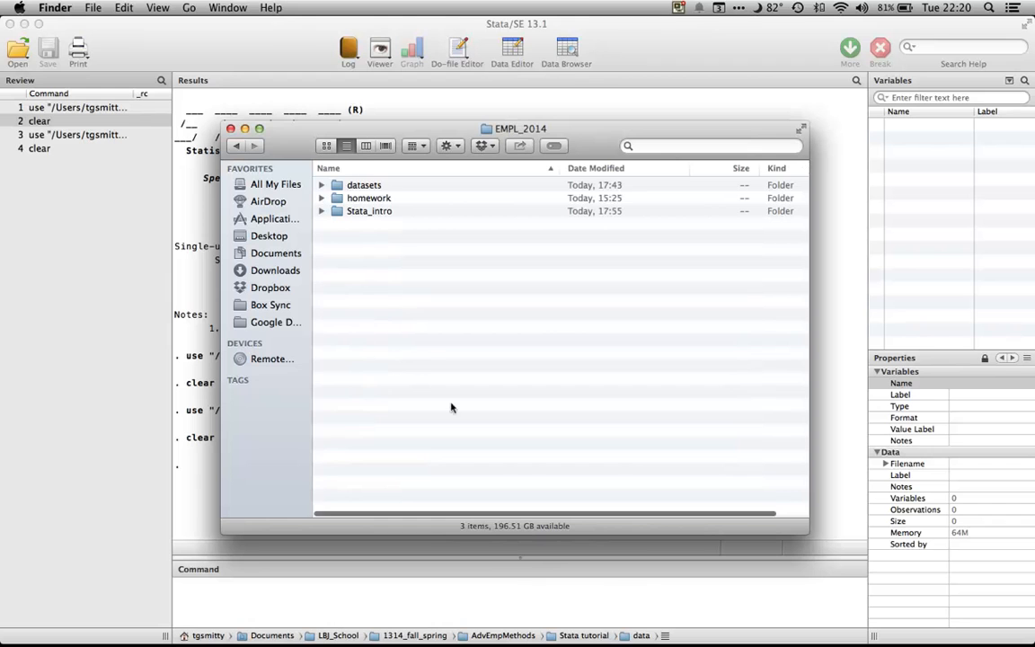
{"action": "left_click", "coordinate": [364, 186]}
{"action": "double_click", "coordinate": [364, 186]}
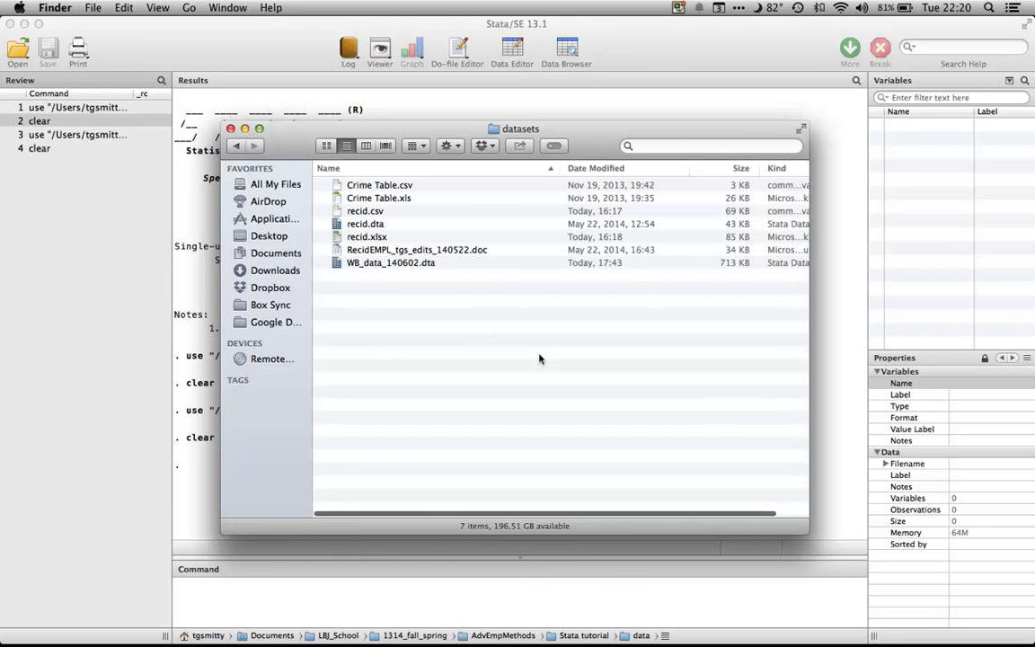
{"action": "left_click", "coordinate": [367, 225]}
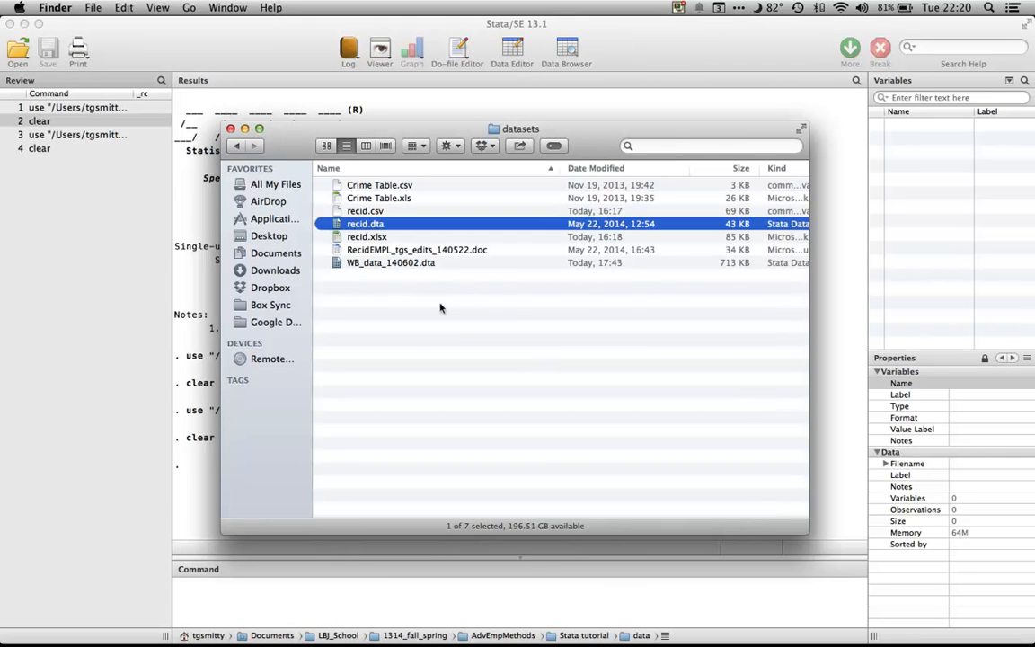
{"action": "double_click", "coordinate": [367, 224]}
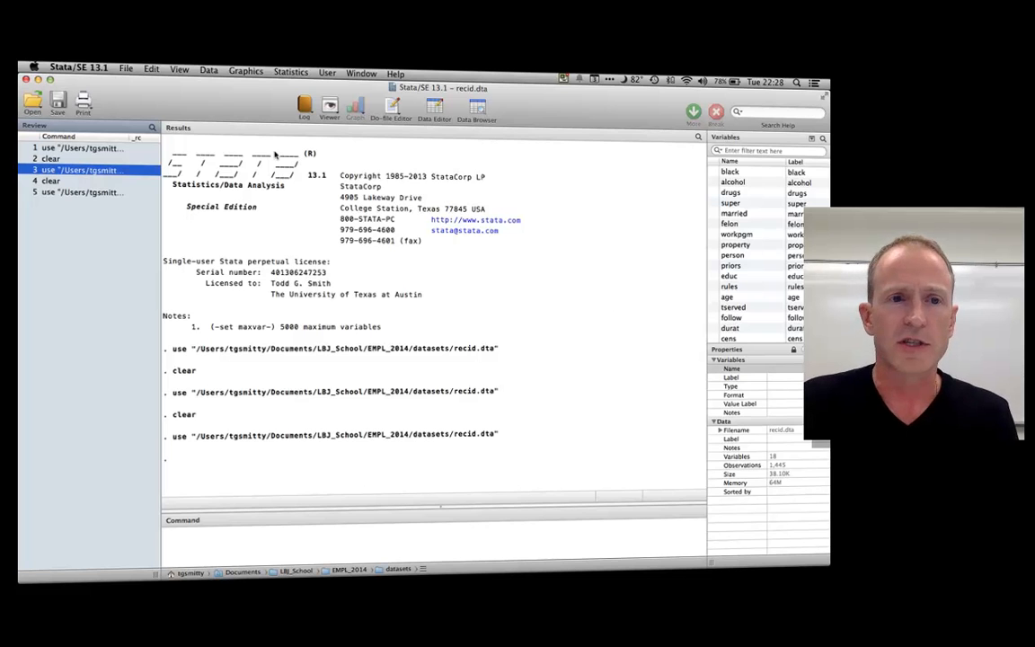
Clear the data from memory and choose recid.xlsx from the datasets folder as the file for an Excel spreadsheet import
{"action": "key", "text": "Page_Down"}
{"action": "key", "text": "Return"}
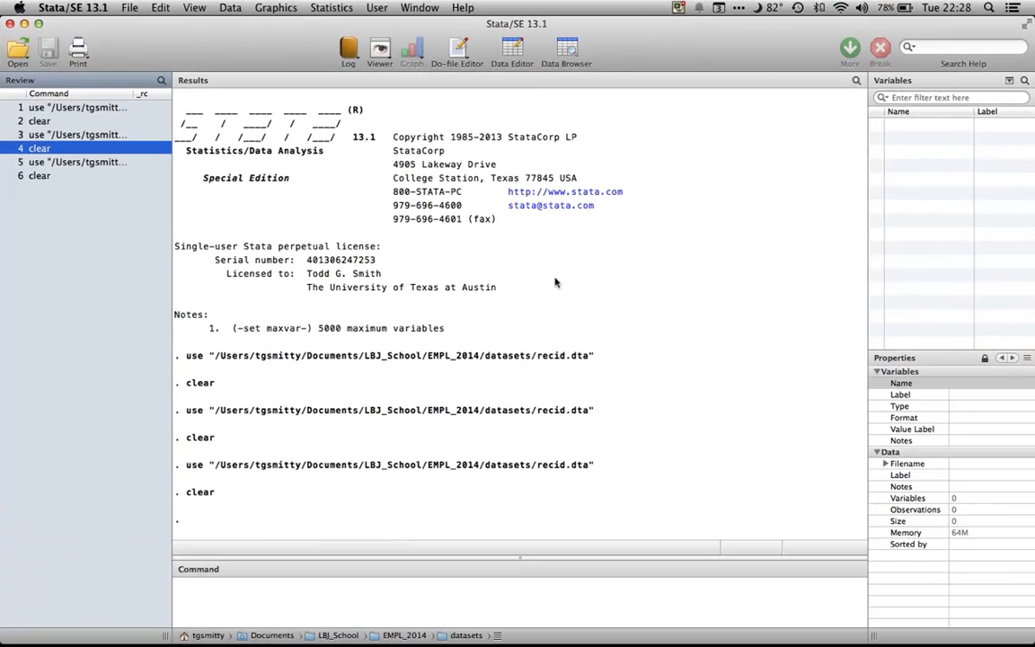
{"action": "left_click", "coordinate": [131, 8]}
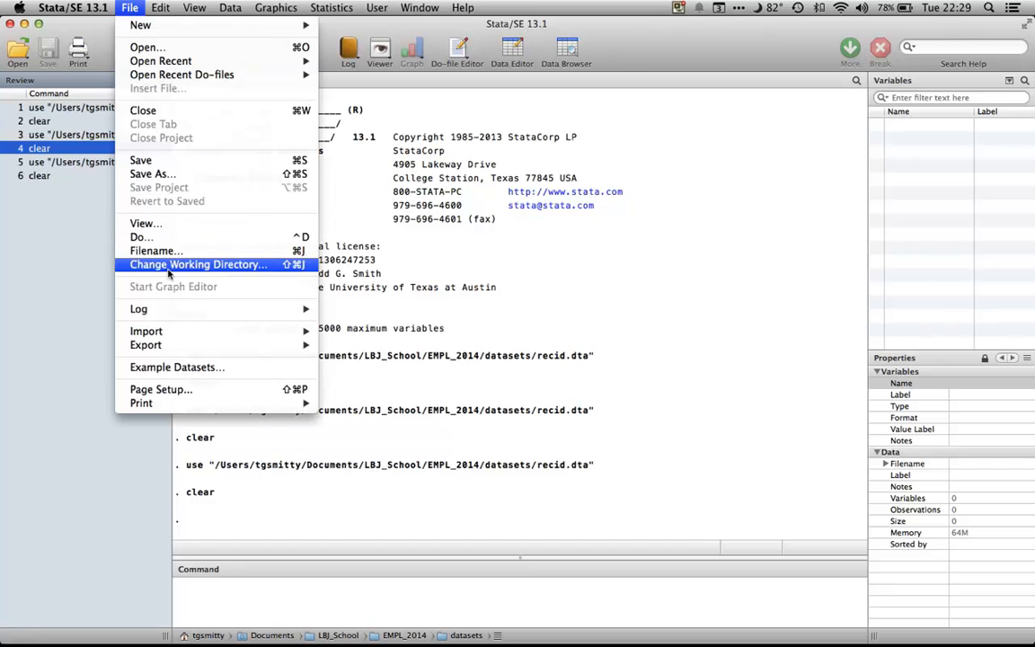
{"action": "mouse_move", "coordinate": [169, 331]}
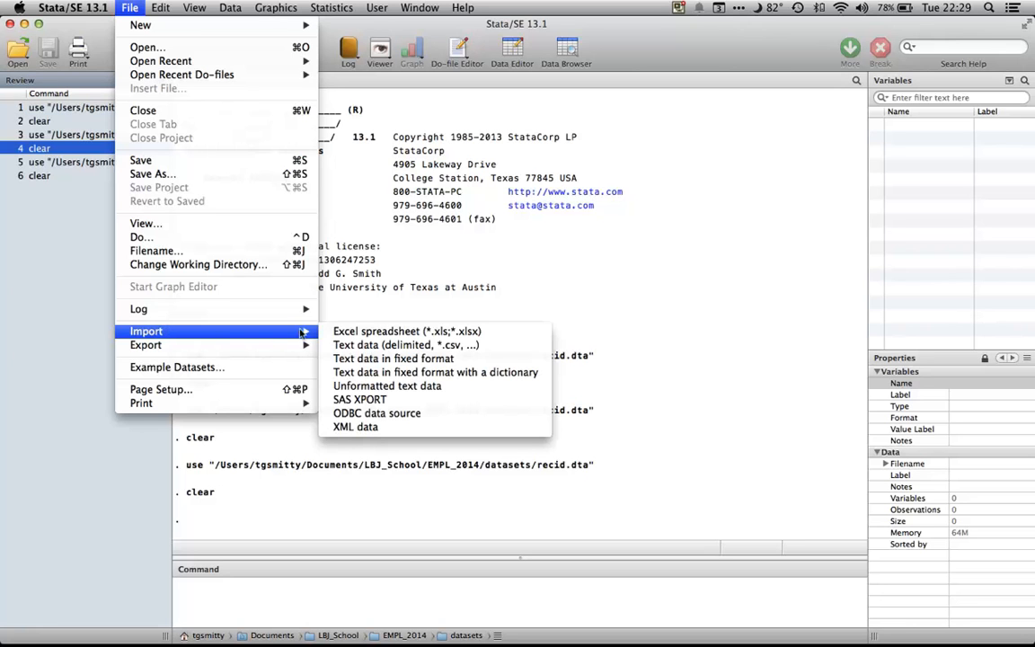
{"action": "left_click", "coordinate": [388, 331]}
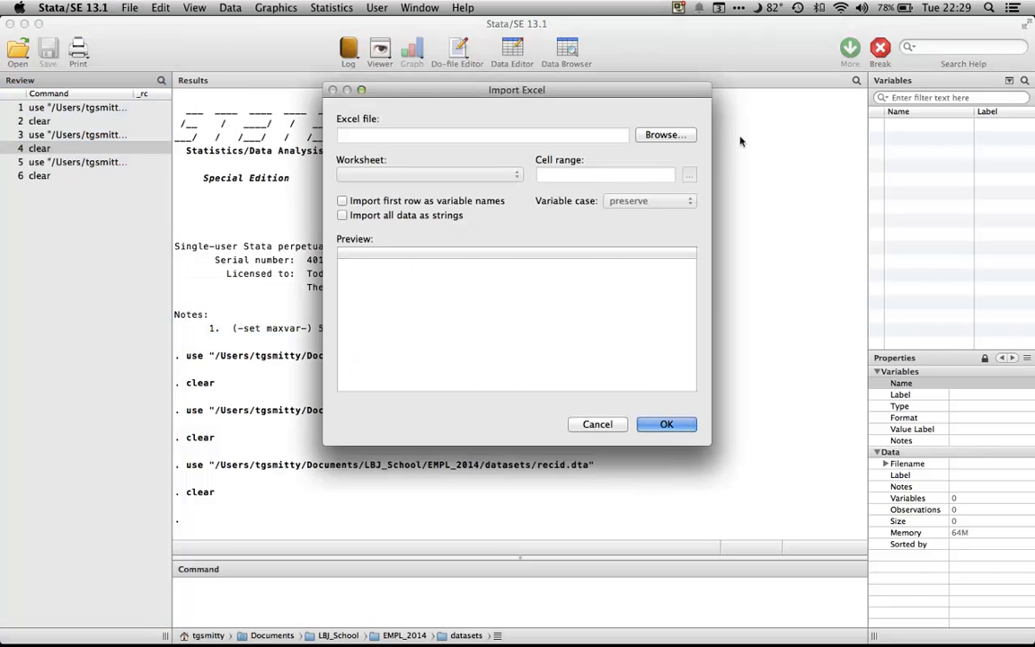
{"action": "left_click", "coordinate": [665, 135]}
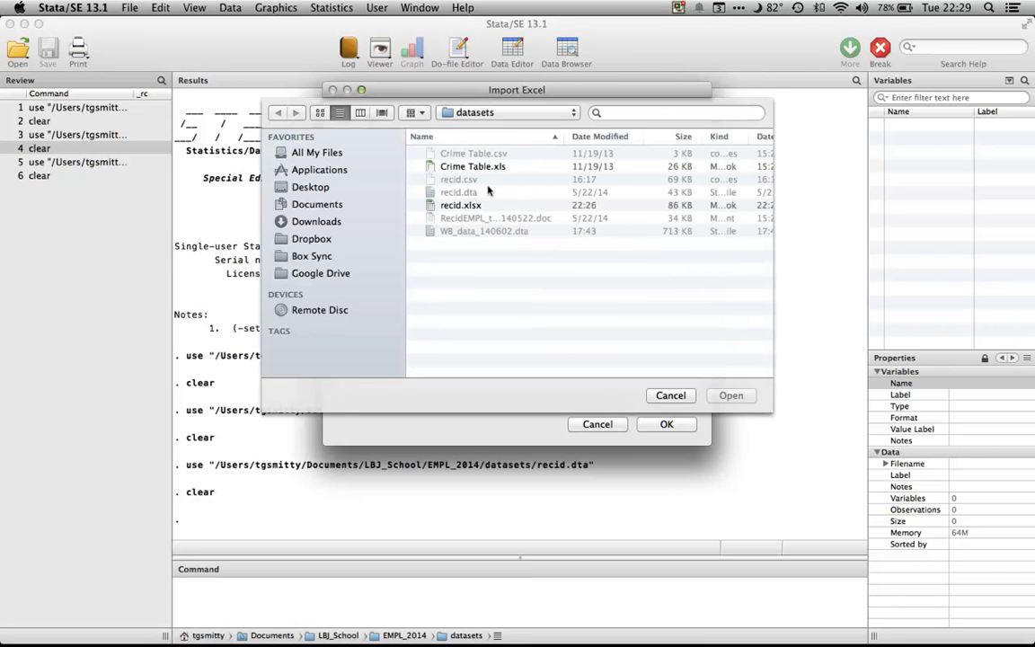
{"action": "left_click", "coordinate": [465, 206]}
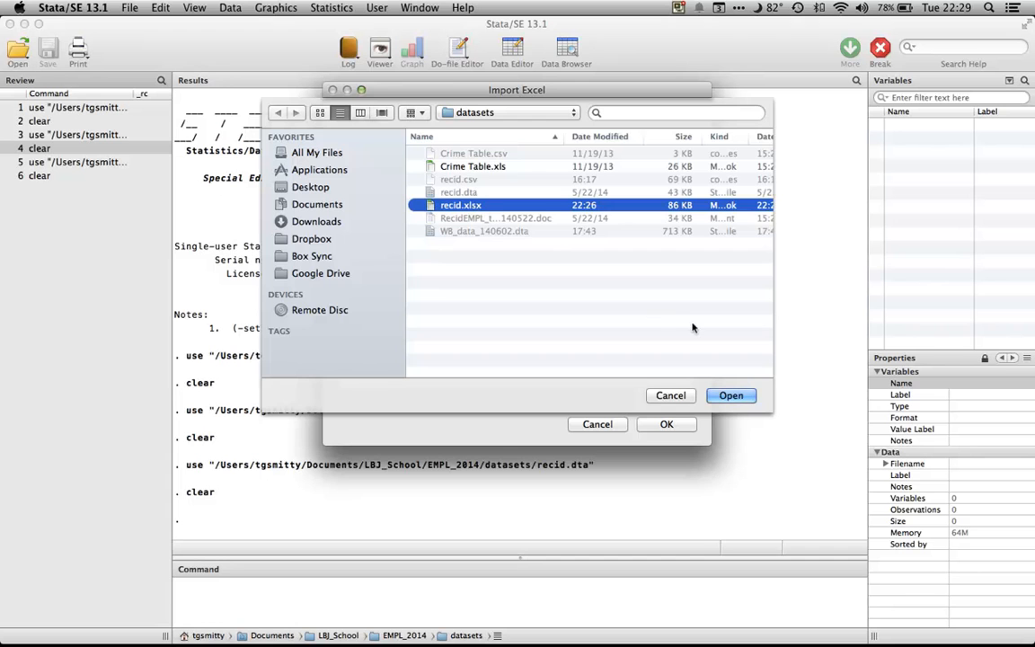
{"action": "left_click", "coordinate": [731, 396]}
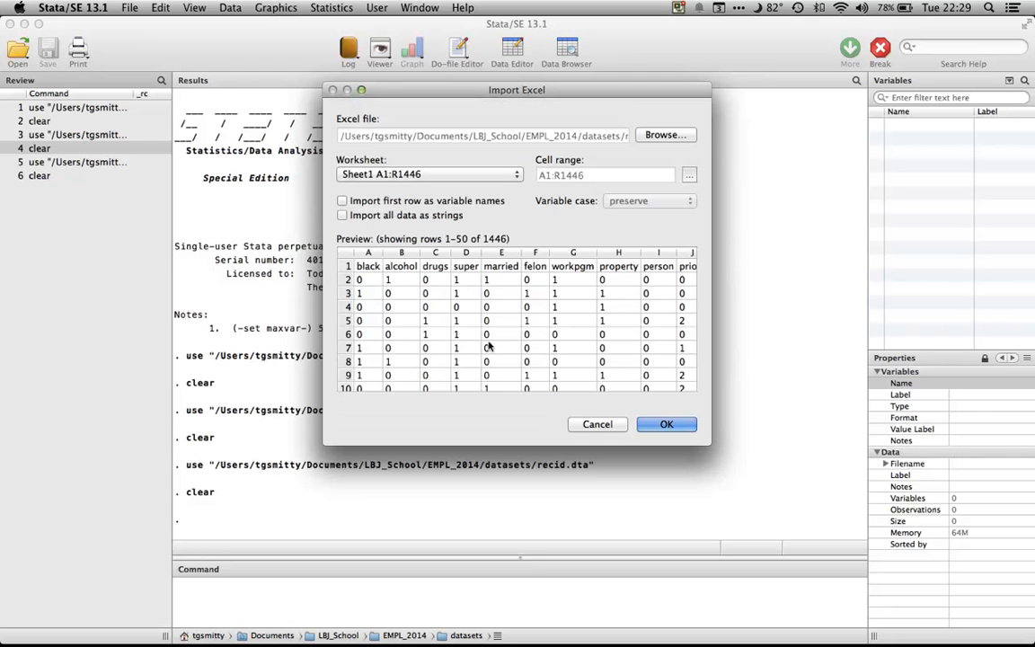
Review the Sheet1 preview, import it with the first row as variable names, and highlight the logged import excel command
{"action": "scroll", "coordinate": [631, 306], "scroll_direction": "right", "scroll_amount": 2}
{"action": "scroll", "coordinate": [631, 307], "scroll_direction": "right", "scroll_amount": 5}
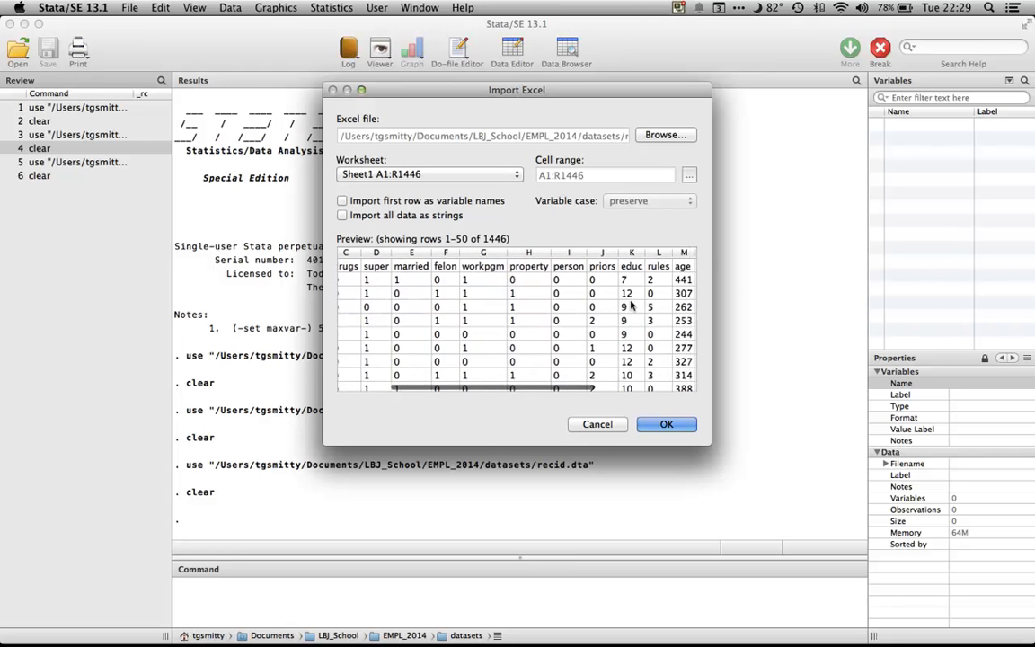
{"action": "scroll", "coordinate": [598, 314], "scroll_direction": "left", "scroll_amount": 6}
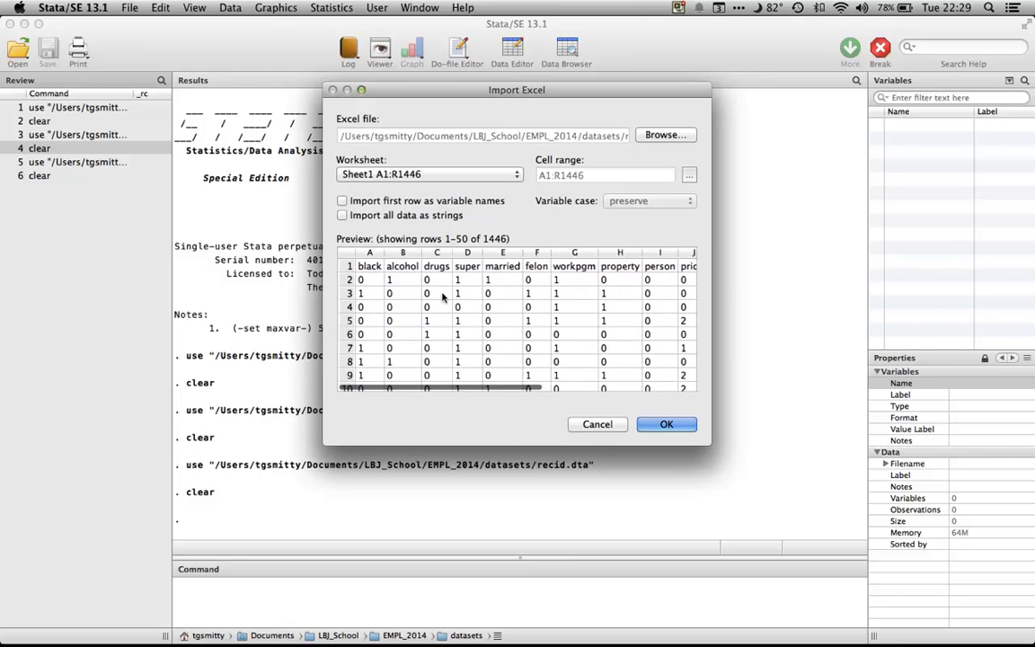
{"action": "scroll", "coordinate": [502, 333], "scroll_direction": "down", "scroll_amount": 5}
{"action": "scroll", "coordinate": [502, 332], "scroll_direction": "up", "scroll_amount": 5}
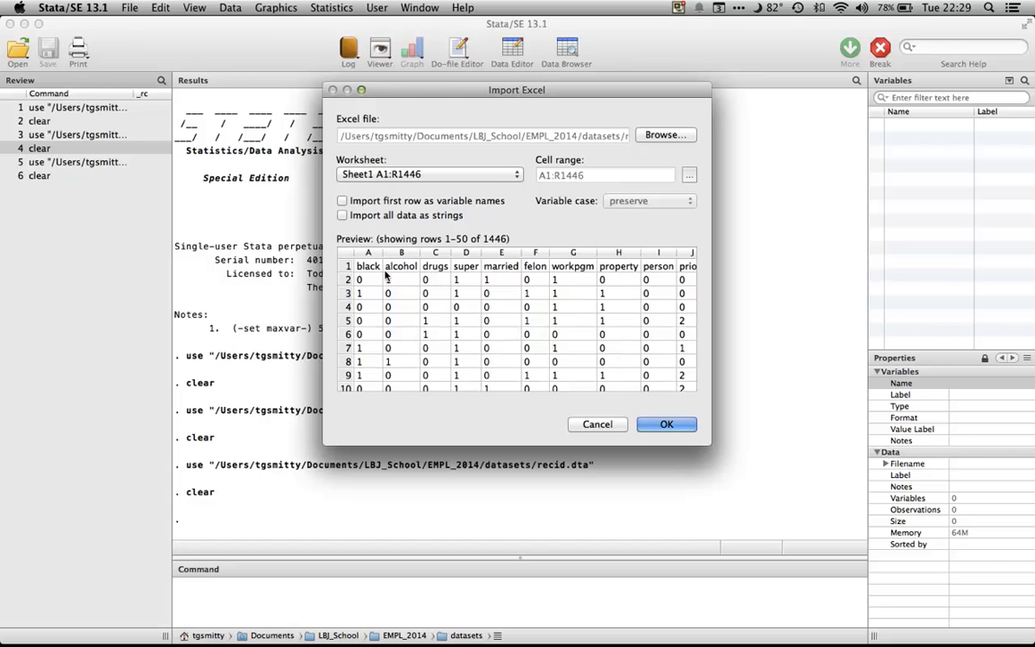
{"action": "left_click", "coordinate": [348, 267]}
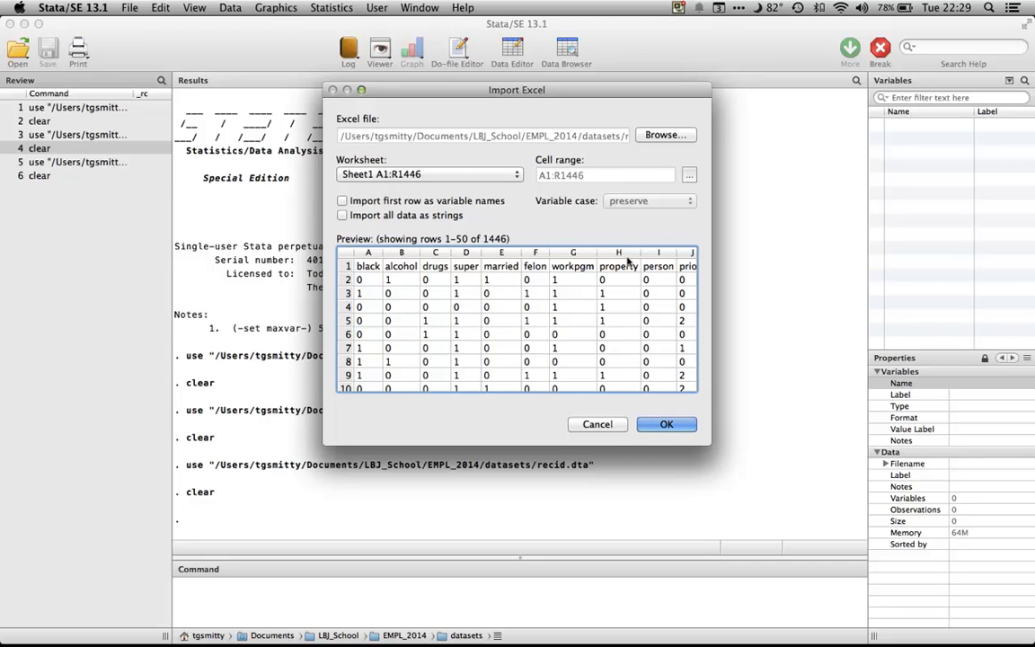
{"action": "left_click", "coordinate": [343, 200]}
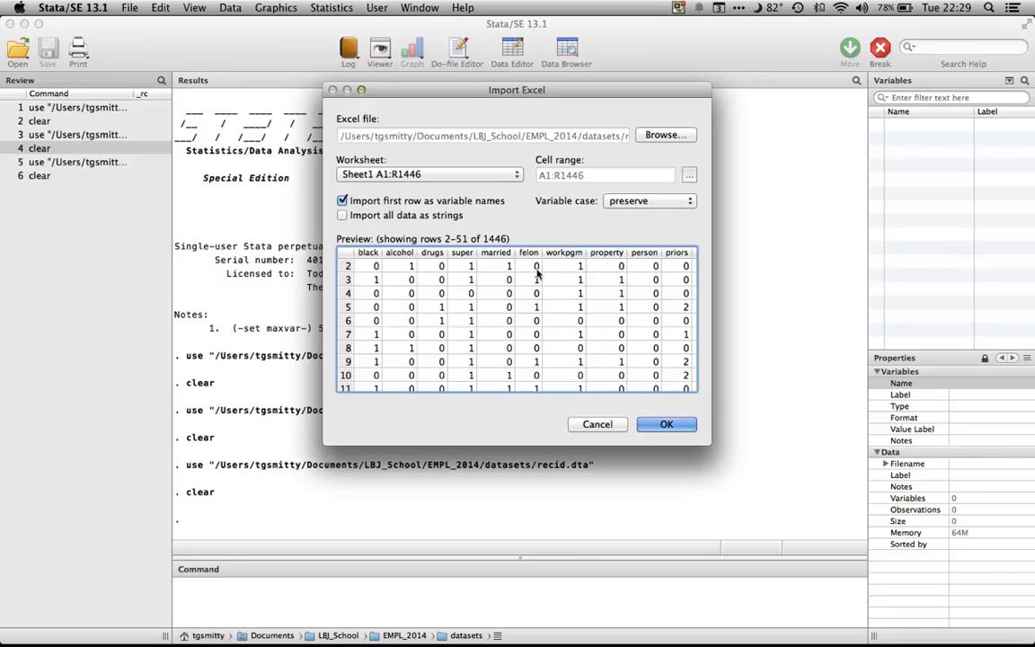
{"action": "left_click", "coordinate": [673, 424]}
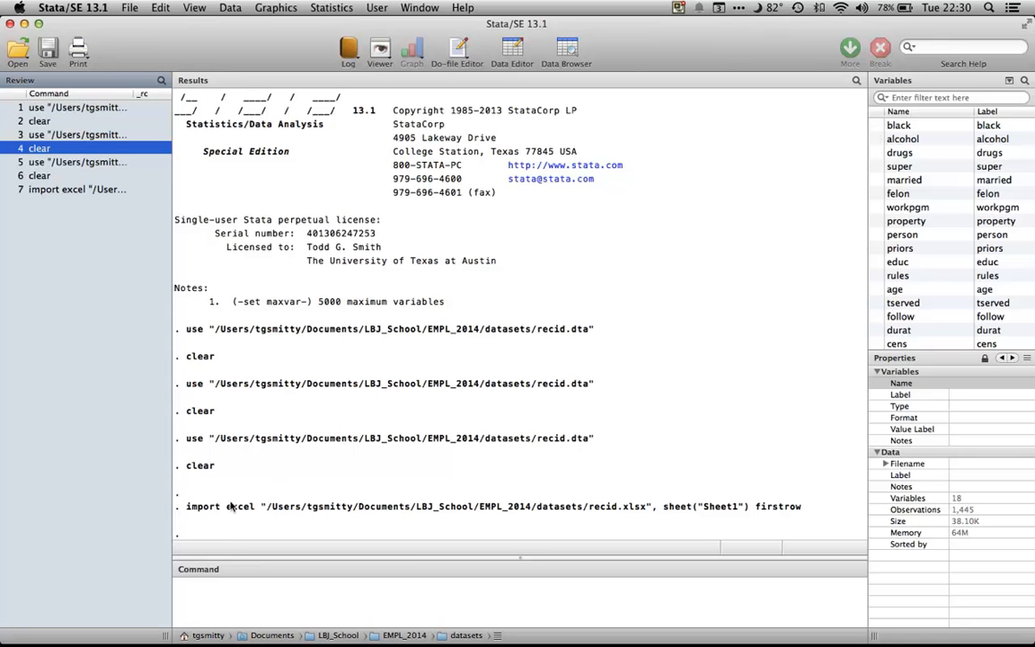
{"action": "left_click_drag", "start_coordinate": [184, 507], "coordinate": [801, 506]}
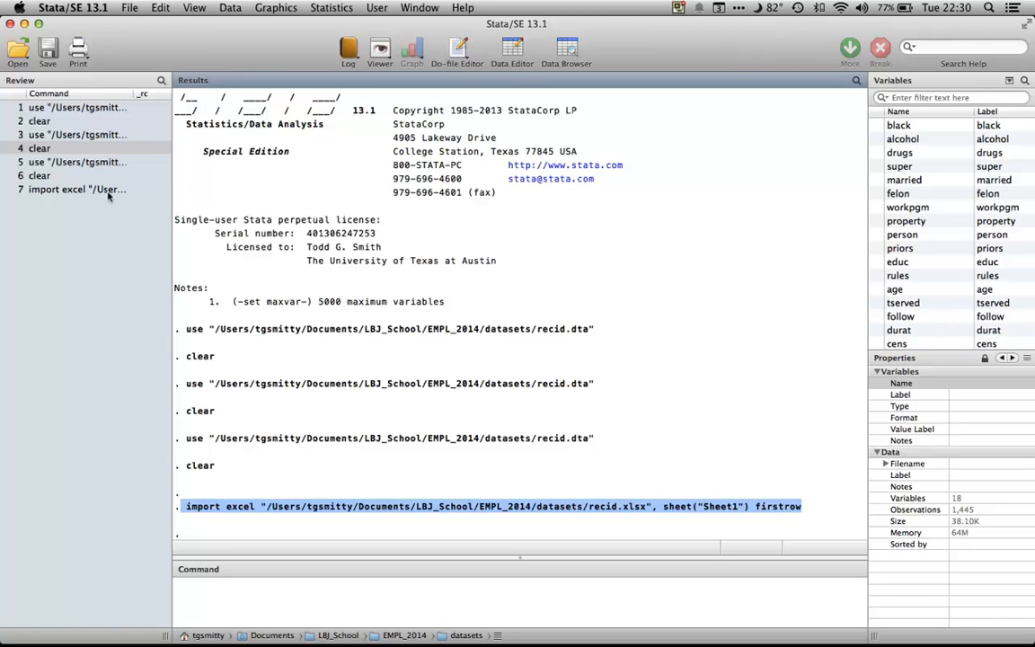
Clear the data from memory and choose recid.csv from the datasets folder as the file for a delimited text import
{"action": "left_click", "coordinate": [47, 177]}
{"action": "double_click", "coordinate": [47, 176]}
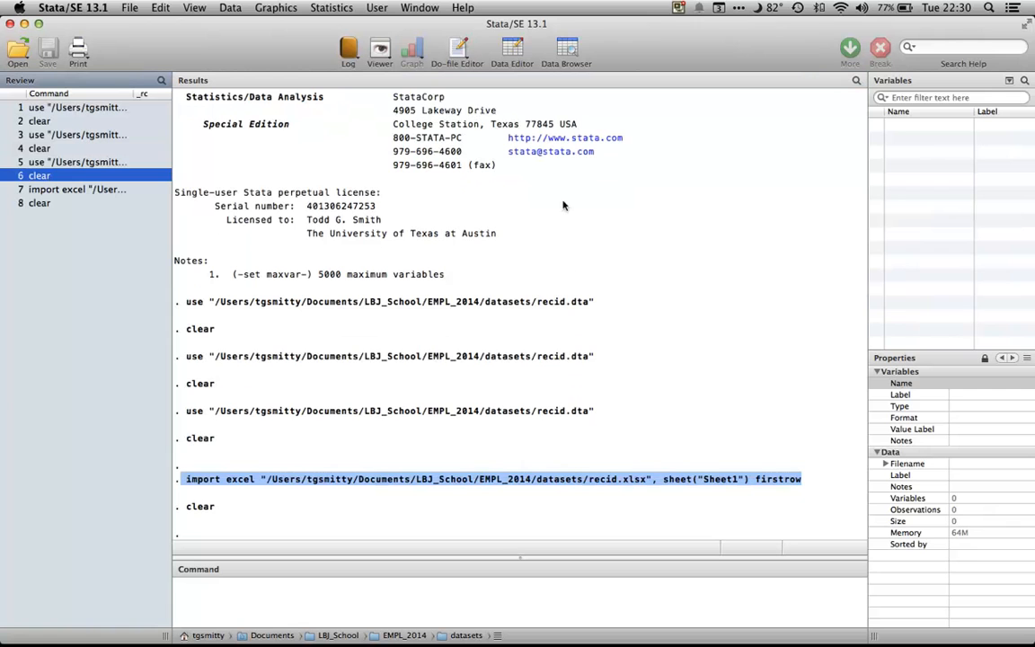
{"action": "left_click", "coordinate": [132, 9]}
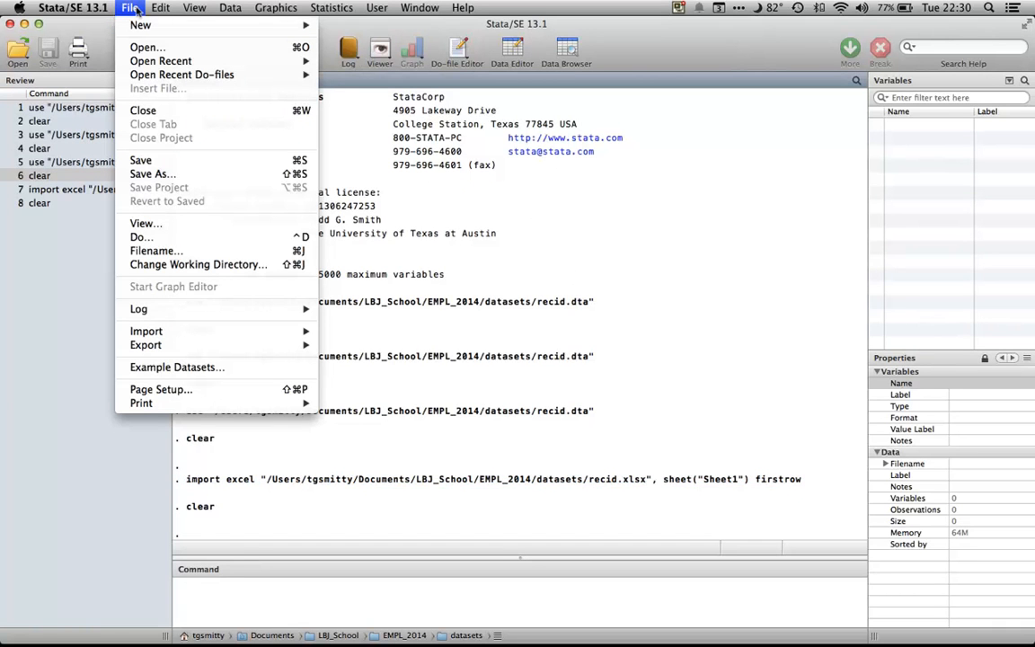
{"action": "mouse_move", "coordinate": [149, 331]}
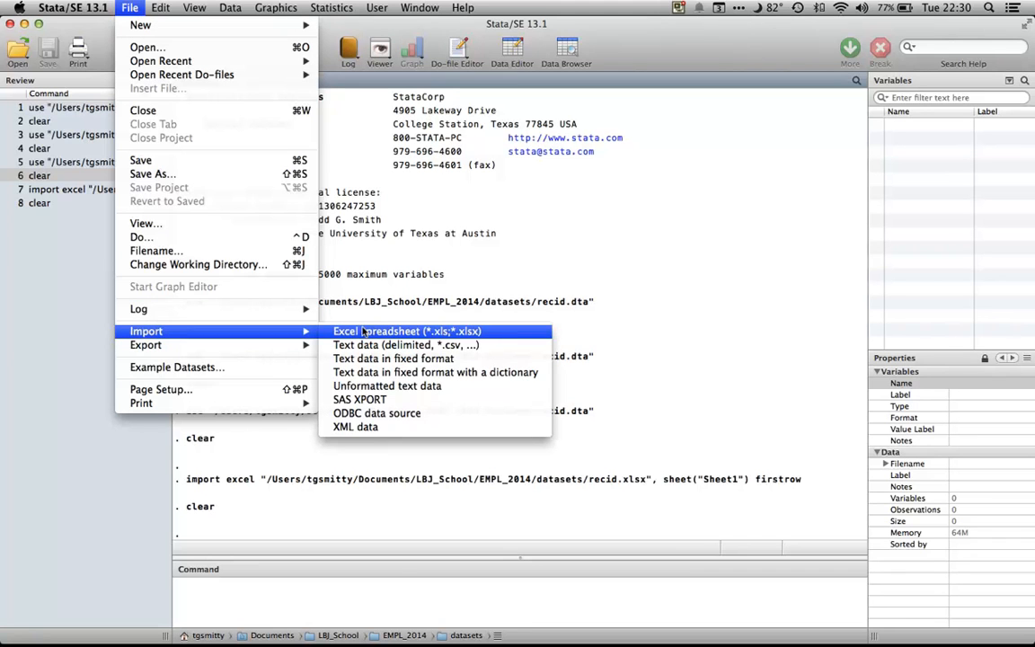
{"action": "left_click", "coordinate": [430, 346]}
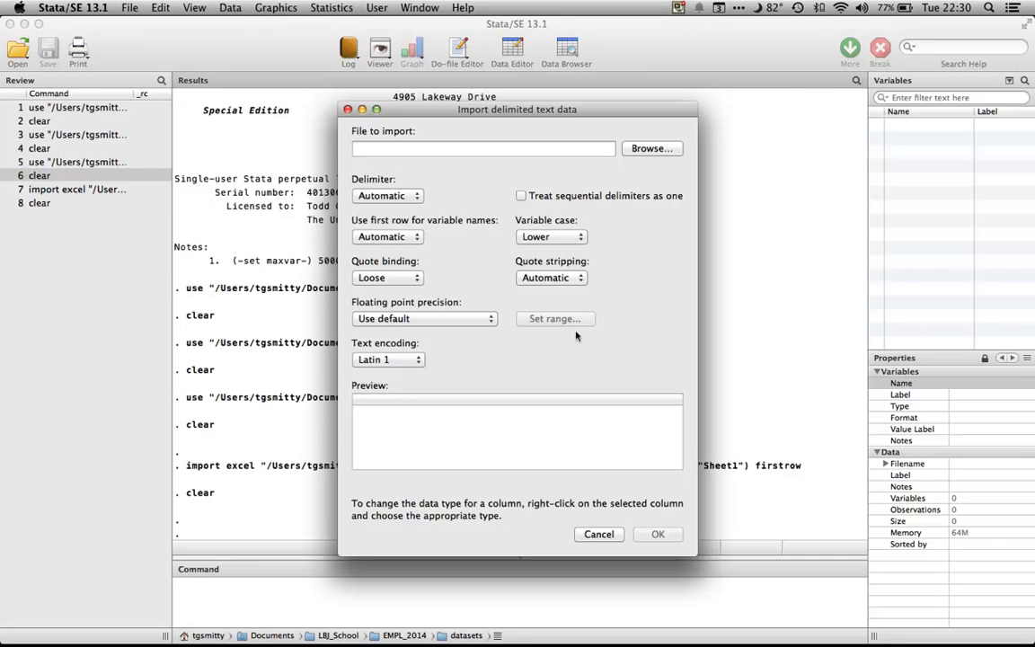
{"action": "left_click", "coordinate": [653, 149]}
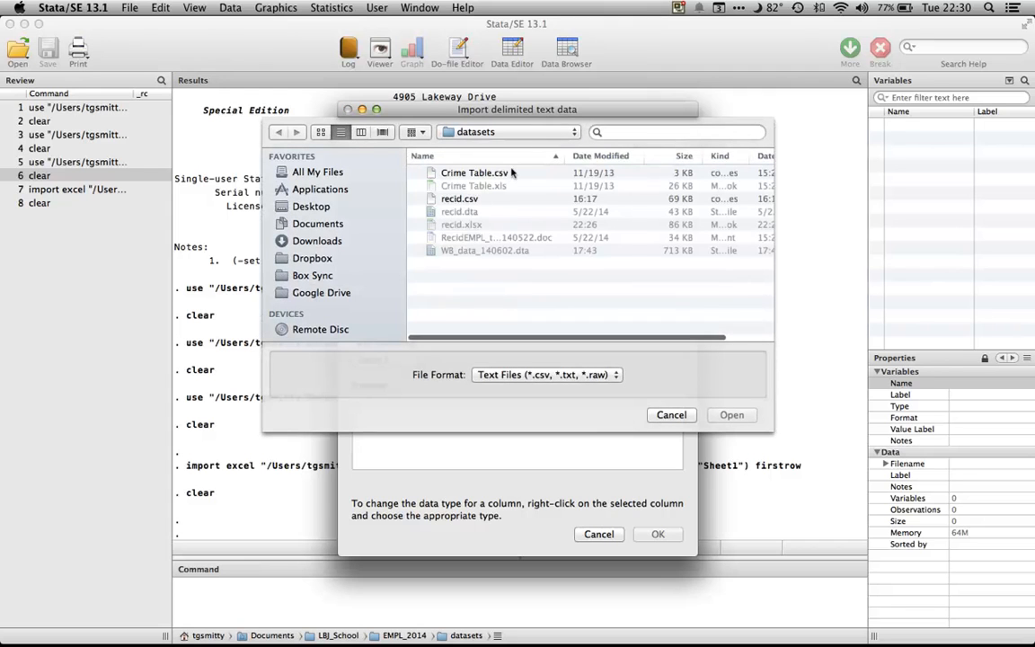
{"action": "left_click", "coordinate": [460, 198]}
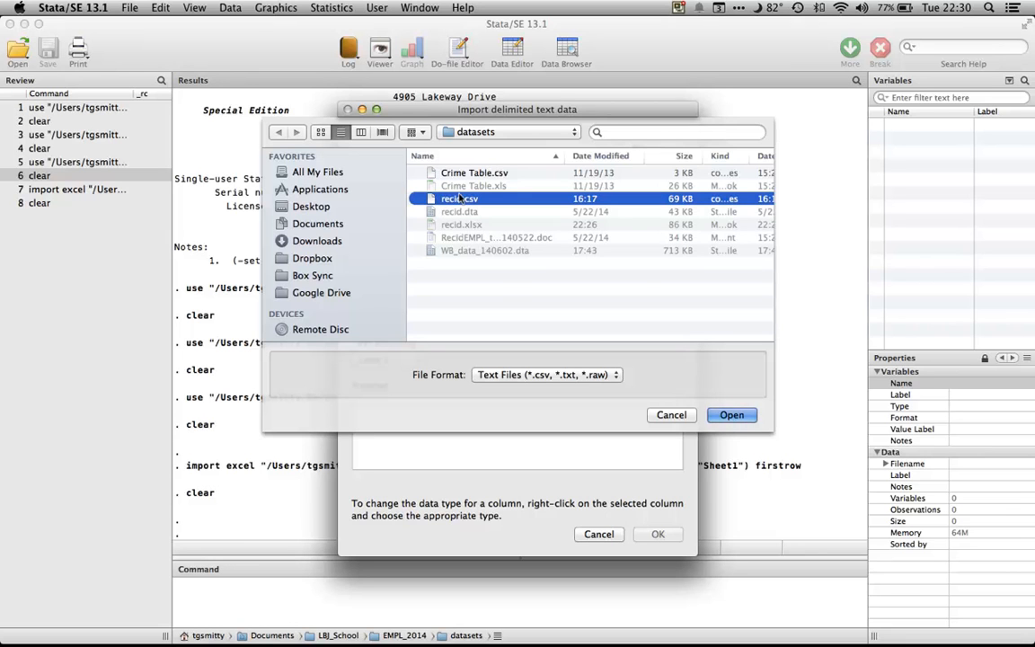
{"action": "left_click", "coordinate": [731, 414]}
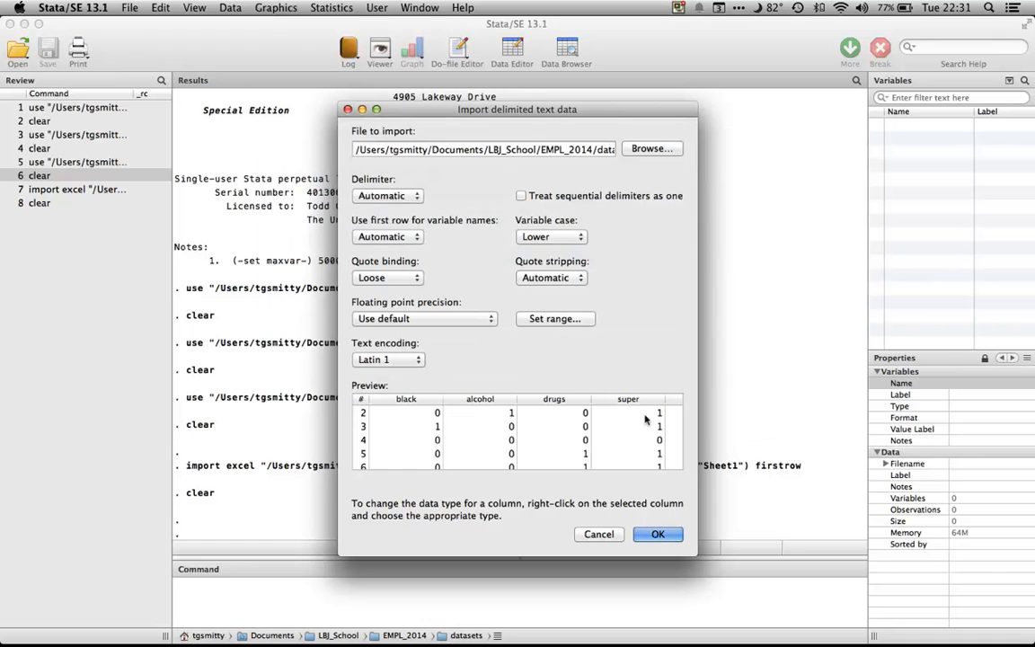
Try the Always option for using the first row as variable names, and restore it to Automatic
{"action": "scroll", "coordinate": [509, 424], "scroll_direction": "down", "scroll_amount": 3}
{"action": "scroll", "coordinate": [509, 424], "scroll_direction": "up", "scroll_amount": 3}
{"action": "left_click", "coordinate": [409, 238]}
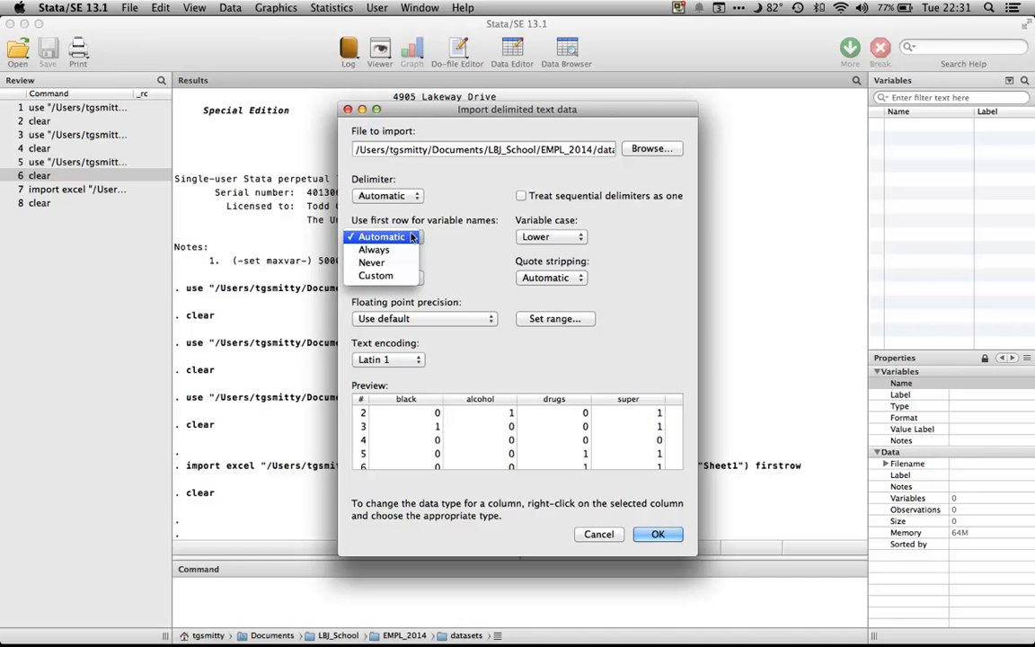
{"action": "left_click", "coordinate": [411, 250]}
{"action": "left_click", "coordinate": [412, 236]}
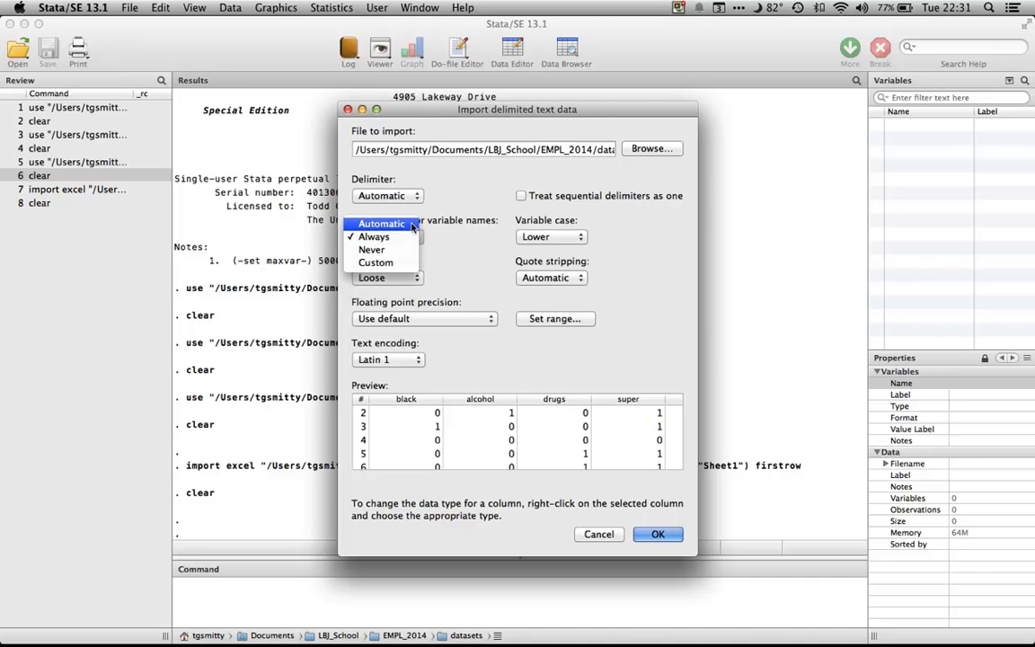
{"action": "left_click", "coordinate": [402, 223]}
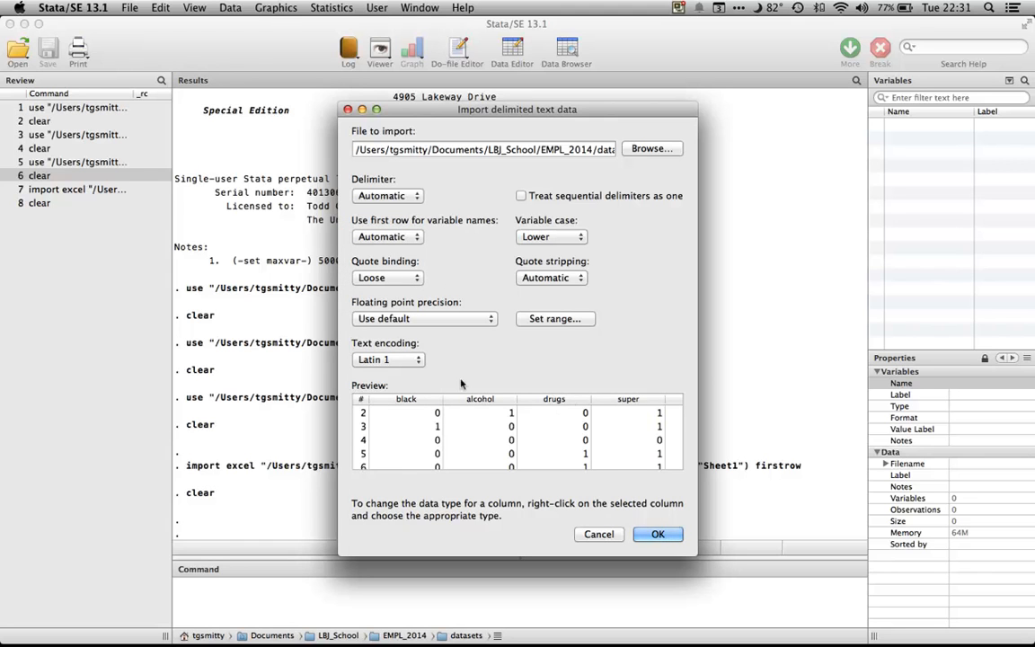
Review the preview's columns, import recid.csv with the default settings, and highlight the logged import delimited command
{"action": "scroll", "coordinate": [584, 427], "scroll_direction": "right", "scroll_amount": 5}
{"action": "scroll", "coordinate": [594, 432], "scroll_direction": "right", "scroll_amount": 5}
{"action": "scroll", "coordinate": [594, 431], "scroll_direction": "left", "scroll_amount": 8}
{"action": "left_click", "coordinate": [658, 534]}
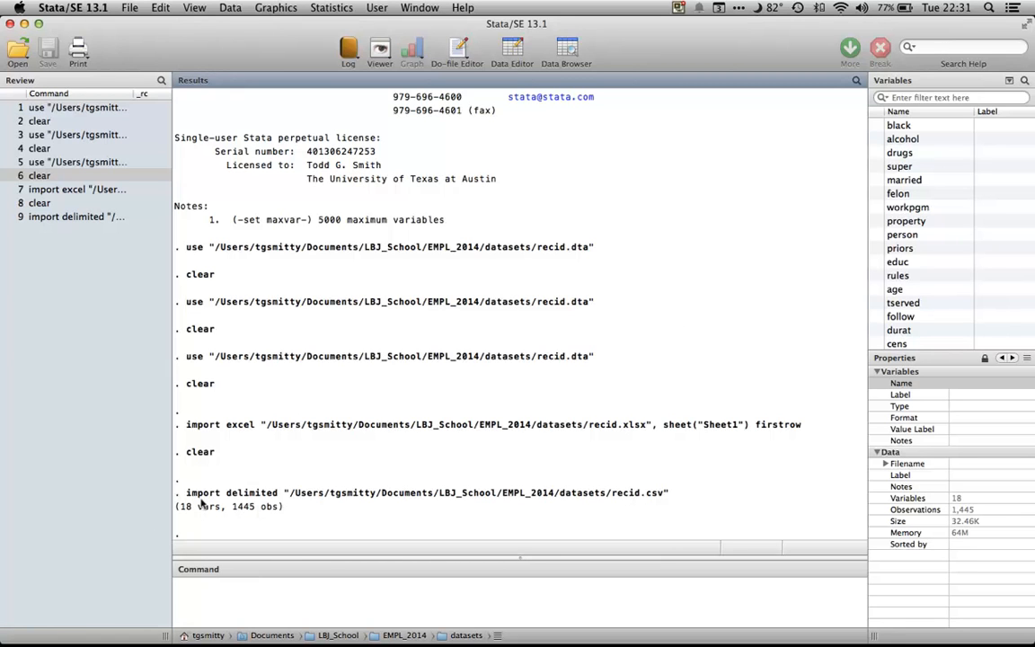
{"action": "left_click_drag", "start_coordinate": [183, 492], "coordinate": [662, 493]}
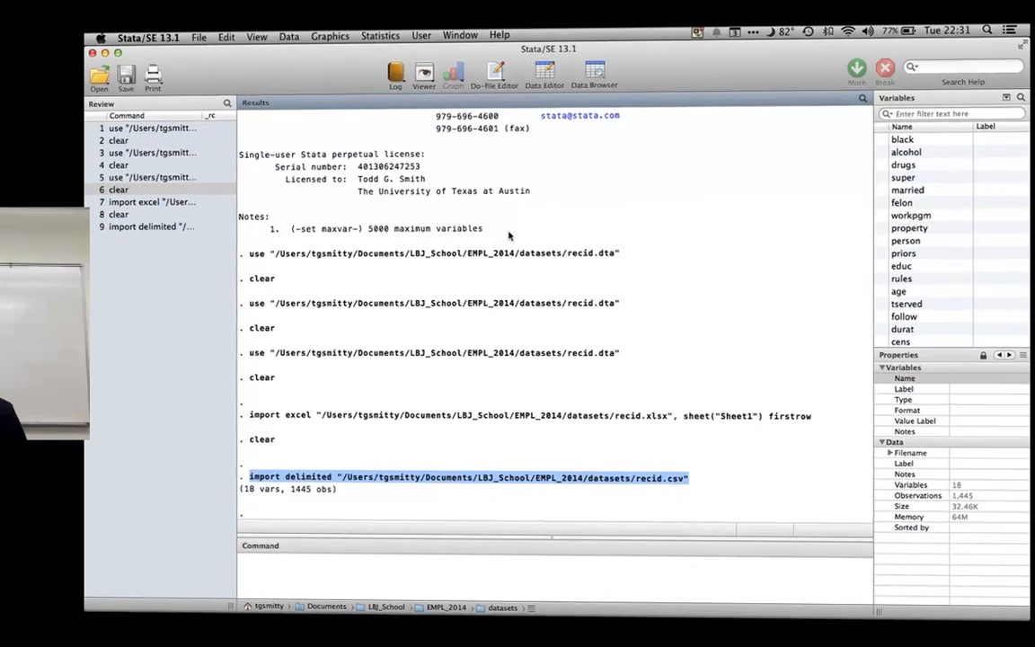
{"action": "left_click", "coordinate": [501, 250]}
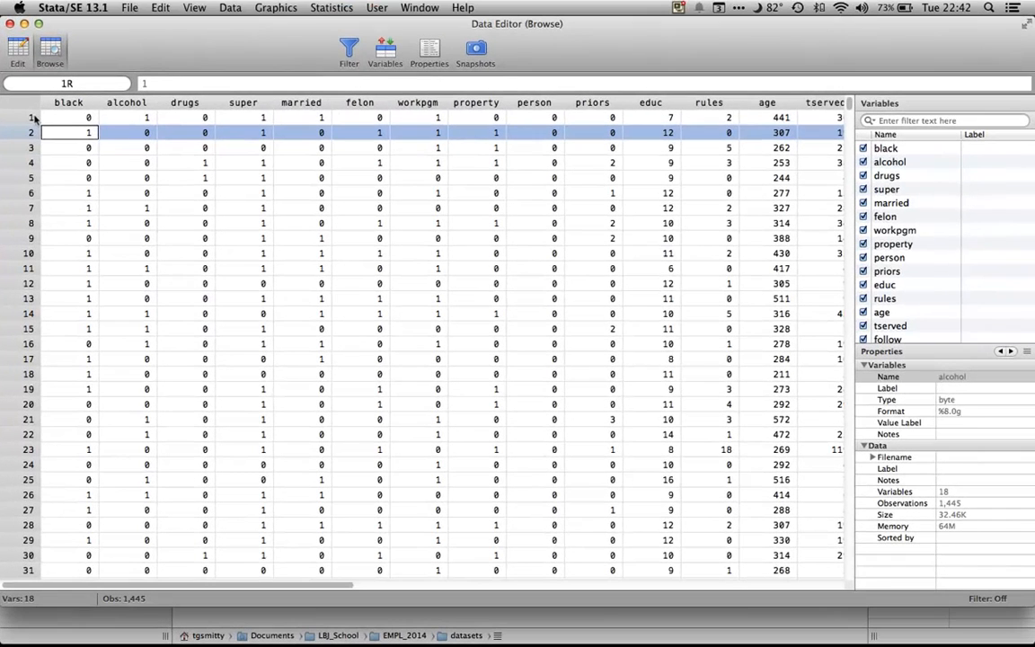
Examine individual observations in the data browser by highlighting rows 1 to 4 one at a time
{"action": "left_click", "coordinate": [28, 117]}
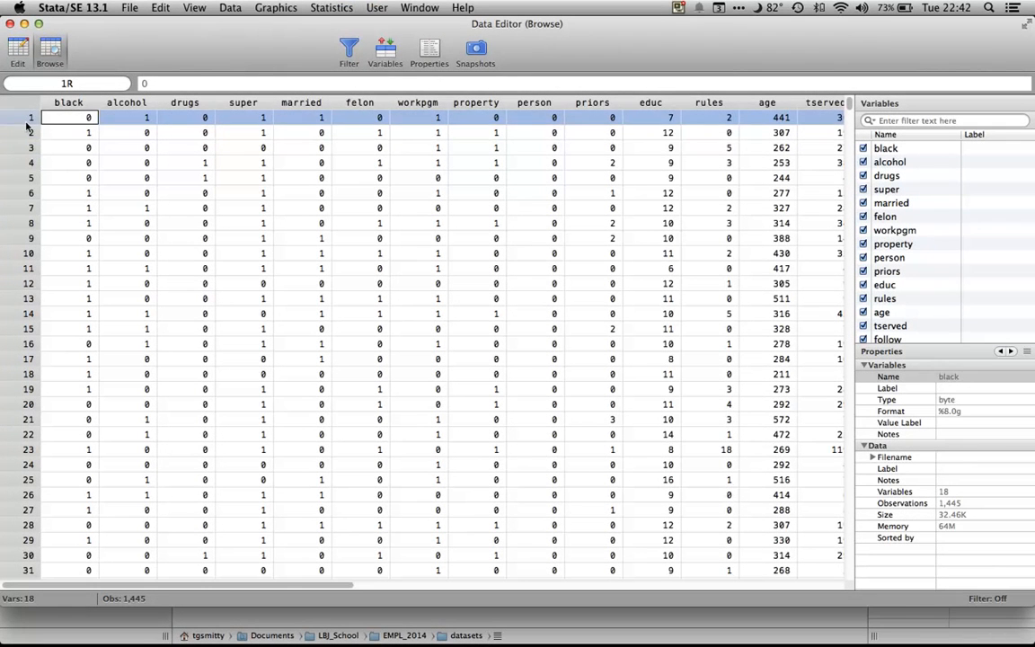
{"action": "left_click", "coordinate": [27, 127]}
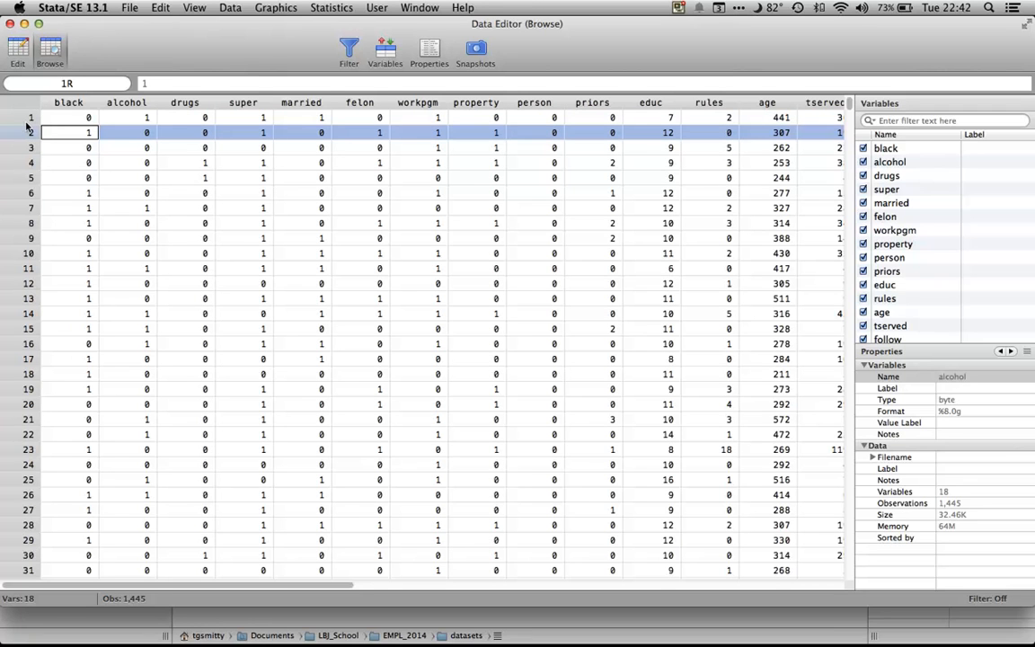
{"action": "left_click", "coordinate": [22, 113]}
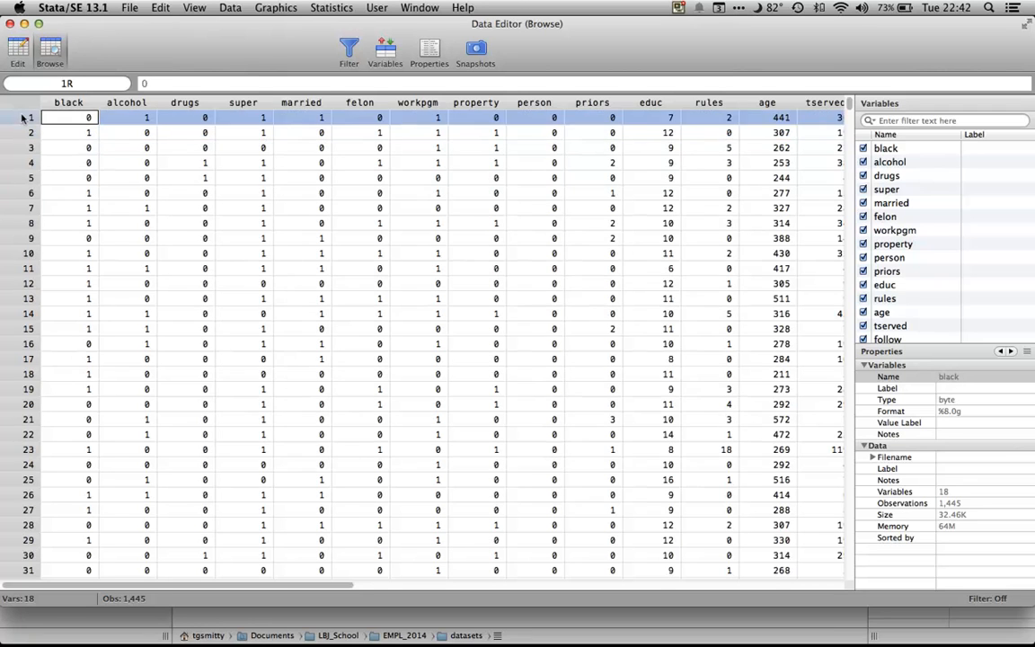
{"action": "left_click", "coordinate": [25, 129]}
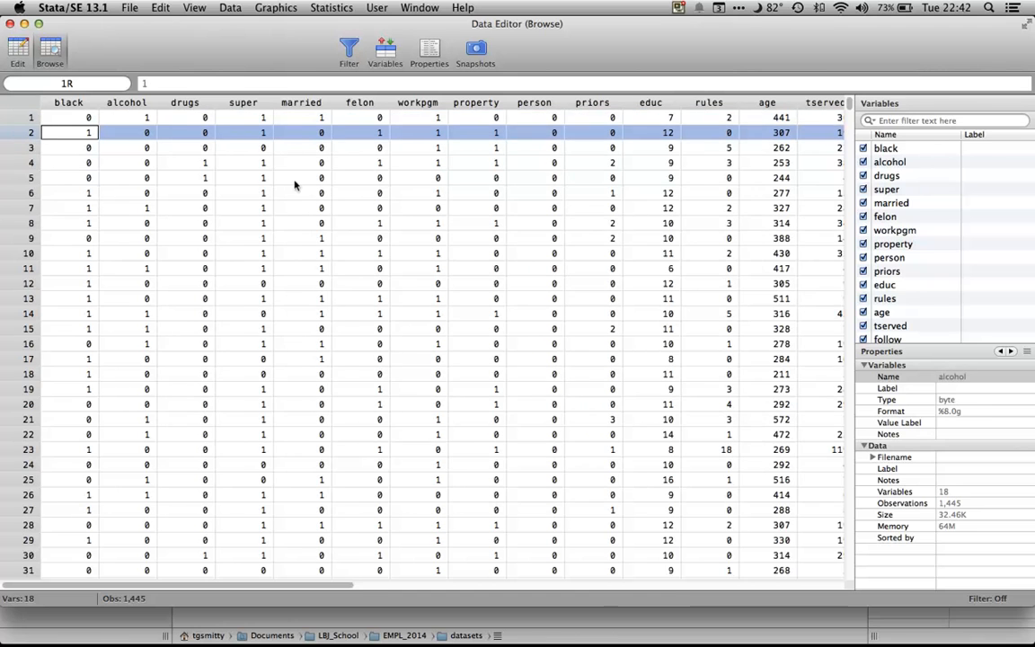
{"action": "key", "text": "super+Tab"}
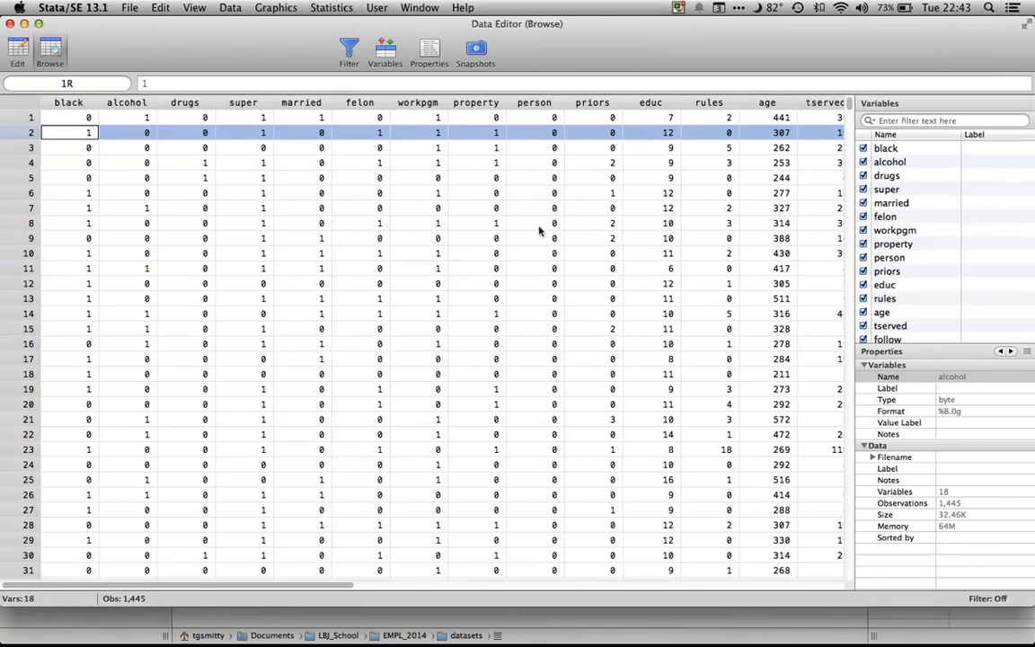
{"action": "left_click", "coordinate": [22, 115]}
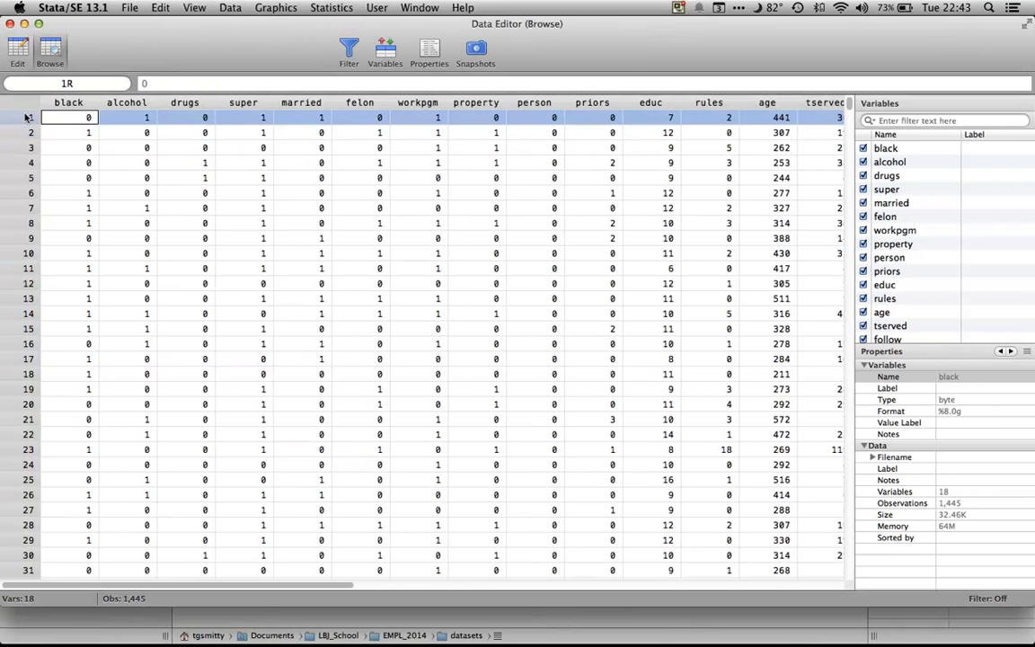
{"action": "left_click", "coordinate": [23, 130]}
{"action": "left_click", "coordinate": [23, 144]}
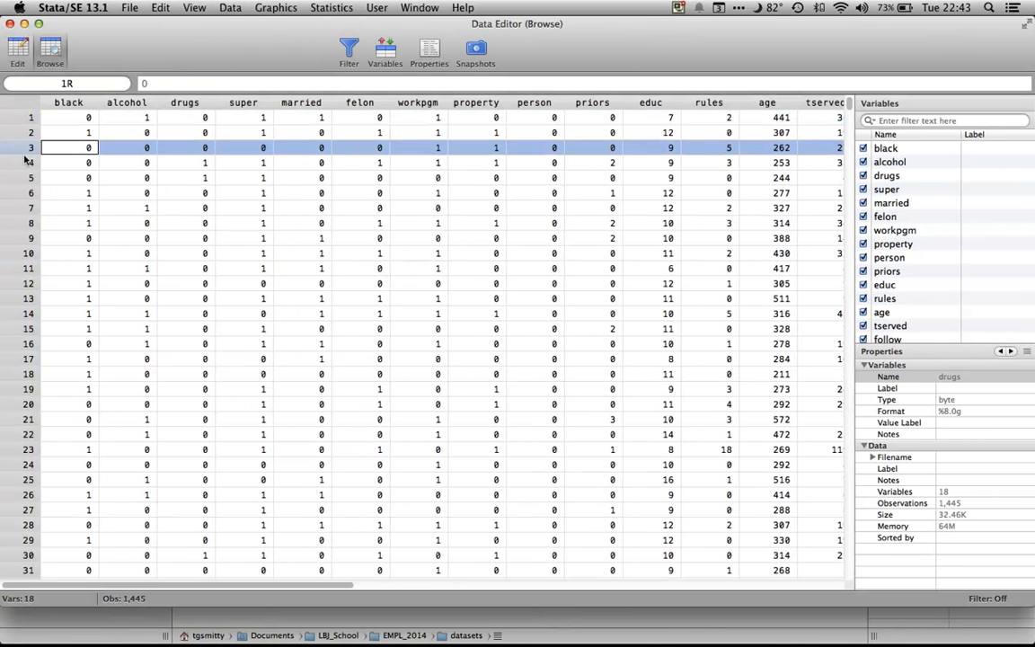
{"action": "left_click", "coordinate": [24, 159]}
{"action": "left_click", "coordinate": [25, 146]}
{"action": "left_click", "coordinate": [26, 157]}
{"action": "left_click", "coordinate": [24, 145]}
{"action": "left_click", "coordinate": [24, 131]}
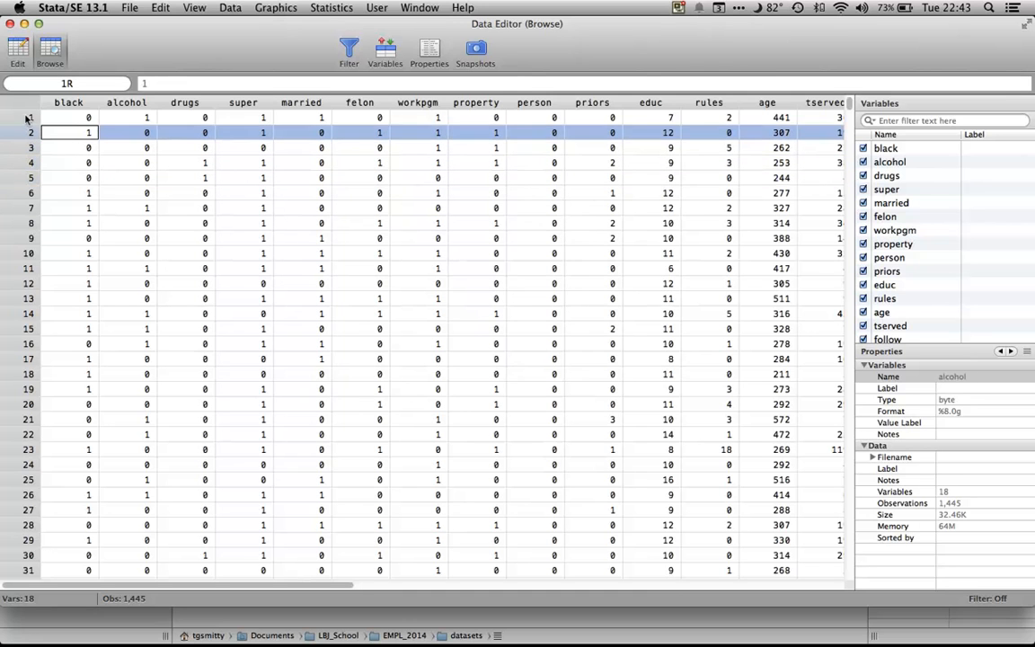
{"action": "left_click", "coordinate": [27, 117]}
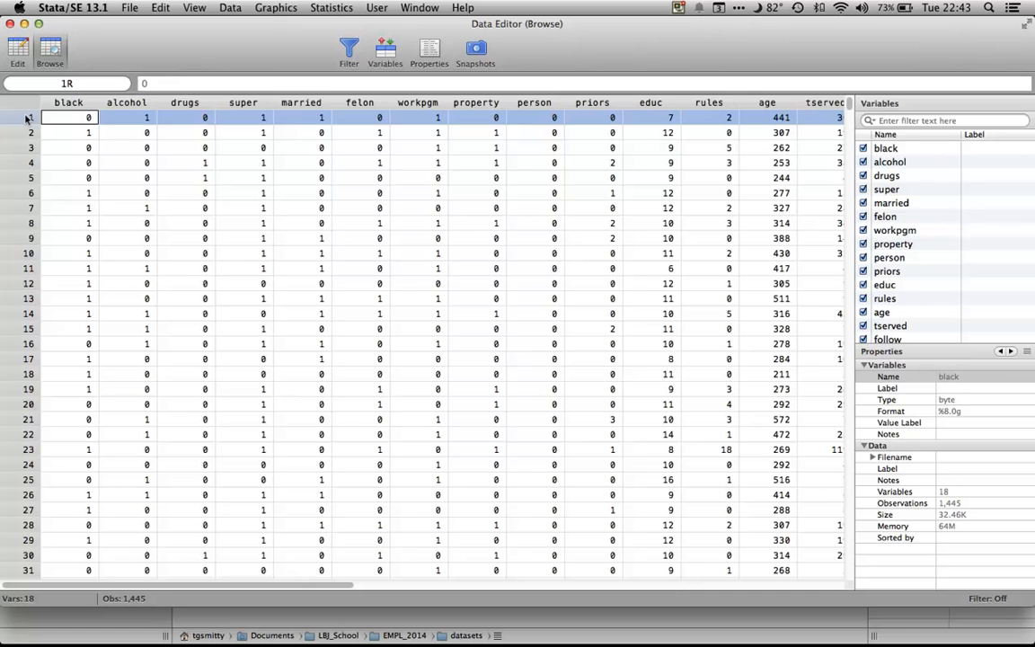
{"action": "left_click", "coordinate": [21, 127]}
{"action": "left_click", "coordinate": [22, 115]}
{"action": "left_click", "coordinate": [26, 132]}
{"action": "left_click", "coordinate": [28, 146]}
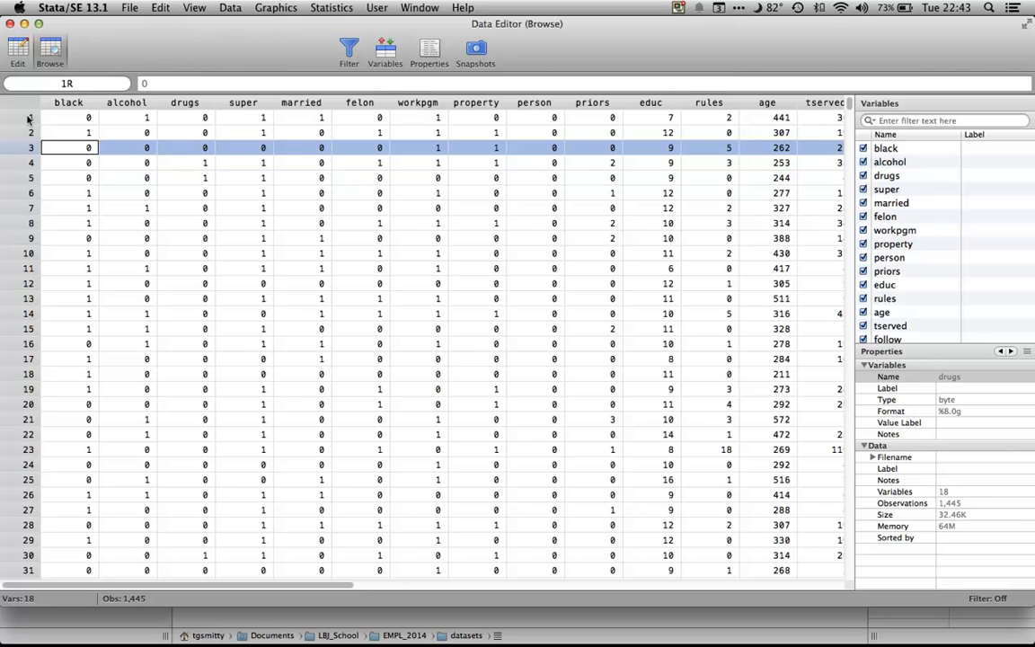
{"action": "left_click", "coordinate": [28, 117]}
{"action": "left_click", "coordinate": [28, 131]}
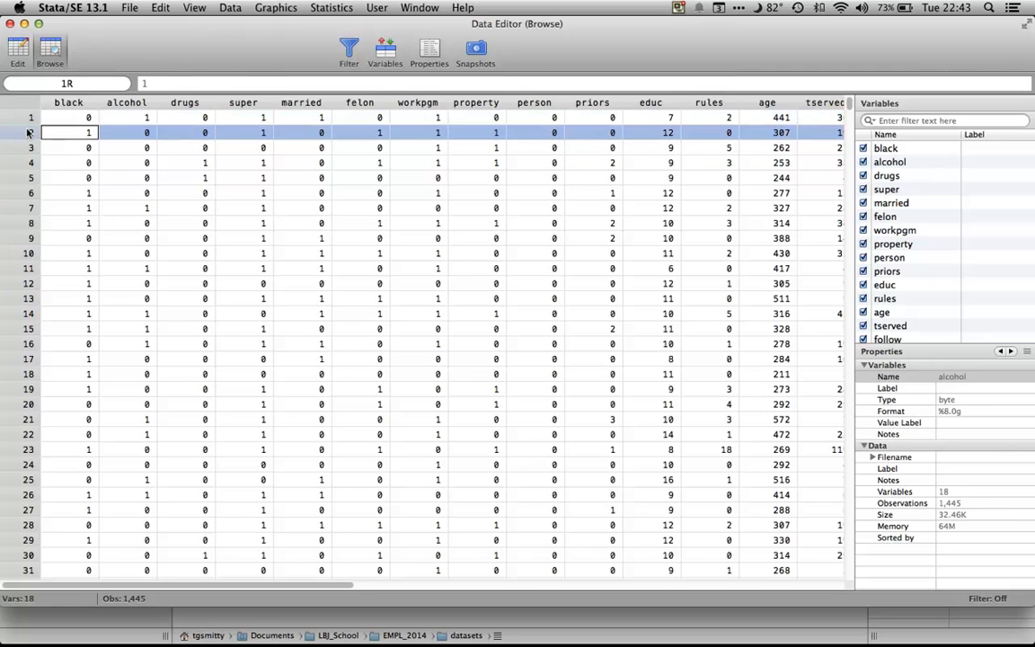
{"action": "left_click", "coordinate": [28, 119]}
{"action": "left_click", "coordinate": [28, 132]}
{"action": "left_click", "coordinate": [28, 144]}
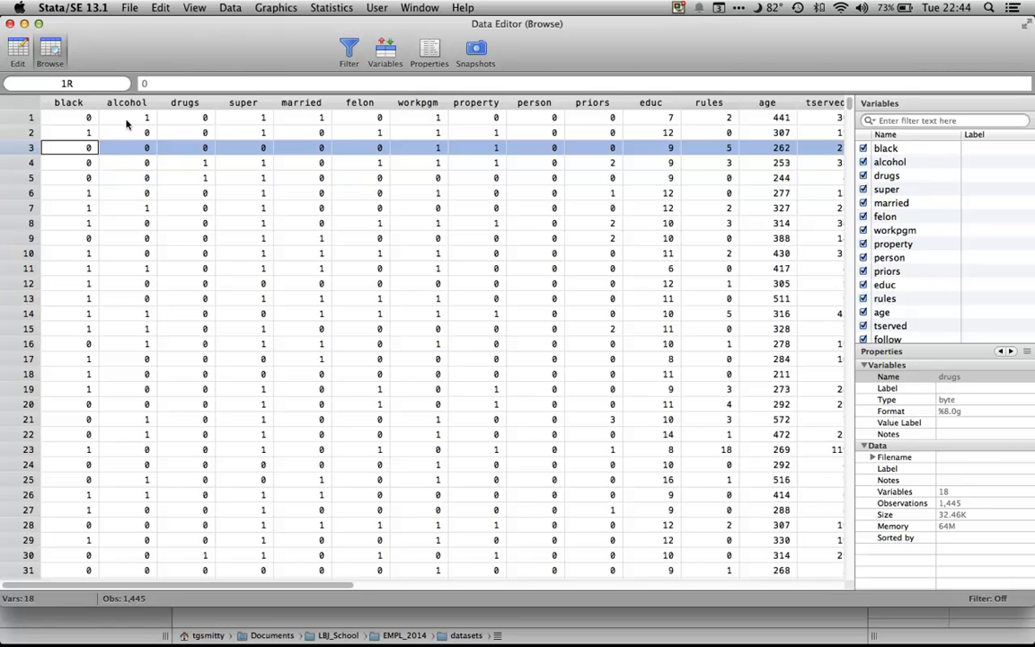
Examine the black, alcohol and drugs columns and the first drugs value, and close the data browser
{"action": "left_click", "coordinate": [85, 104]}
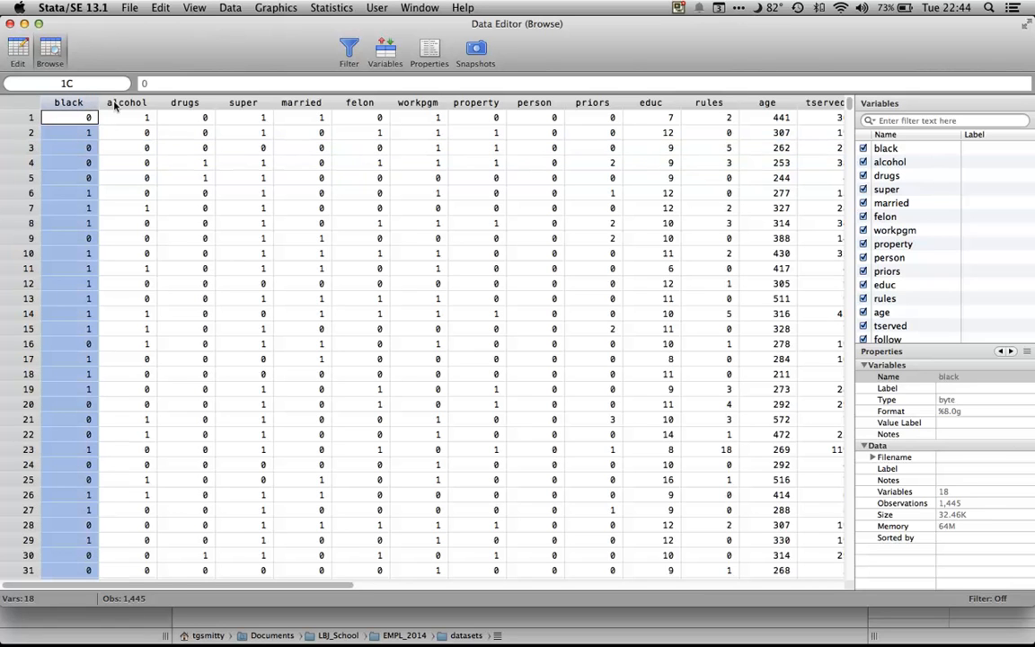
{"action": "left_click", "coordinate": [106, 102]}
{"action": "left_click", "coordinate": [191, 102]}
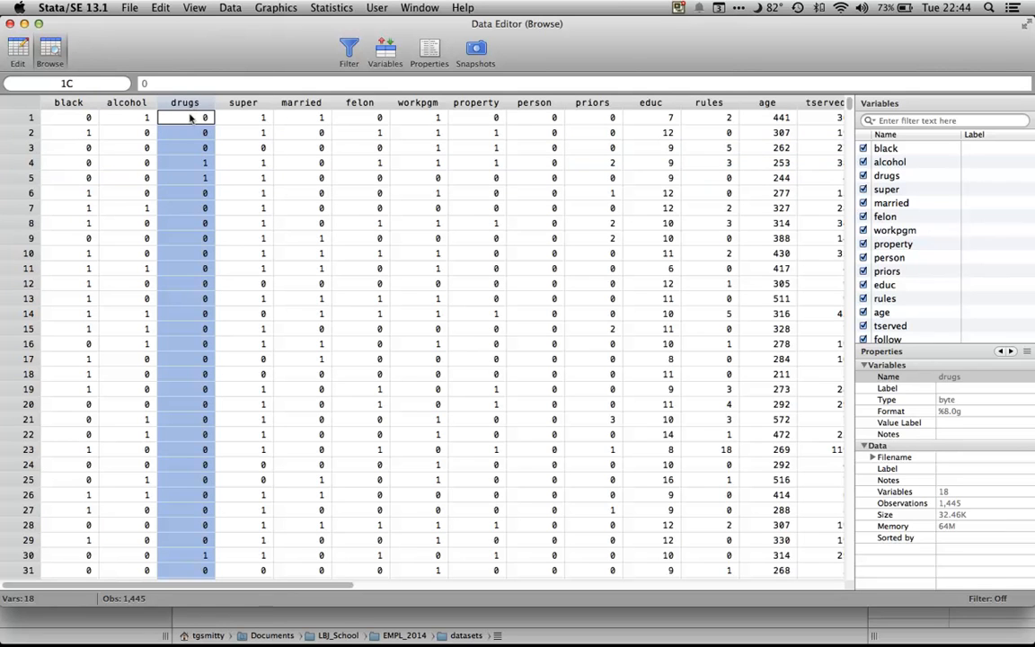
{"action": "left_click", "coordinate": [193, 120]}
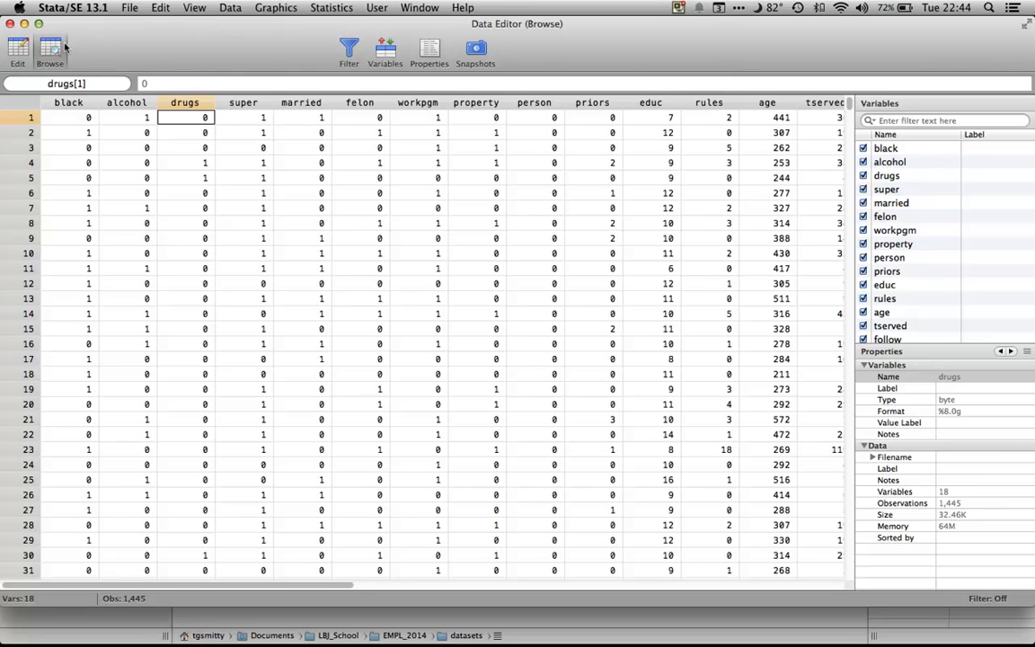
{"action": "left_click", "coordinate": [9, 24]}
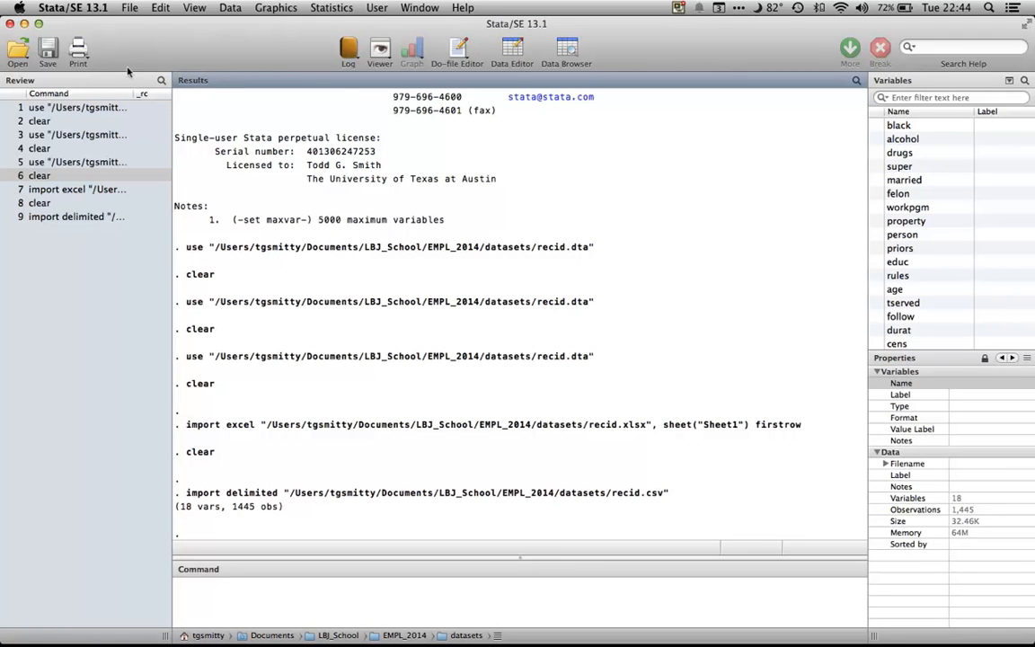
Clear the data from memory and open WB_data_140602.dta from the datasets folder
{"action": "double_click", "coordinate": [39, 176]}
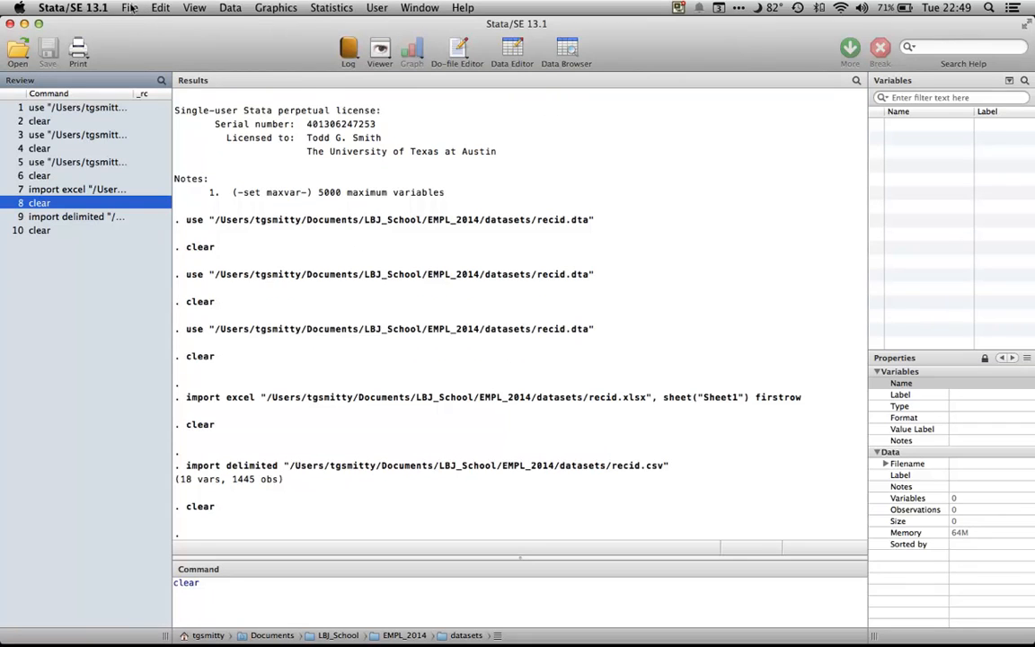
{"action": "left_click", "coordinate": [130, 9]}
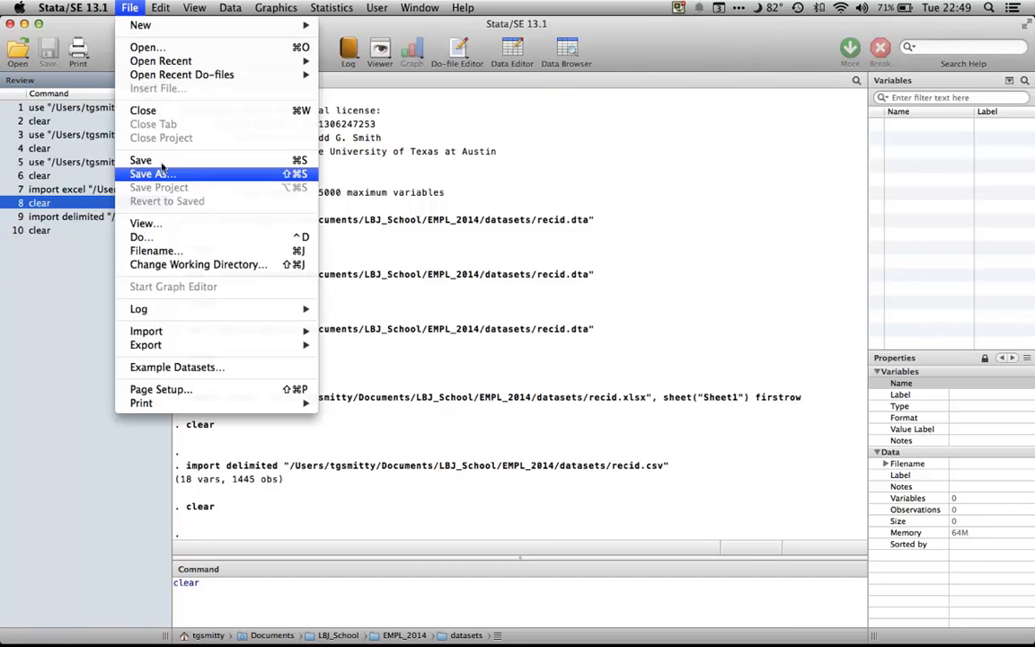
{"action": "left_click", "coordinate": [153, 47]}
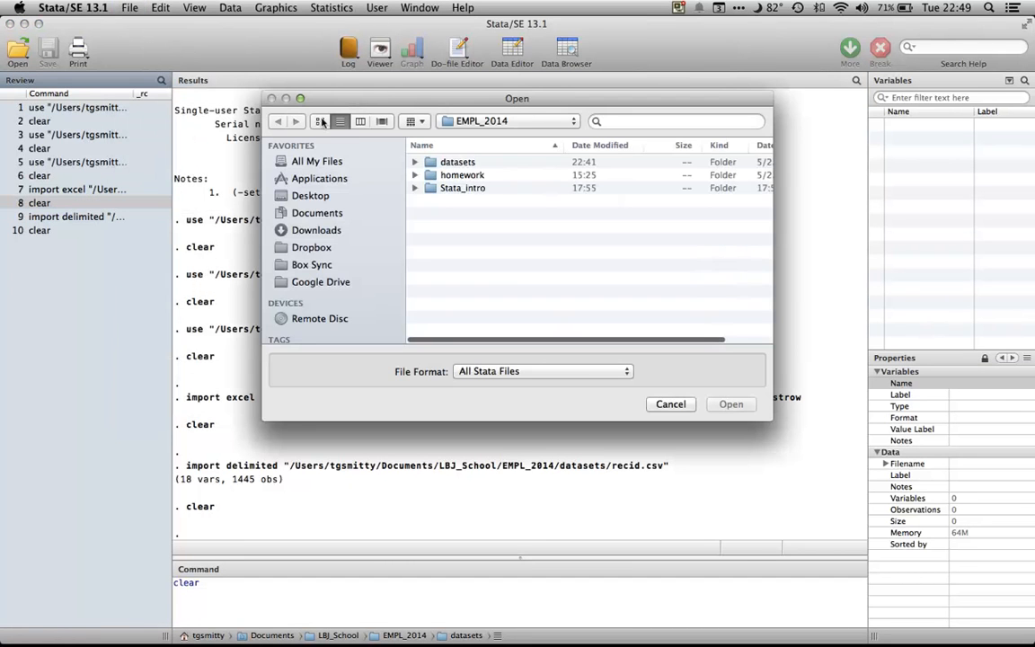
{"action": "double_click", "coordinate": [454, 161]}
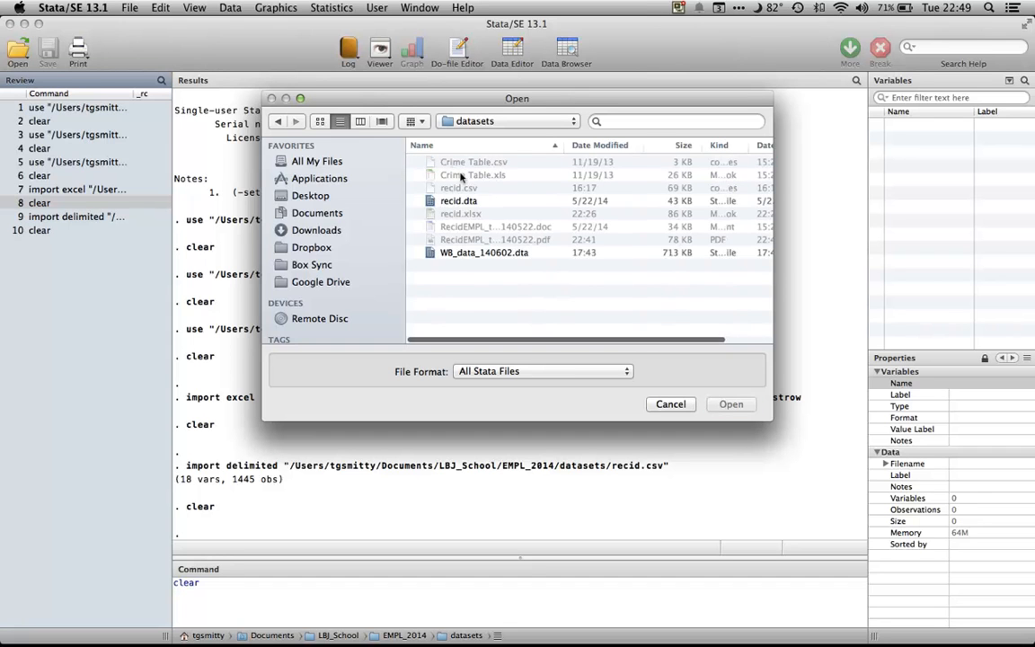
{"action": "left_click", "coordinate": [469, 253]}
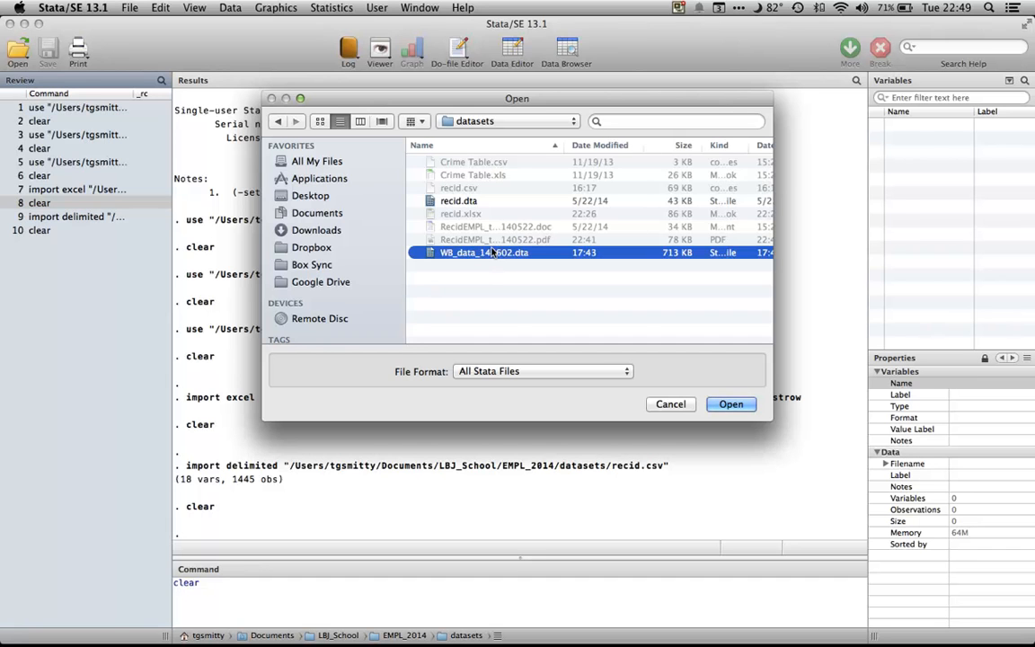
{"action": "double_click", "coordinate": [492, 253]}
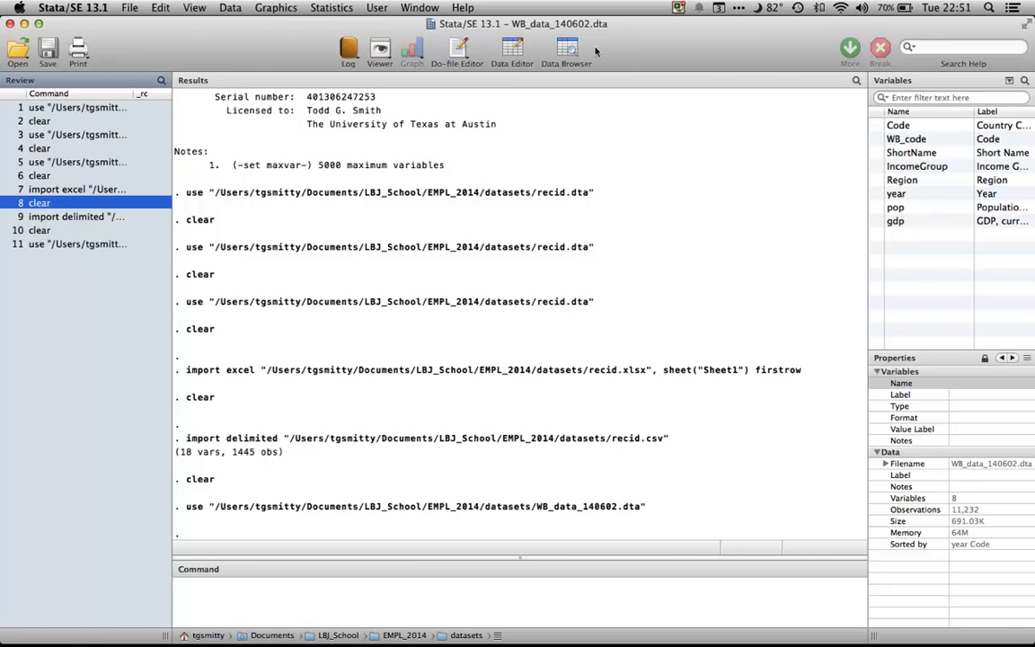
Open the data browser and examine all columns of WB_data_140602, highlighting year, pop and gdp in turn
{"action": "left_click", "coordinate": [569, 49]}
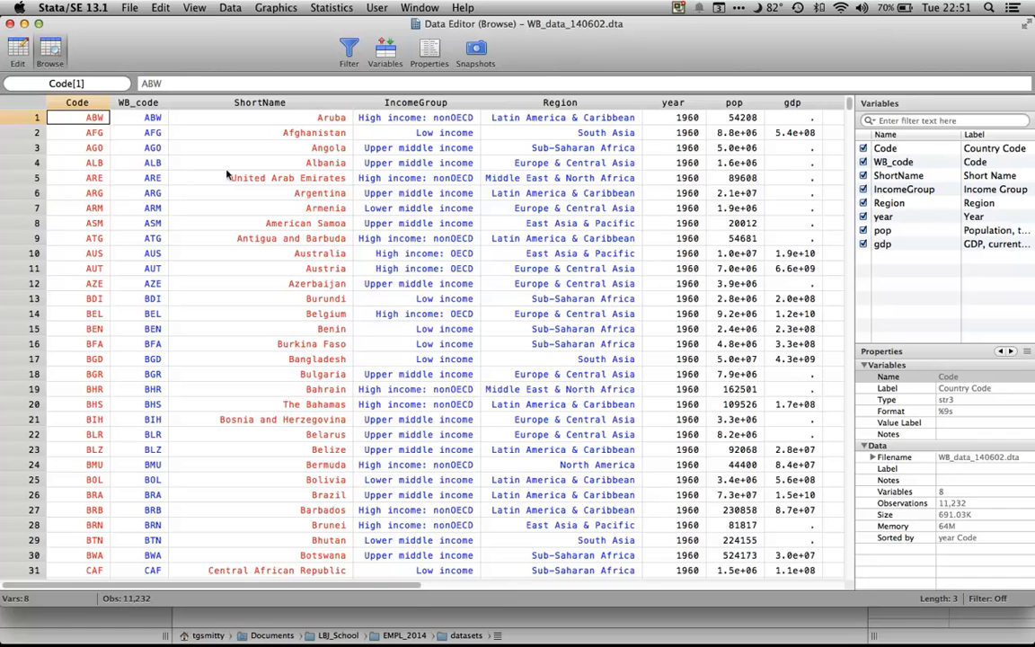
{"action": "scroll", "coordinate": [531, 184], "scroll_direction": "right", "scroll_amount": 5}
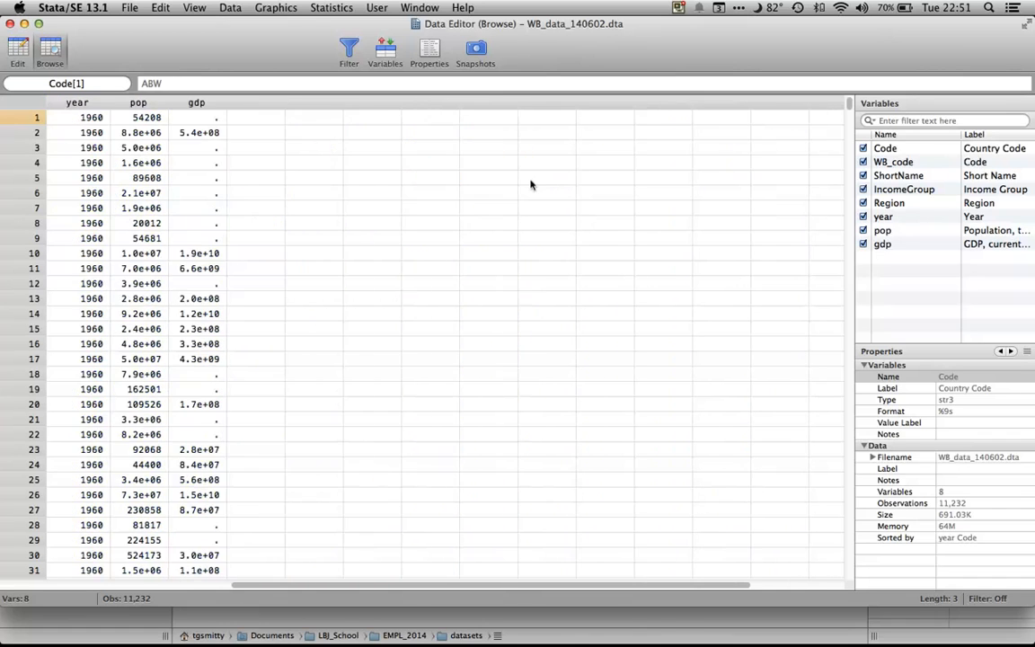
{"action": "scroll", "coordinate": [531, 184], "scroll_direction": "left", "scroll_amount": 5}
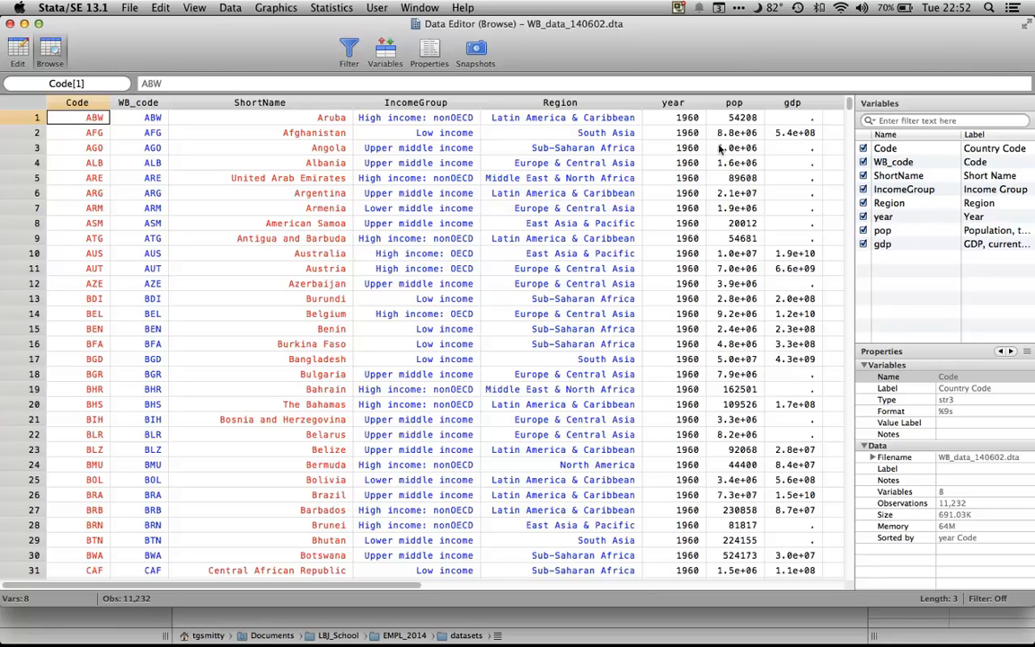
{"action": "left_click", "coordinate": [674, 103]}
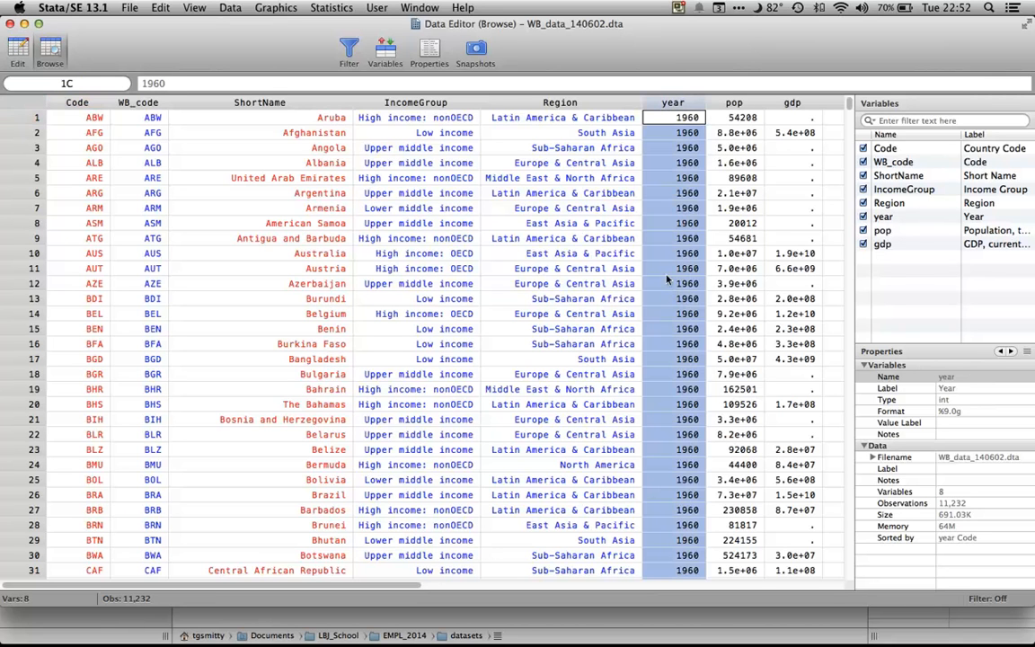
{"action": "left_click", "coordinate": [735, 103]}
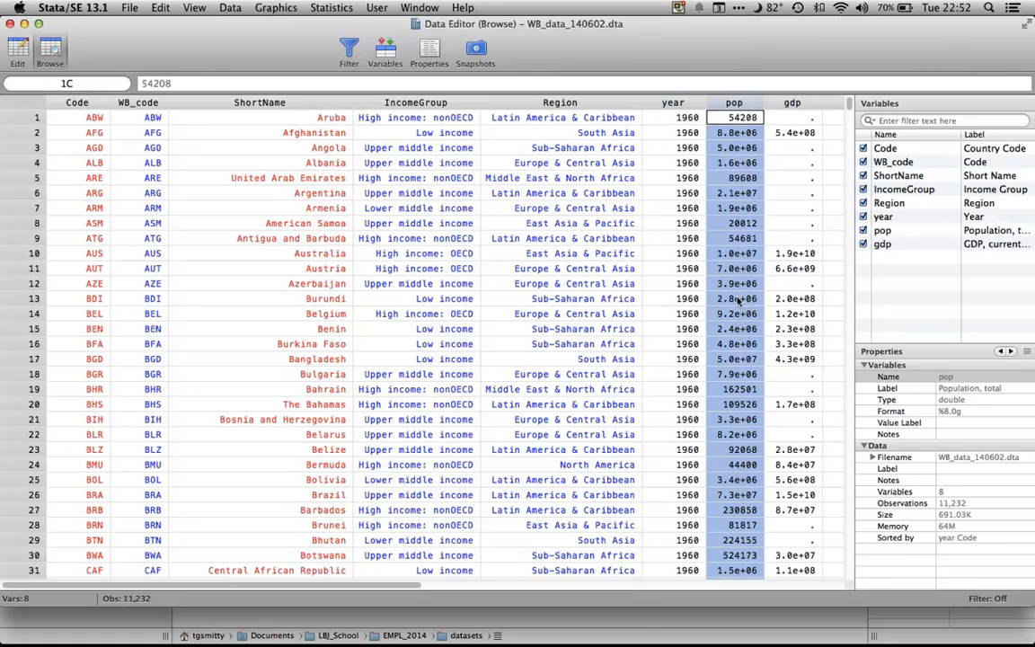
{"action": "left_click", "coordinate": [792, 102]}
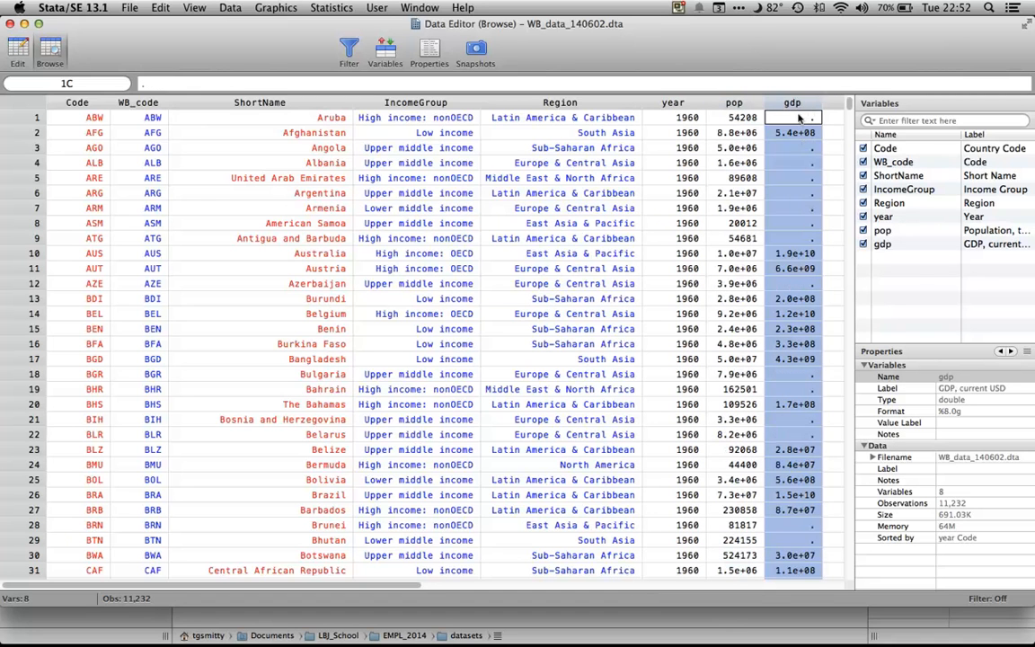
Examine individual values in the gdp column from row 1 through row 8, and select the row 3 value
{"action": "key", "text": "Down"}
{"action": "key", "text": "Down"}
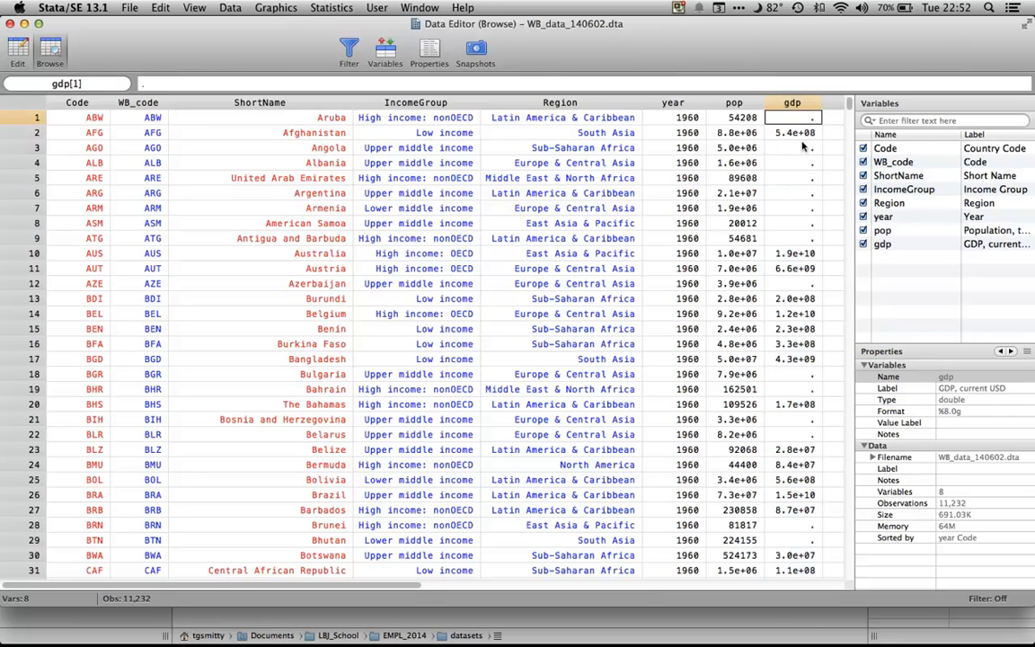
{"action": "key", "text": "Down"}
{"action": "key", "text": "Down"}
{"action": "key", "text": "Down"}
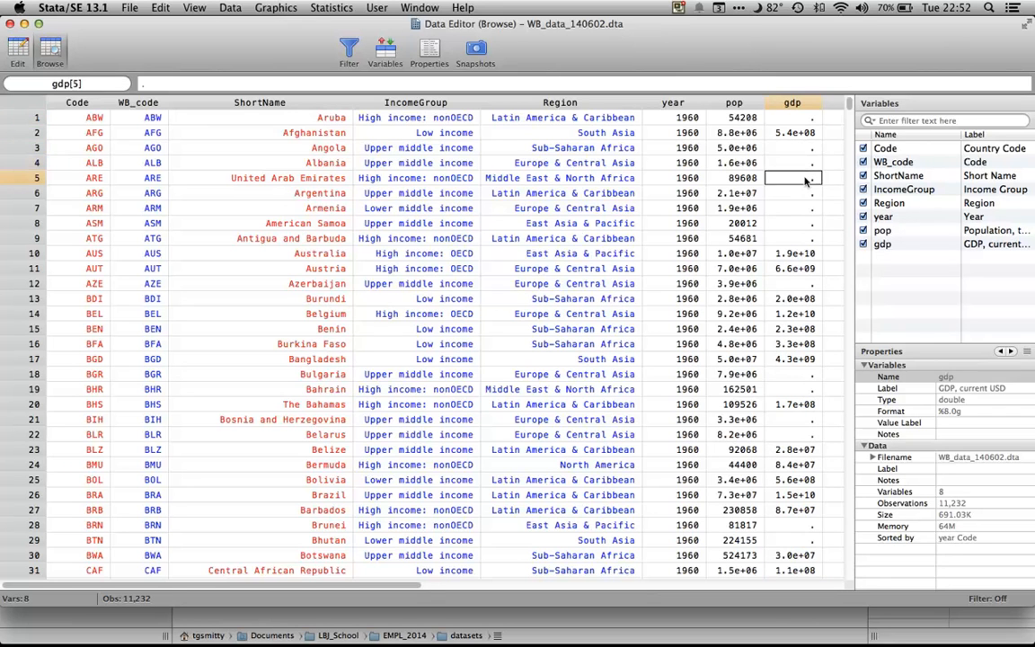
{"action": "key", "text": "Down"}
{"action": "key", "text": "Down"}
{"action": "key", "text": "Down"}
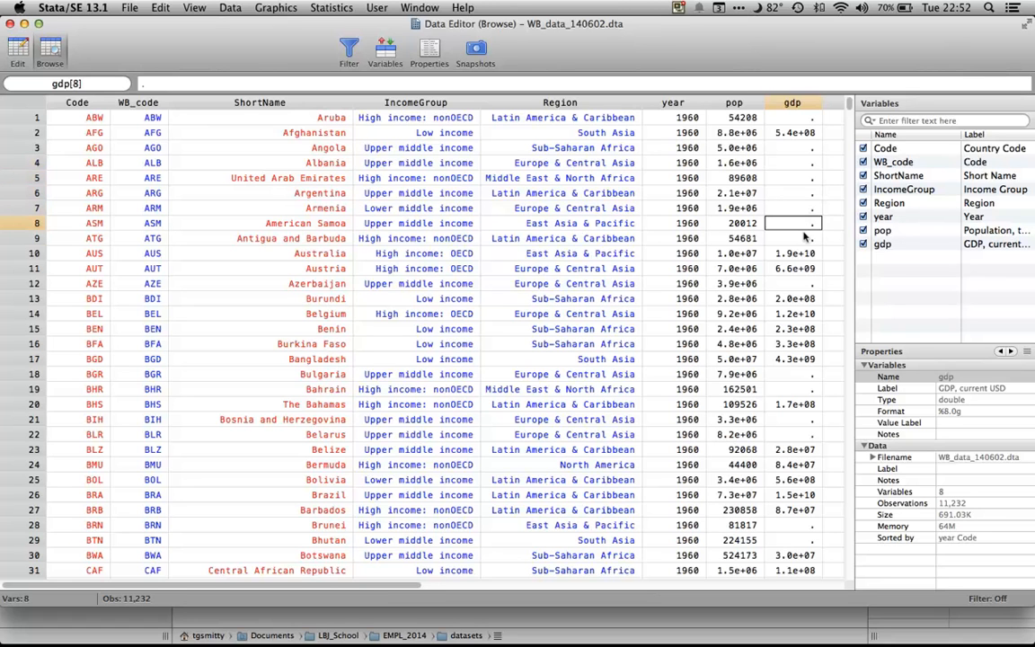
{"action": "left_click", "coordinate": [801, 149]}
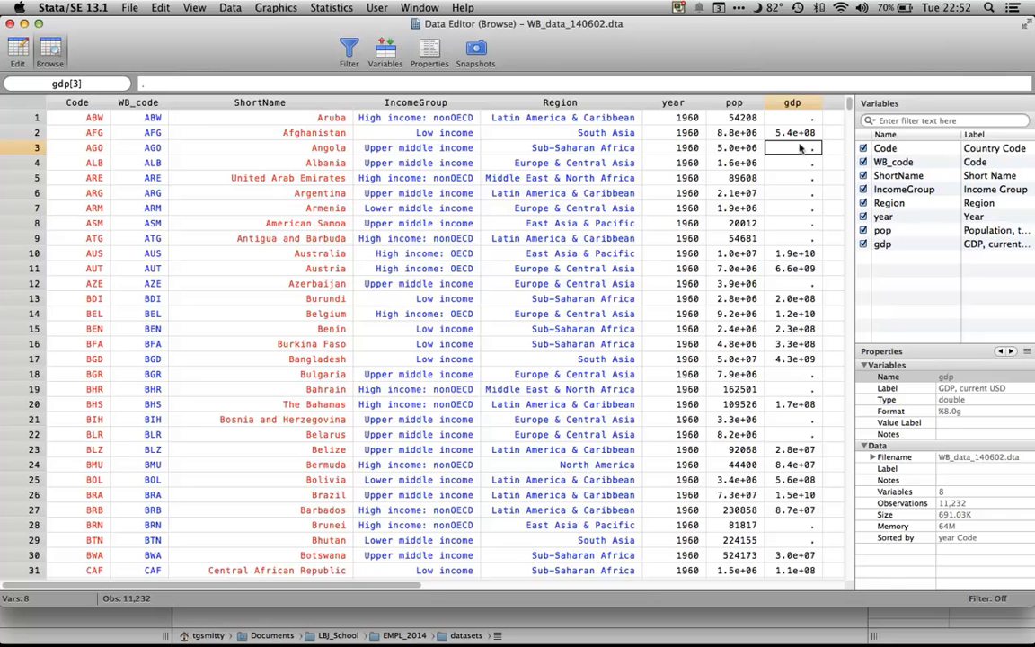
Examine the observations in rows 3, 1 and 2 by highlighting each whole row
{"action": "left_click", "coordinate": [28, 148]}
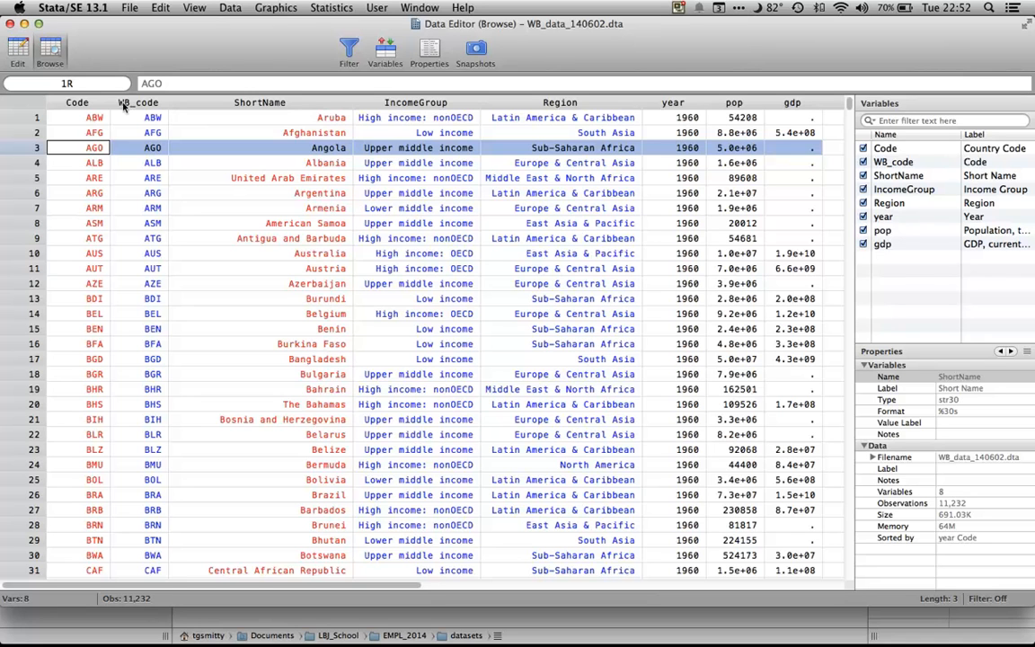
{"action": "left_click", "coordinate": [23, 117]}
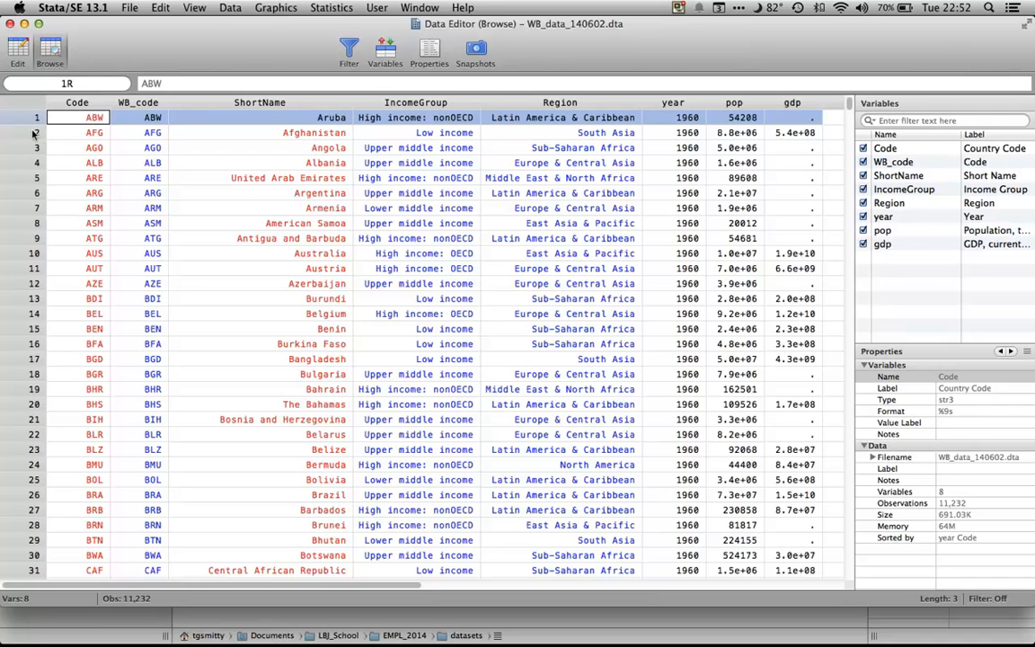
{"action": "key", "text": "Down"}
Look through the 1960 observations to where 1961 begins, and highlight rows 209 and 210
{"action": "scroll", "coordinate": [346, 282], "scroll_direction": "down", "scroll_amount": 5}
{"action": "scroll", "coordinate": [346, 282], "scroll_direction": "down", "scroll_amount": 12}
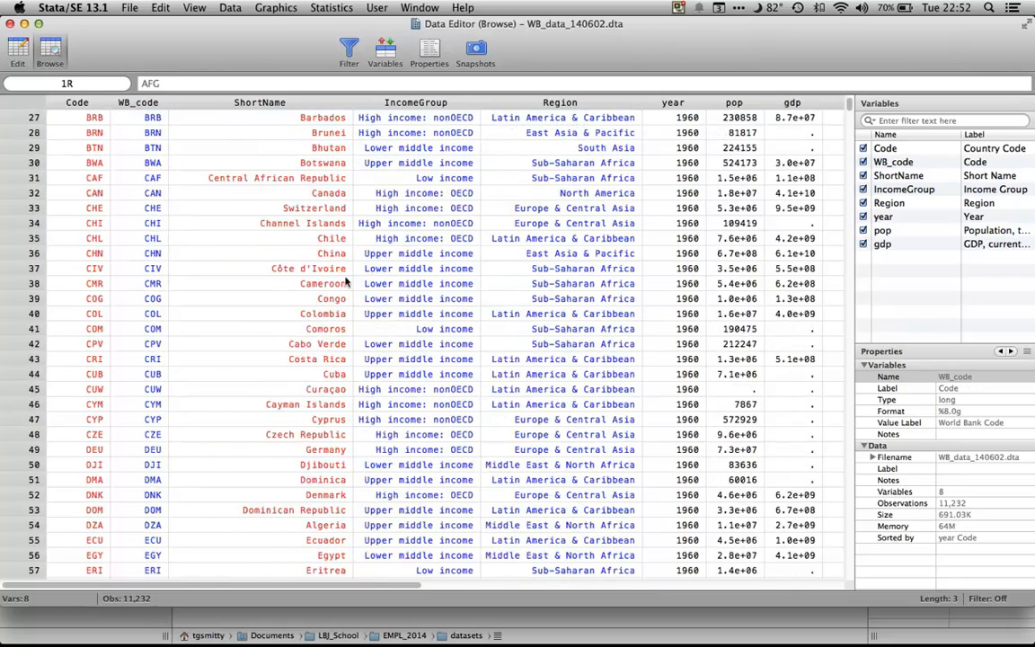
{"action": "scroll", "coordinate": [346, 282], "scroll_direction": "down", "scroll_amount": 15}
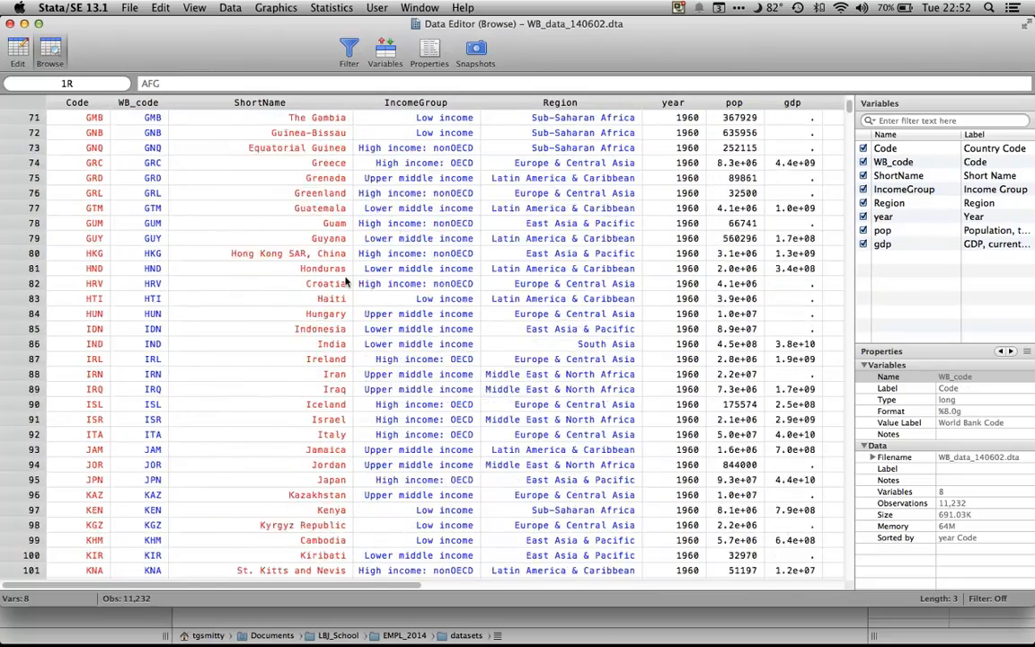
{"action": "scroll", "coordinate": [346, 282], "scroll_direction": "down", "scroll_amount": 18}
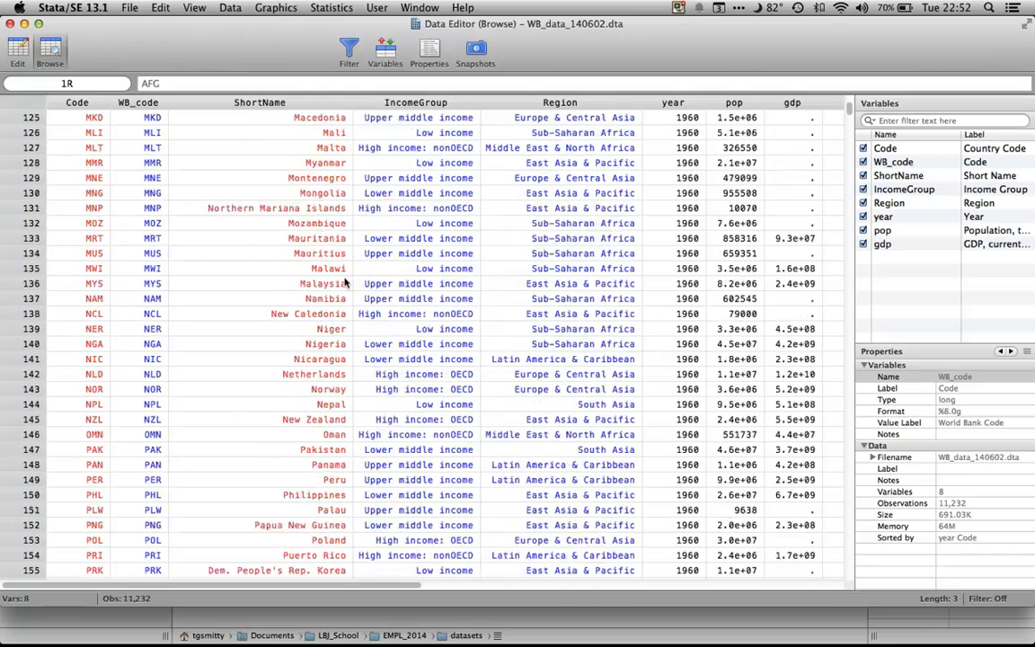
{"action": "scroll", "coordinate": [346, 283], "scroll_direction": "down", "scroll_amount": 6}
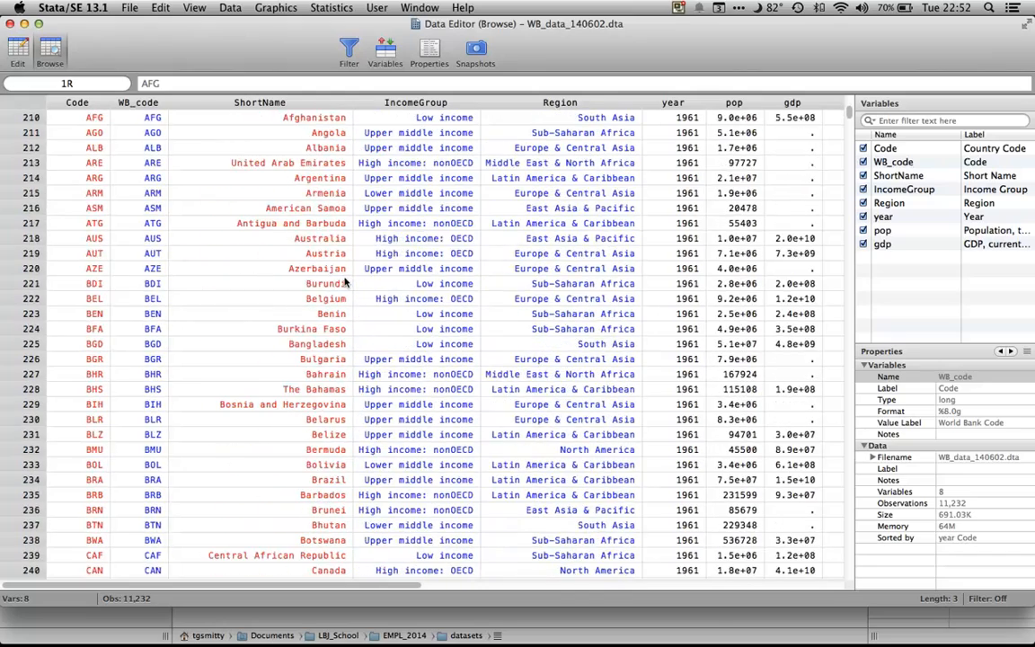
{"action": "scroll", "coordinate": [448, 216], "scroll_direction": "up", "scroll_amount": 2}
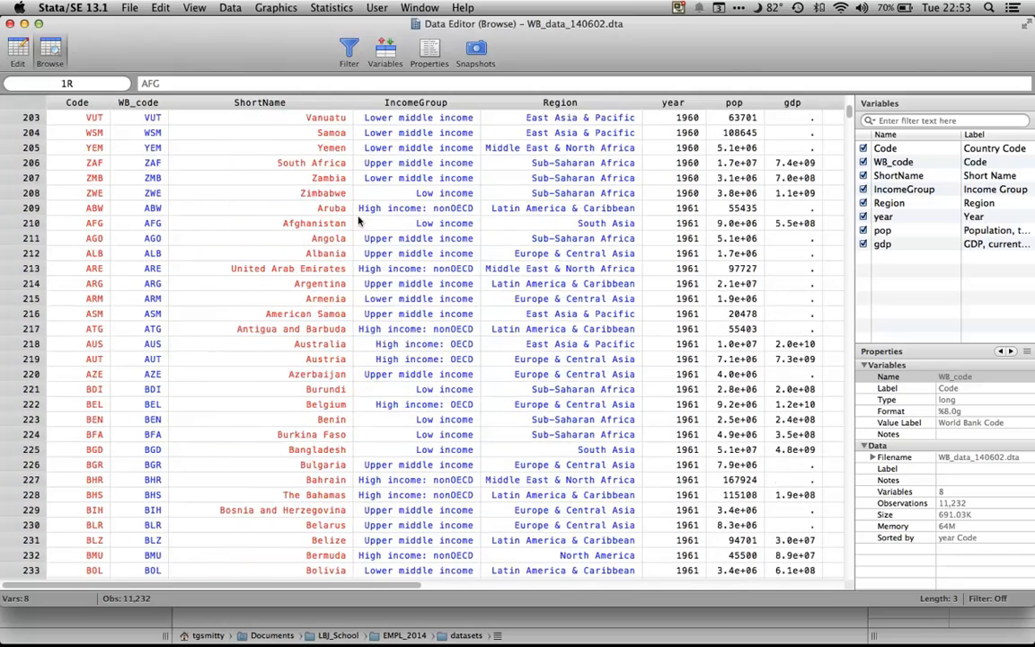
{"action": "left_click", "coordinate": [29, 207]}
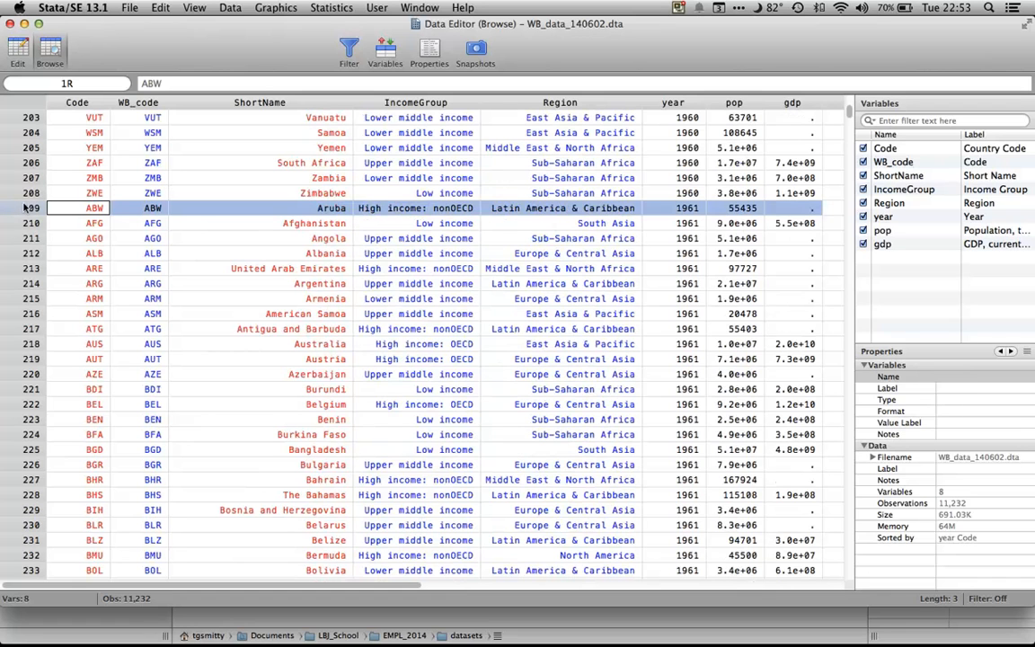
{"action": "left_click", "coordinate": [14, 221]}
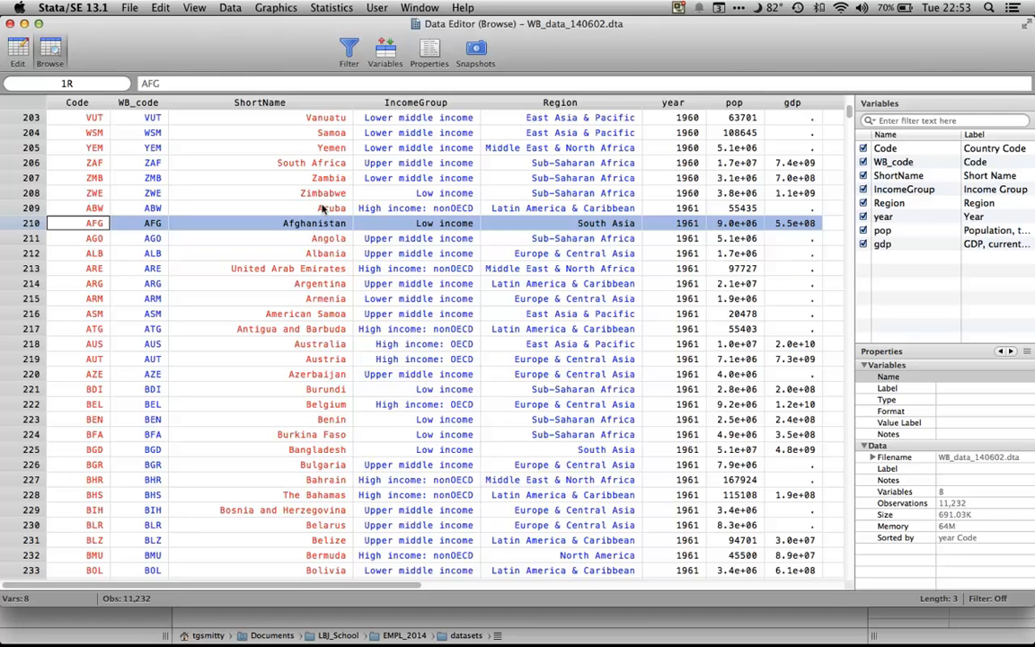
Examine the ShortName and IncomeGroup columns, and inspect the numeric codes behind several IncomeGroup and Region labels in rows 203 to 209
{"action": "left_click", "coordinate": [317, 104]}
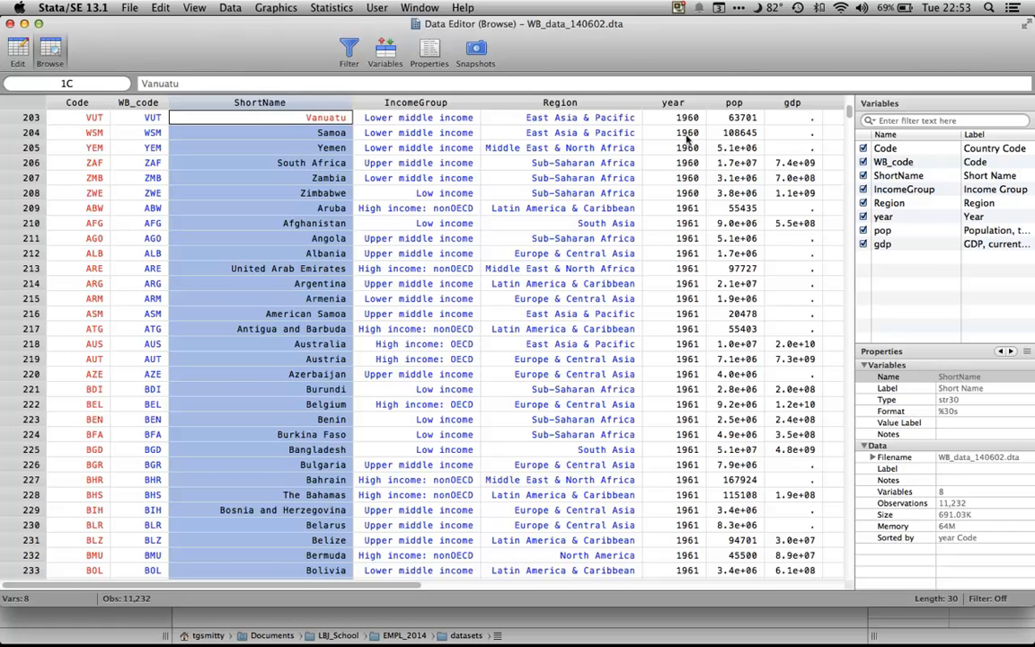
{"action": "left_click", "coordinate": [413, 103]}
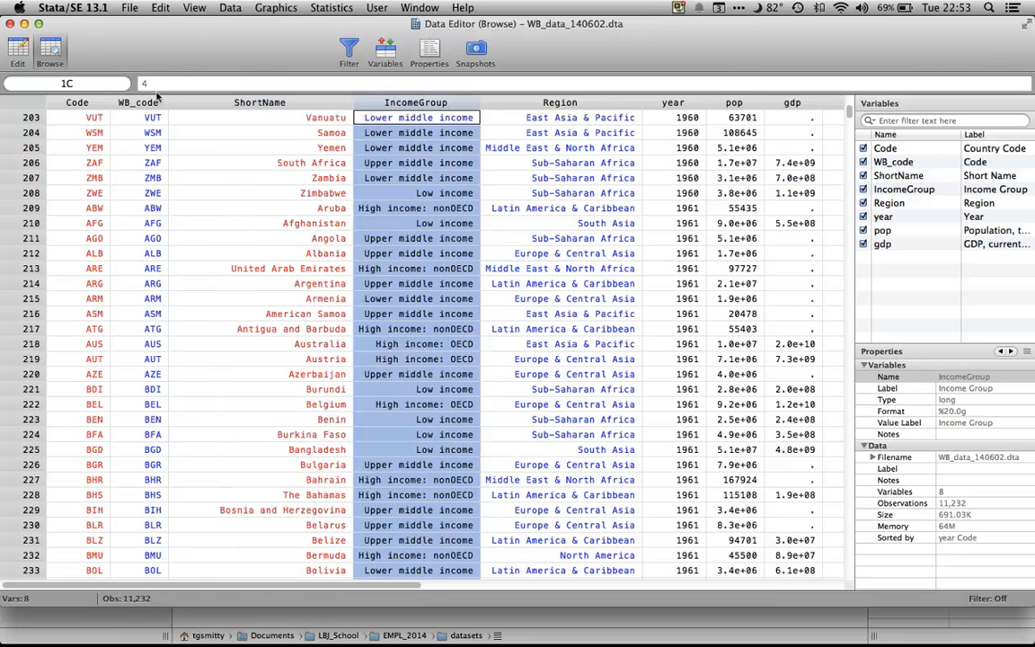
{"action": "left_click", "coordinate": [379, 108]}
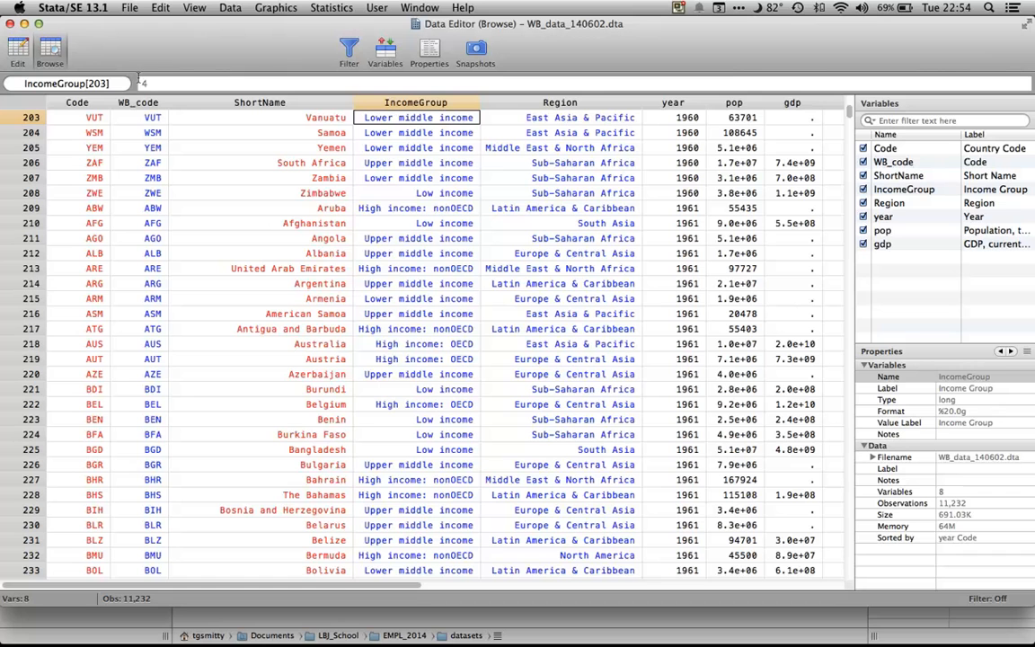
{"action": "double_click", "coordinate": [143, 82]}
{"action": "left_click", "coordinate": [491, 115]}
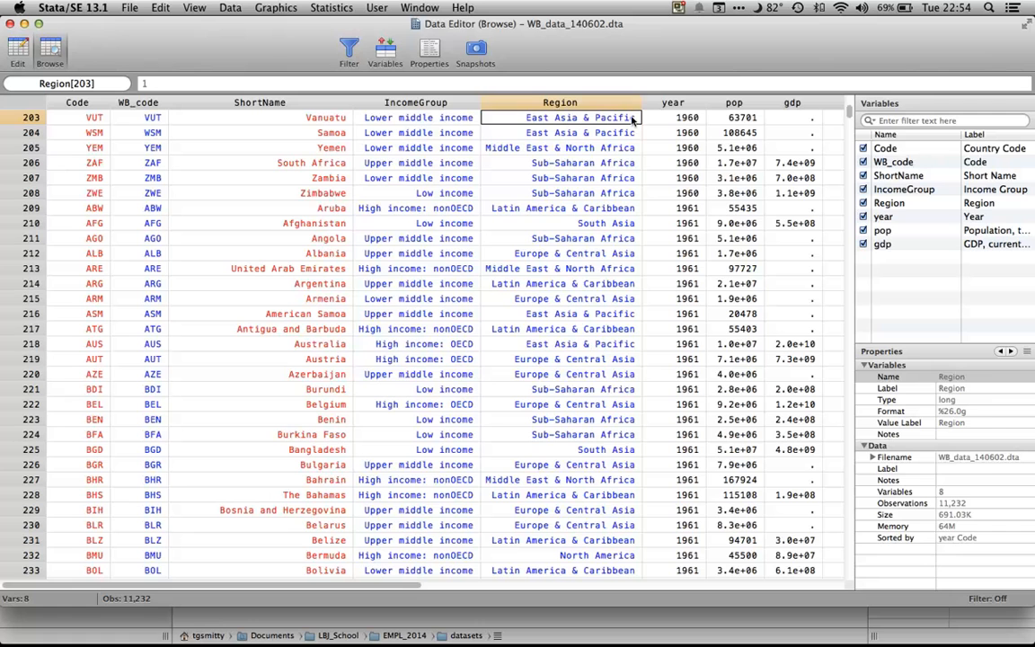
{"action": "left_click", "coordinate": [422, 192]}
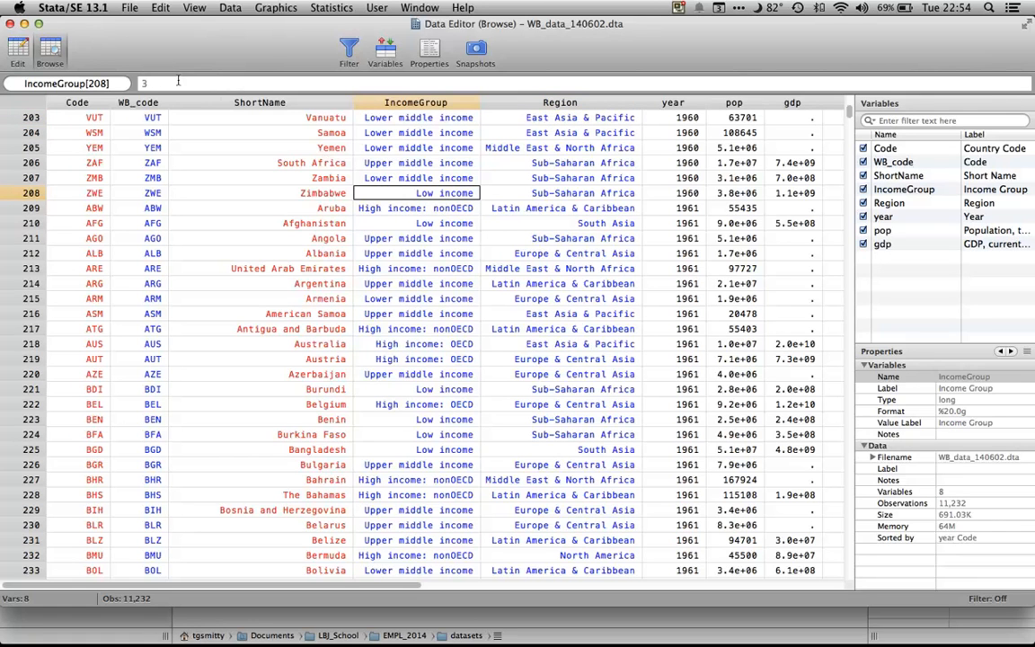
{"action": "left_click", "coordinate": [396, 208]}
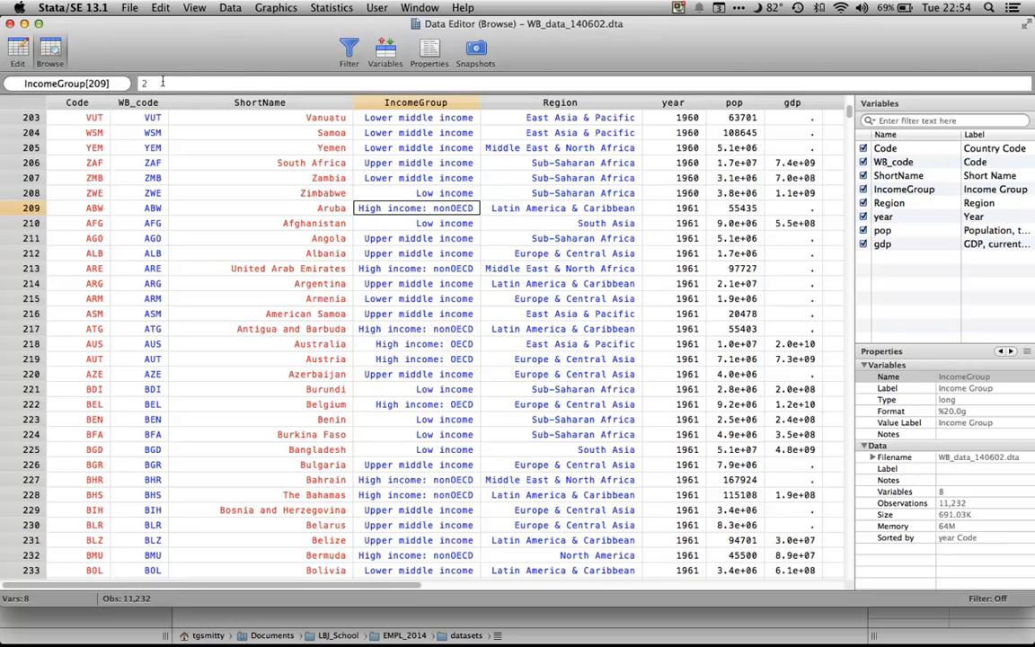
{"action": "left_click", "coordinate": [611, 193]}
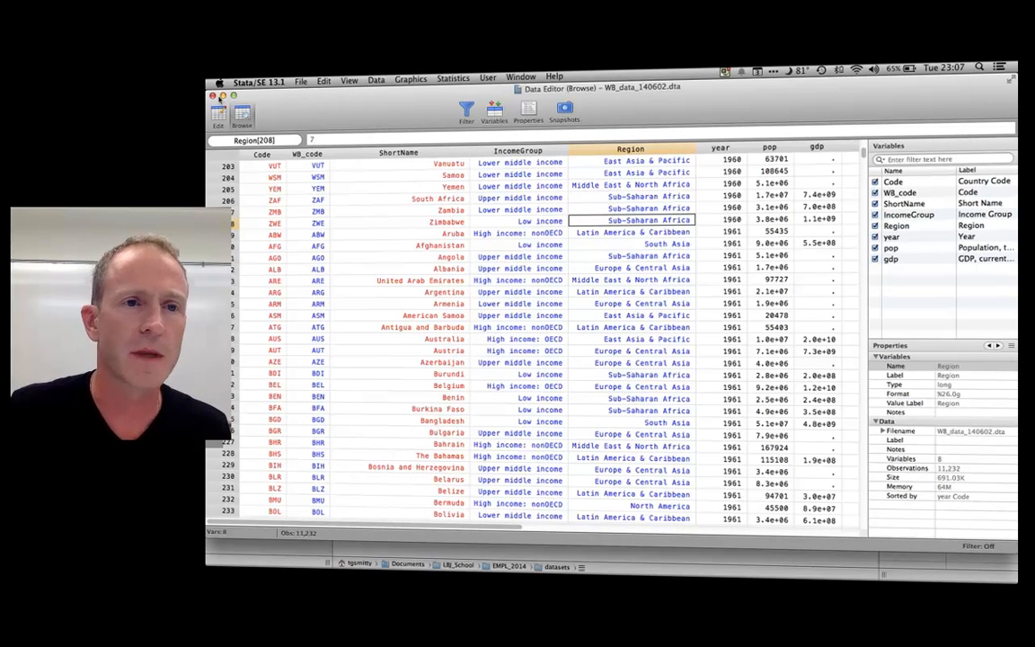
Close the data browser, and rerun the logged clear and use commands to replace the data in memory with recid.dta
{"action": "left_click", "coordinate": [212, 95]}
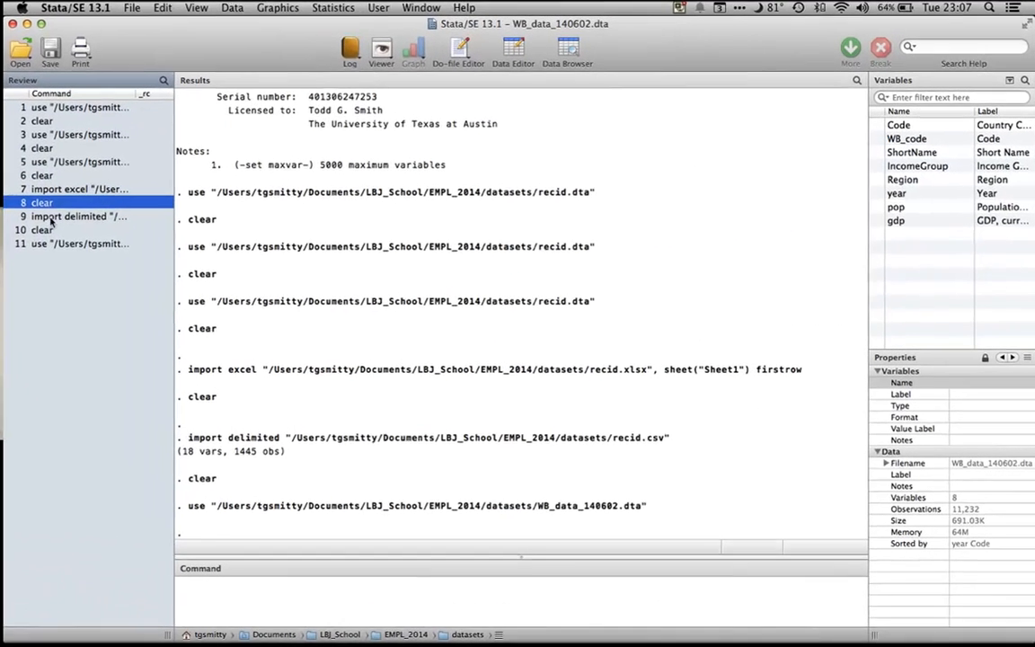
{"action": "double_click", "coordinate": [42, 230]}
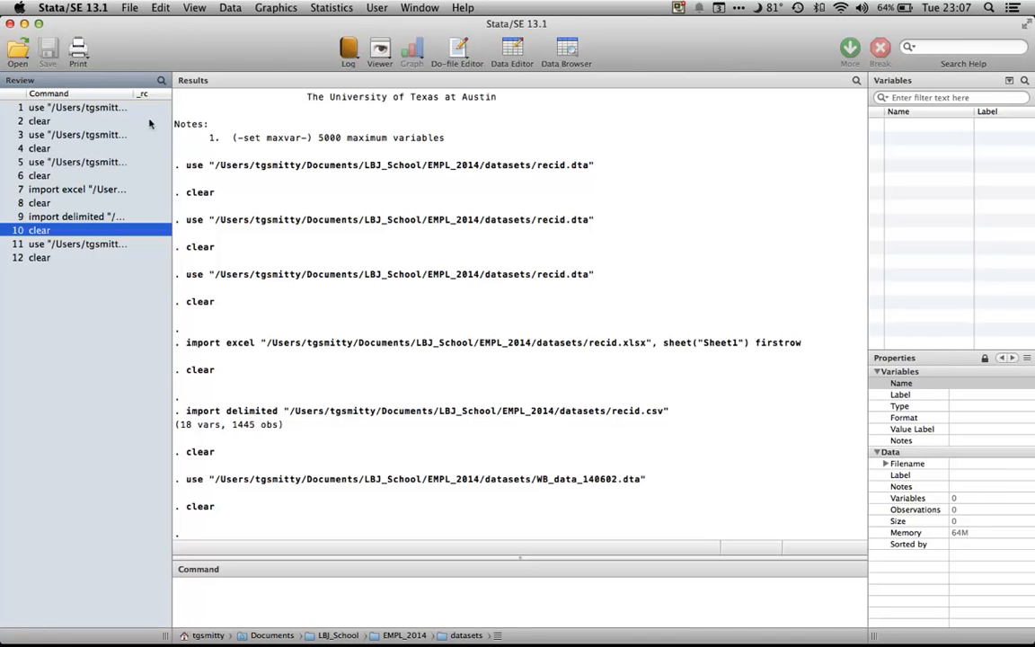
{"action": "left_click", "coordinate": [106, 107]}
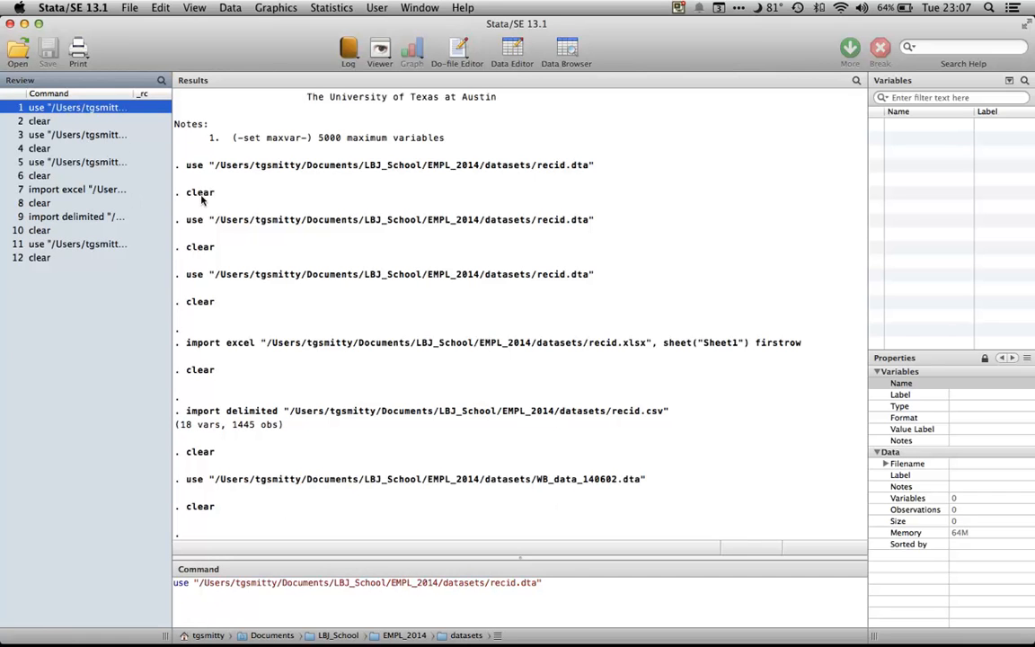
{"action": "left_click", "coordinate": [624, 594]}
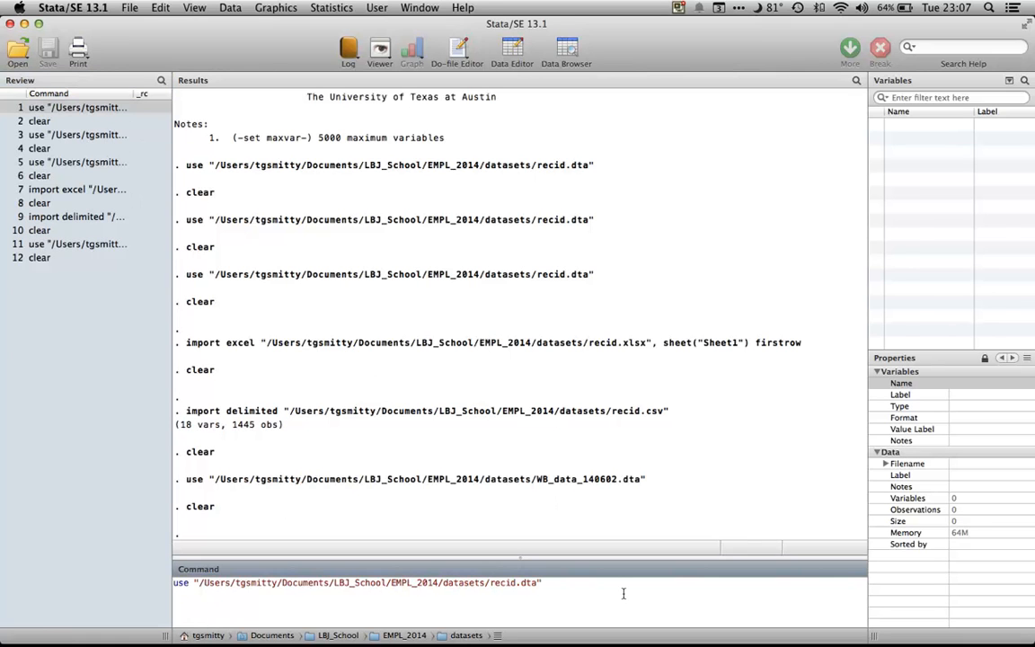
{"action": "key", "text": "Return"}
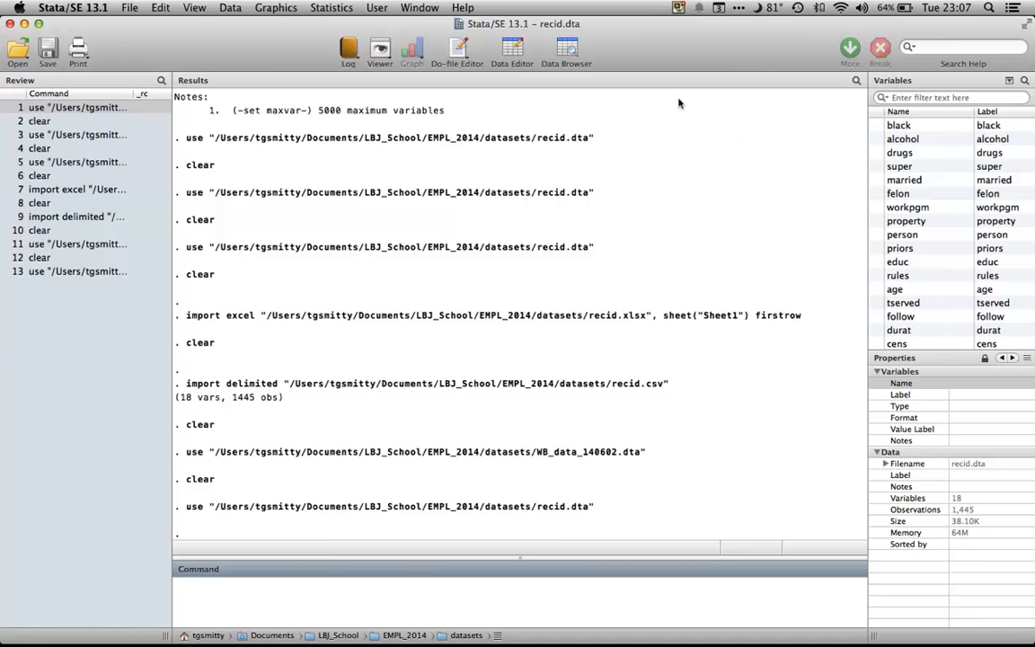
Open the recid data in the data browser and examine the black, alcohol, drugs, super, married and felon columns one at a time
{"action": "left_click", "coordinate": [511, 43]}
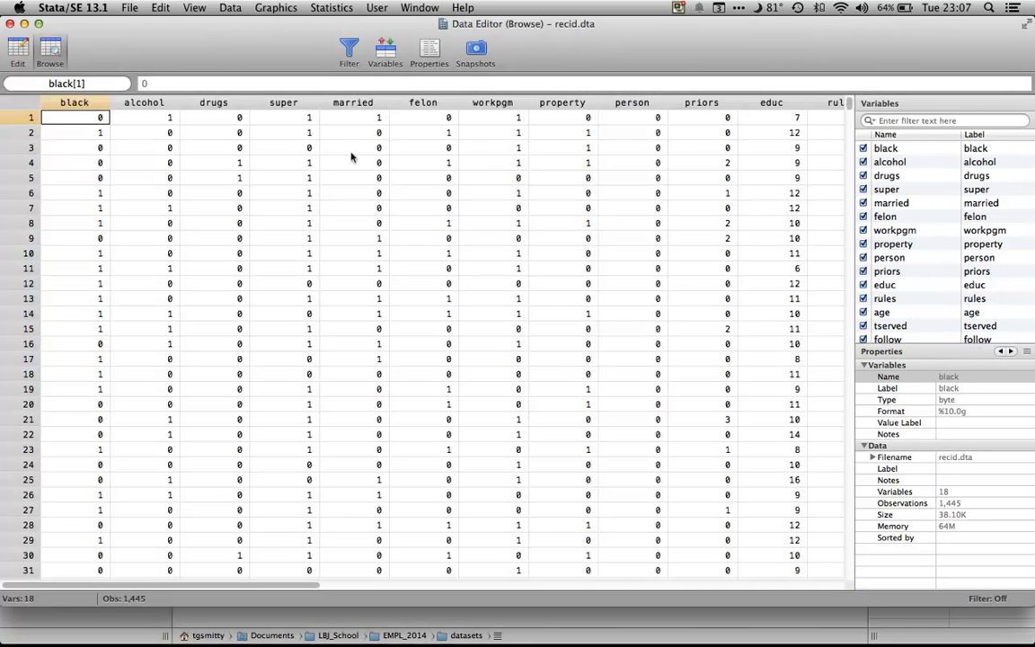
{"action": "left_click", "coordinate": [117, 100]}
{"action": "left_click", "coordinate": [180, 101]}
{"action": "left_click", "coordinate": [96, 104]}
{"action": "left_click", "coordinate": [123, 99]}
{"action": "left_click", "coordinate": [183, 99]}
{"action": "left_click", "coordinate": [305, 102]}
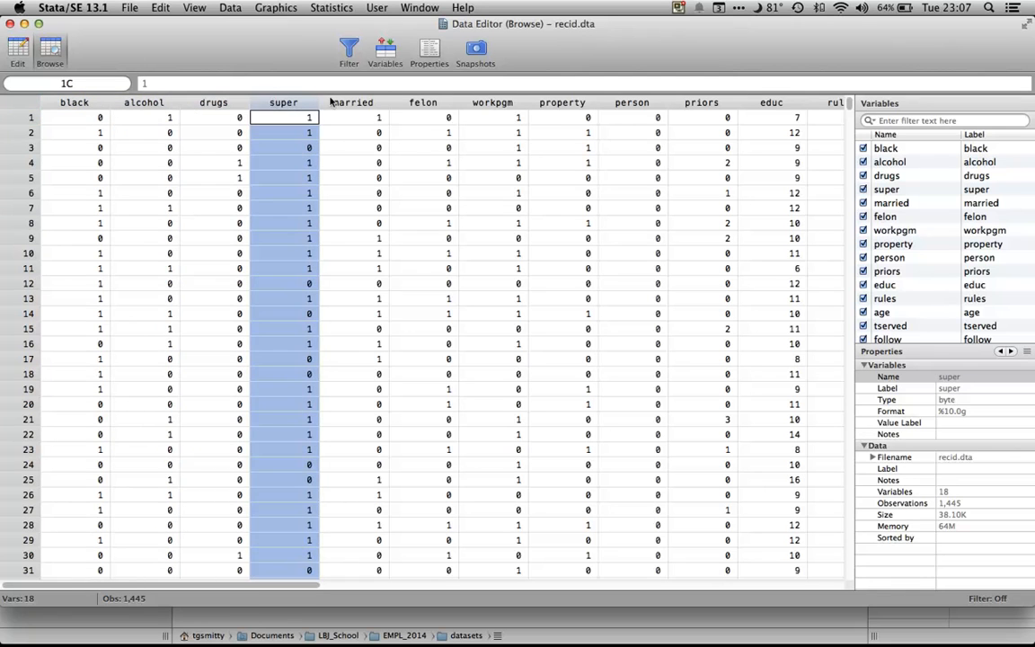
{"action": "left_click", "coordinate": [340, 95]}
{"action": "left_click", "coordinate": [422, 101]}
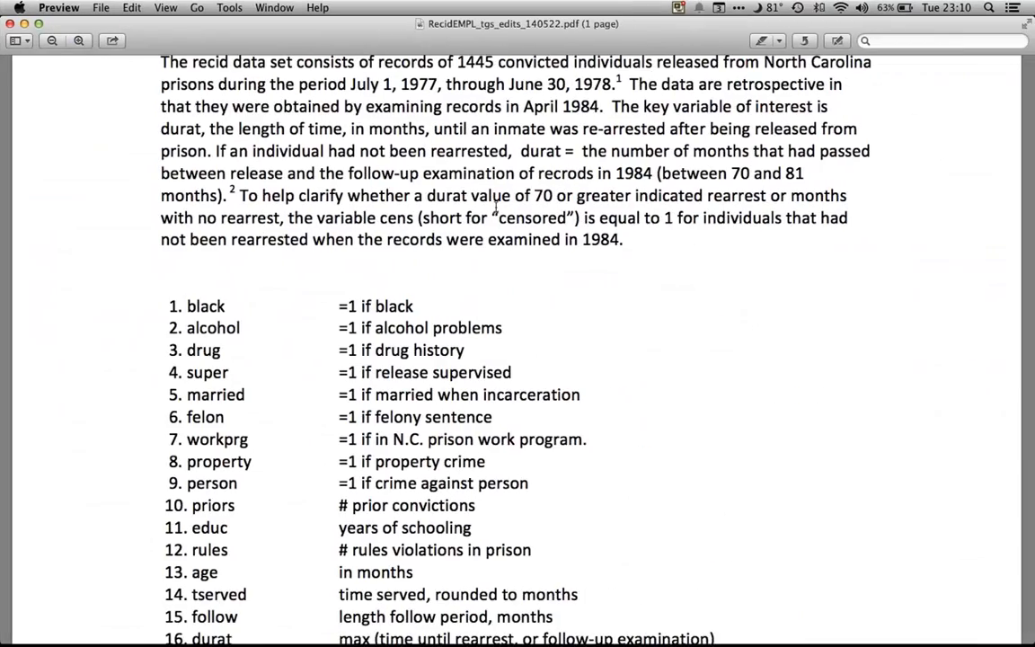
Read the recid.dta data dictionary's dataset description and its list of variable definitions
{"action": "scroll", "coordinate": [496, 207], "scroll_direction": "up", "scroll_amount": 10}
{"action": "scroll", "coordinate": [497, 207], "scroll_direction": "down", "scroll_amount": 5}
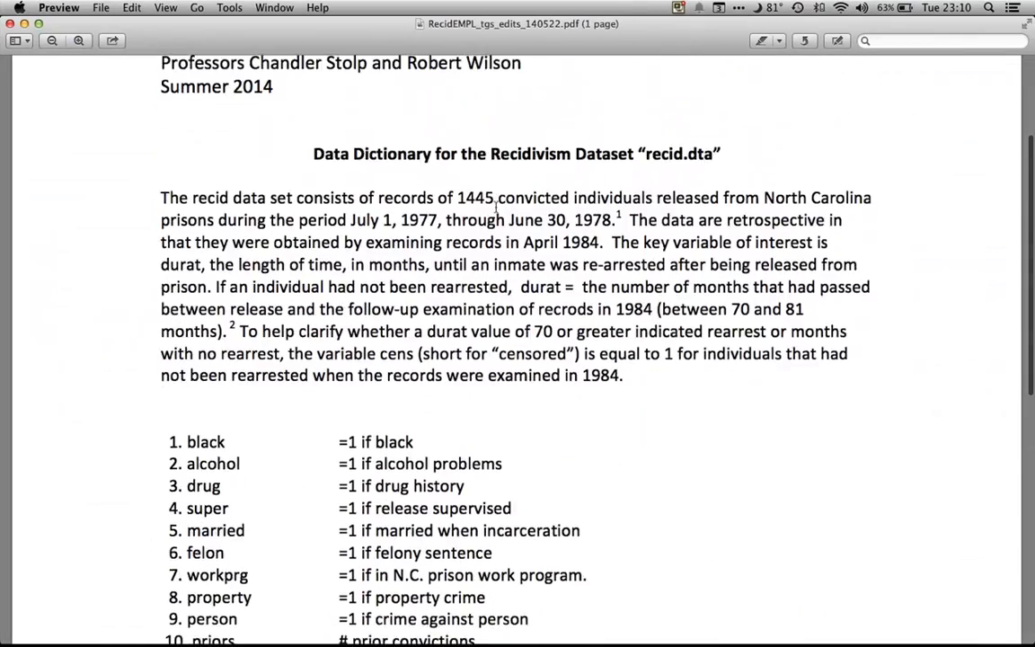
{"action": "scroll", "coordinate": [497, 206], "scroll_direction": "down", "scroll_amount": 5}
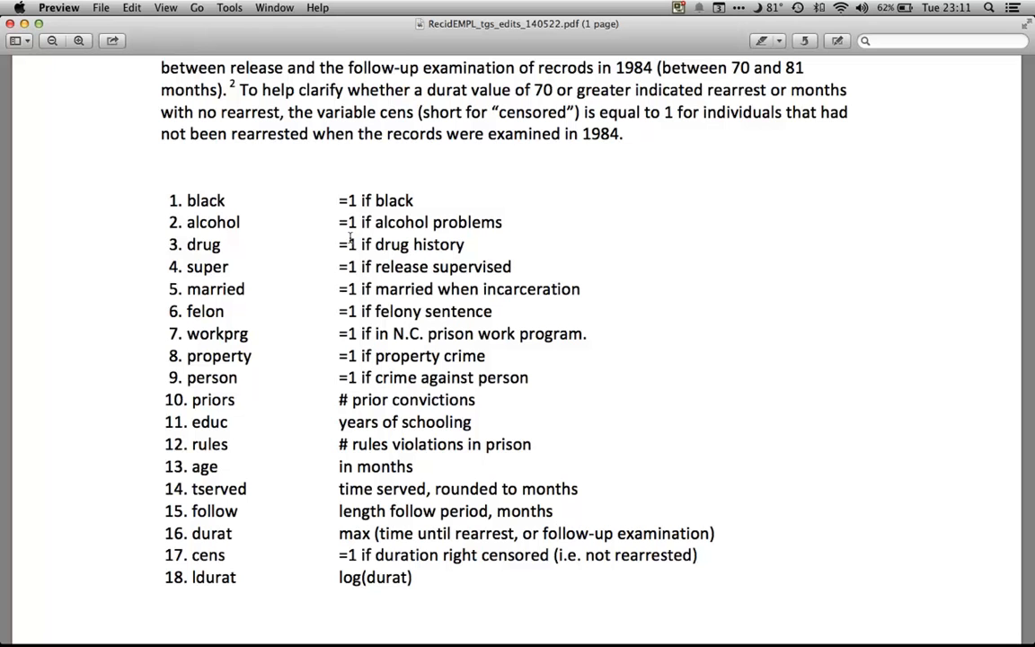
Switch to Stata, examine observation 1 and its felon, alcohol and drugs values in the data browser, and close the browser
{"action": "key", "text": "super+Tab"}
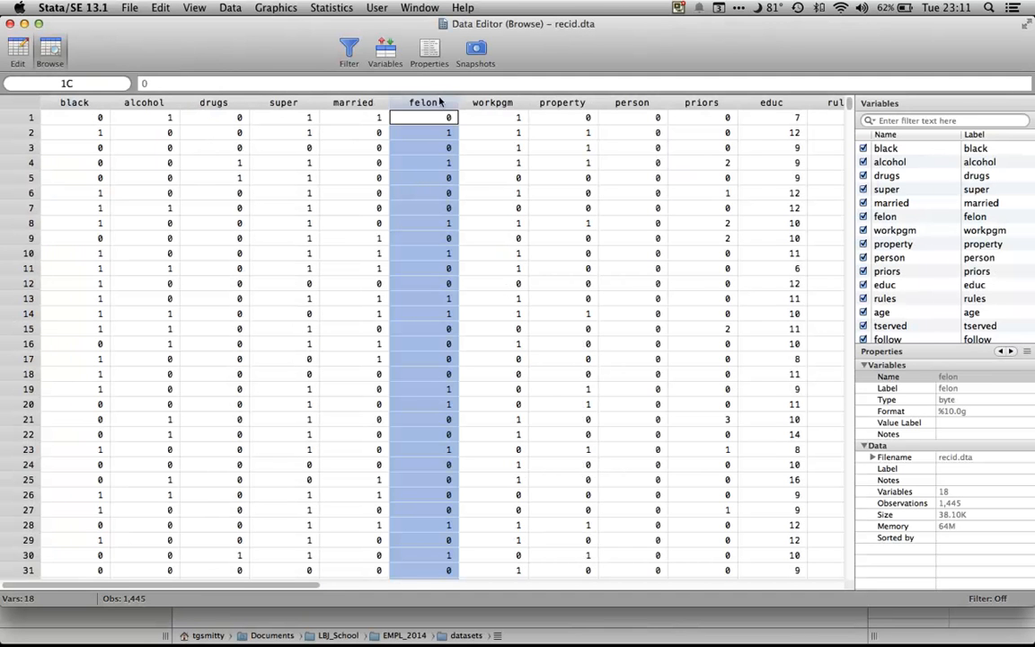
{"action": "left_click", "coordinate": [28, 118]}
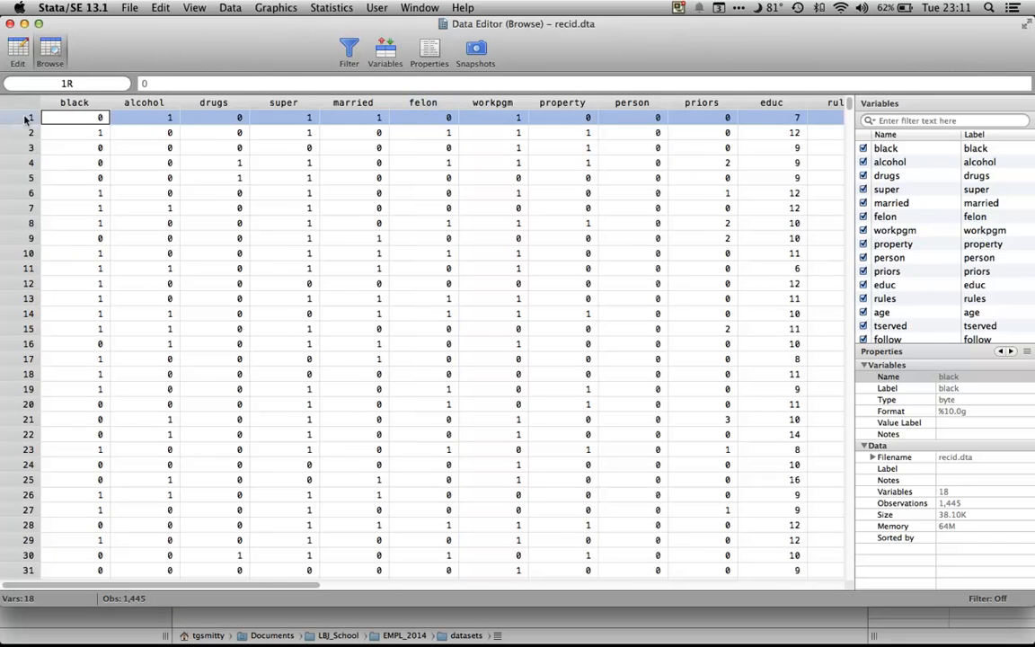
{"action": "left_click", "coordinate": [445, 117]}
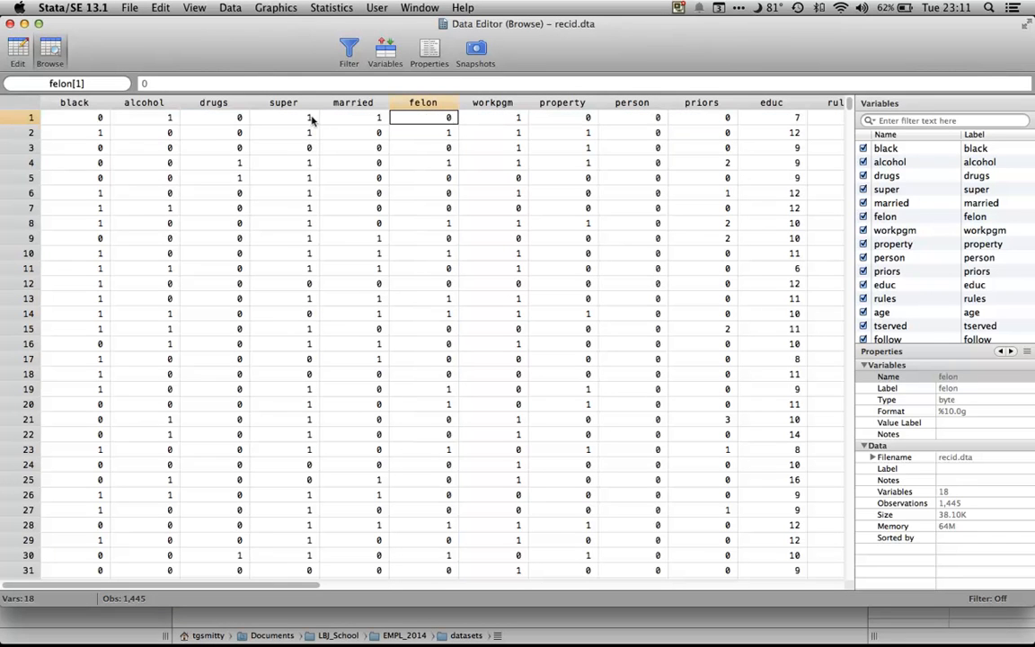
{"action": "left_click", "coordinate": [144, 114]}
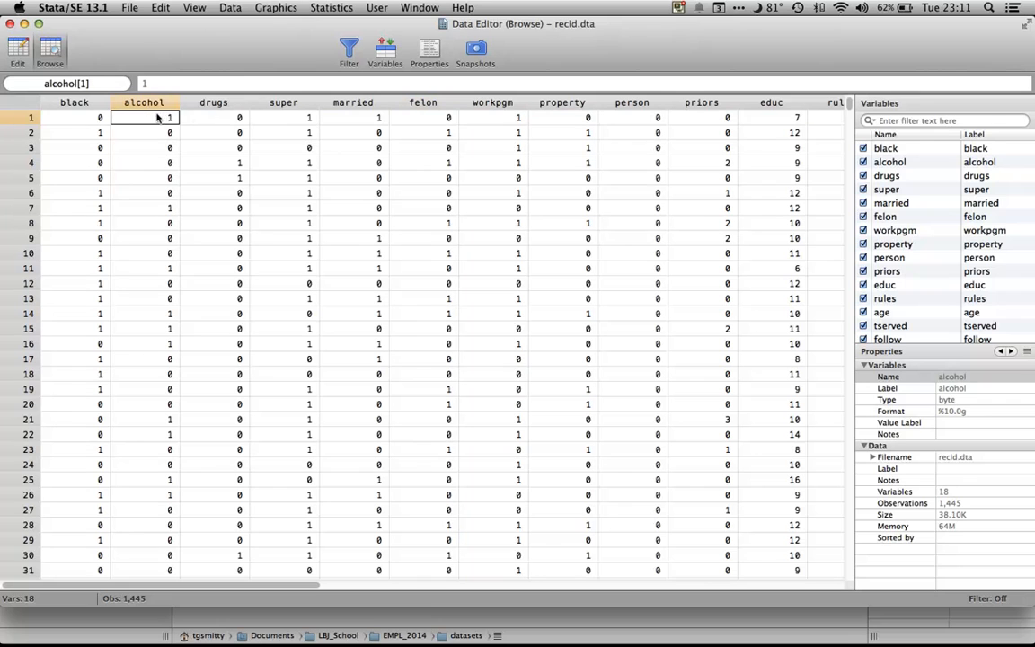
{"action": "left_click", "coordinate": [217, 112]}
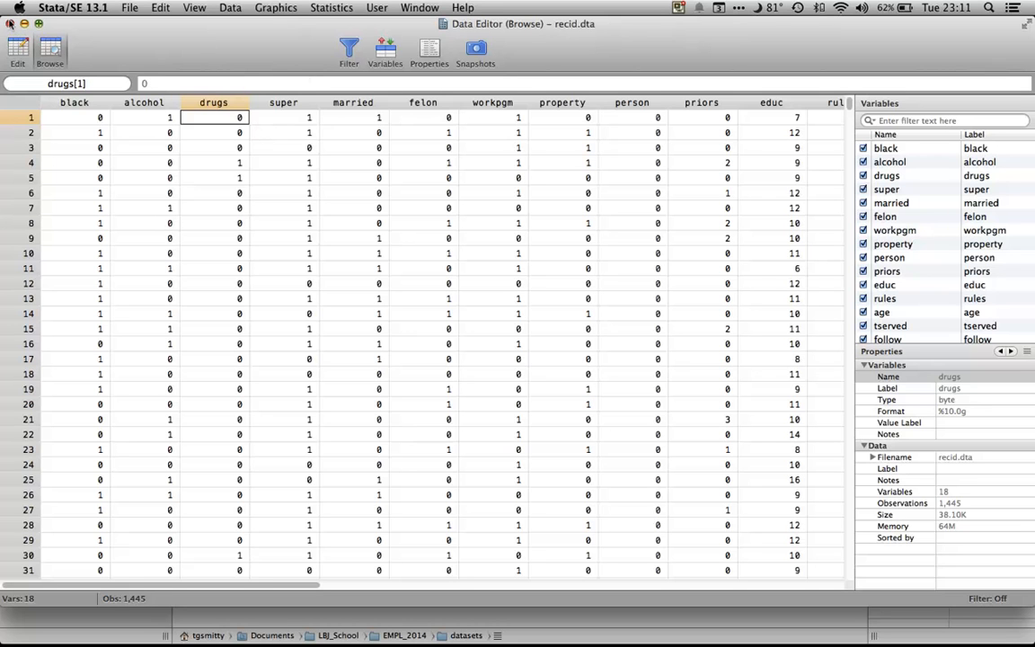
{"action": "scroll", "coordinate": [279, 346], "scroll_direction": "down", "scroll_amount": 5}
{"action": "scroll", "coordinate": [278, 346], "scroll_direction": "up", "scroll_amount": 5}
{"action": "left_click", "coordinate": [10, 23]}
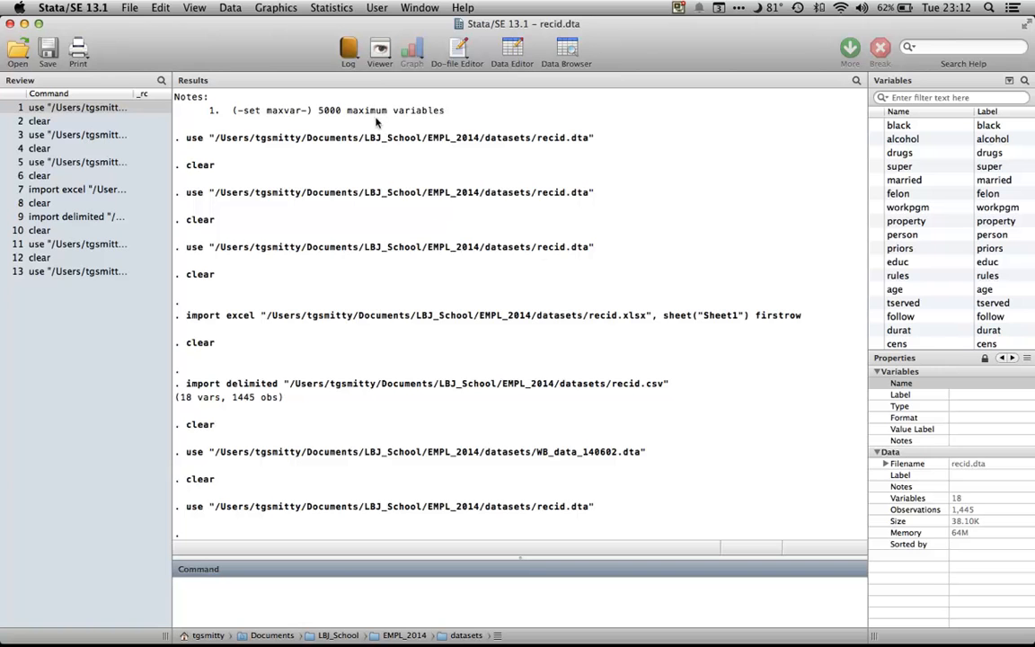
Estimate the mean of the variable black with the Means dialog
{"action": "left_click", "coordinate": [344, 9]}
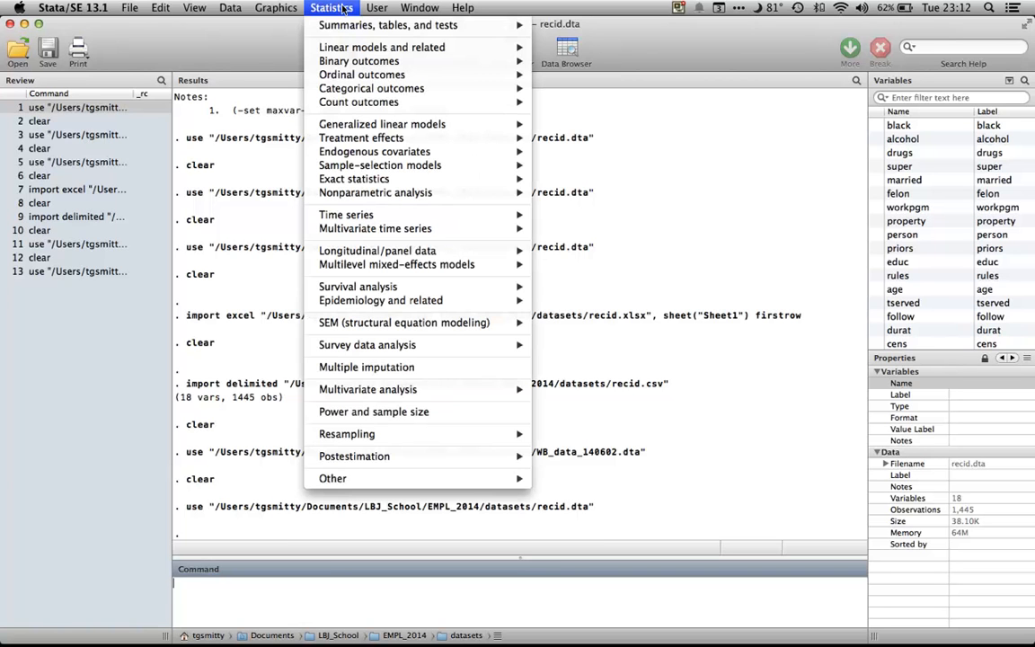
{"action": "mouse_move", "coordinate": [341, 20]}
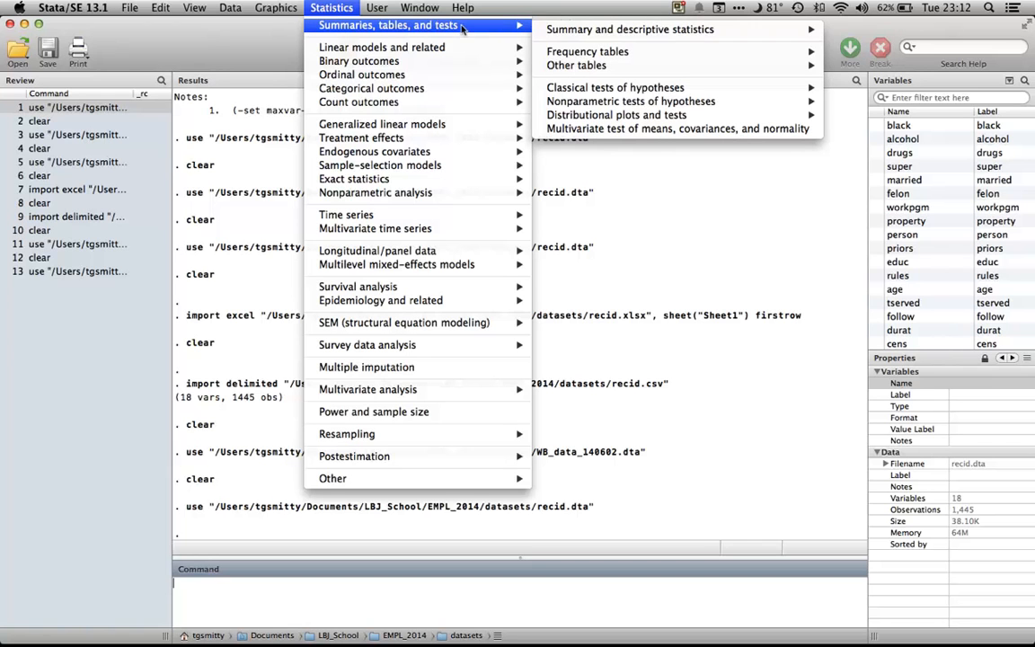
{"action": "mouse_move", "coordinate": [562, 33]}
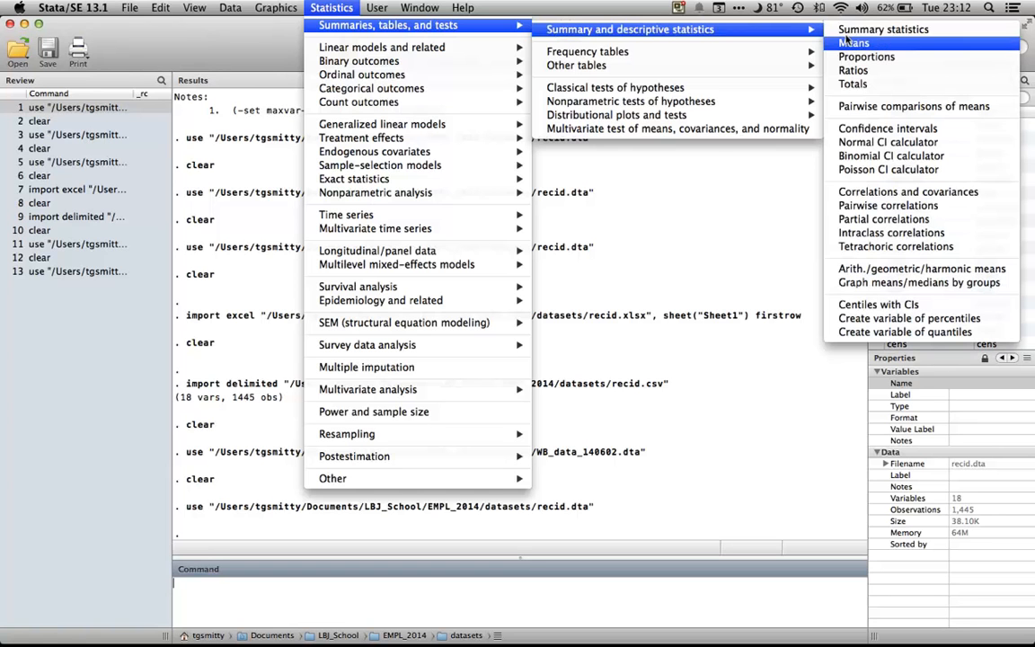
{"action": "left_click", "coordinate": [851, 43]}
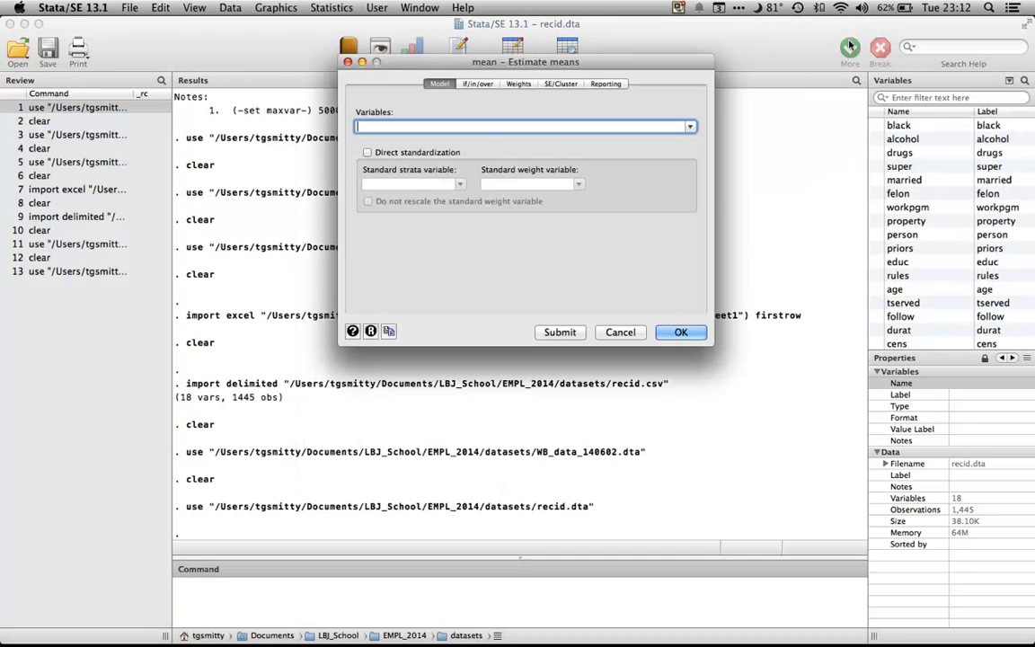
{"action": "left_click", "coordinate": [691, 126]}
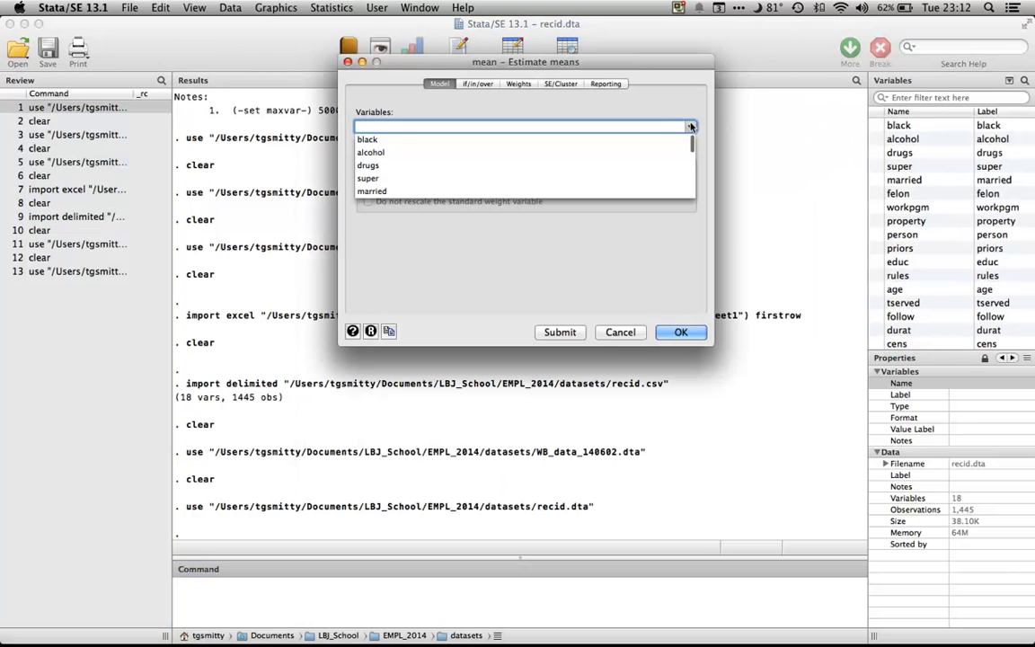
{"action": "left_click", "coordinate": [371, 139]}
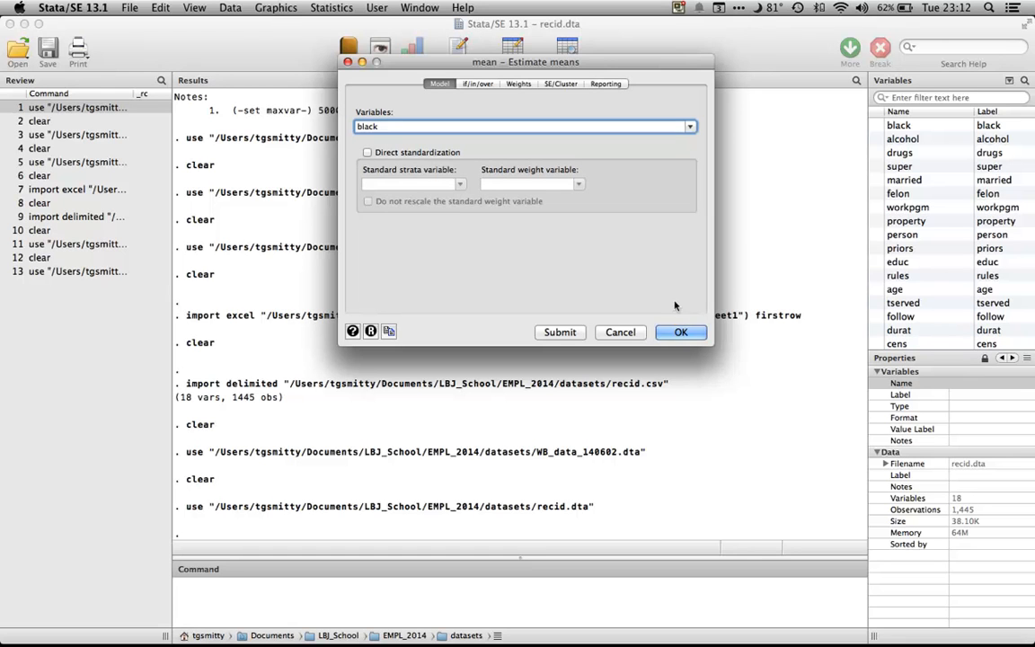
{"action": "left_click", "coordinate": [678, 332]}
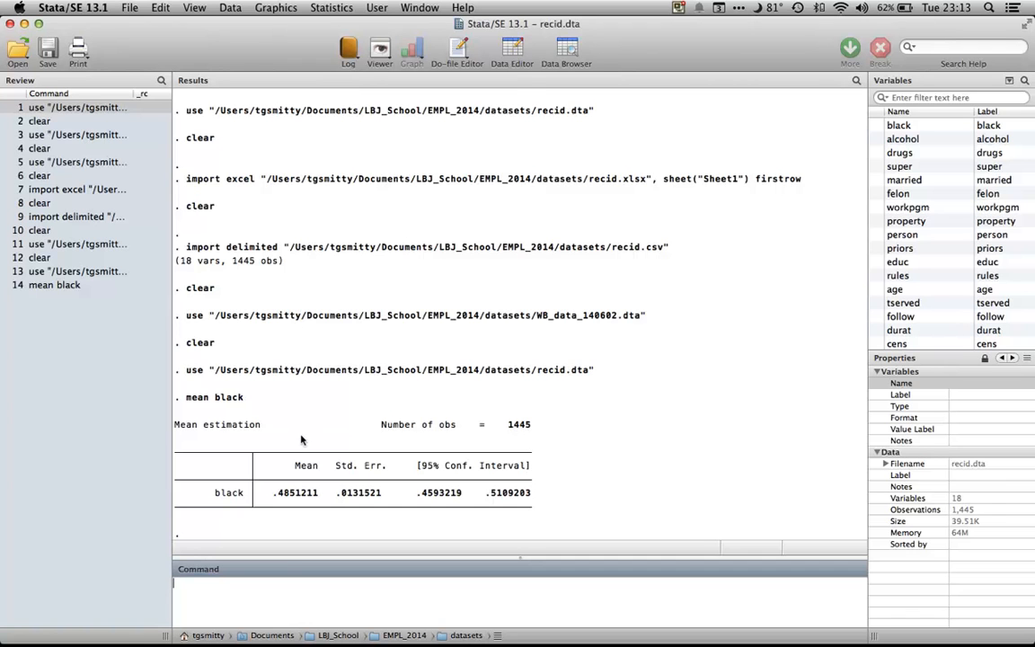
Run Summary statistics for alcohol with the standard display, and highlight the logged summarize alcohol command in the results
{"action": "left_click", "coordinate": [330, 8]}
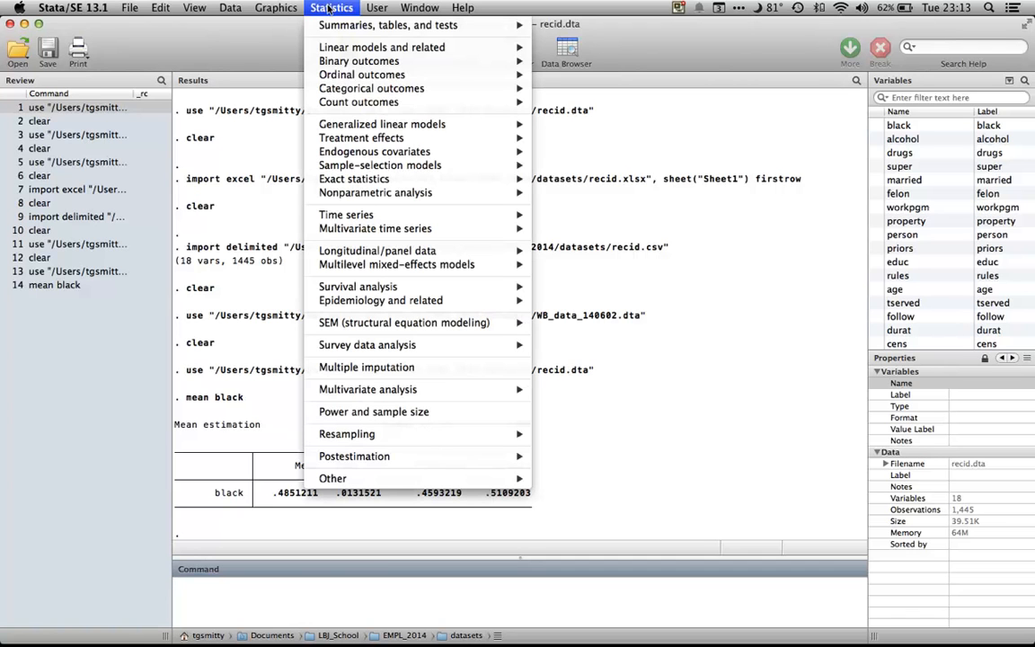
{"action": "mouse_move", "coordinate": [329, 23]}
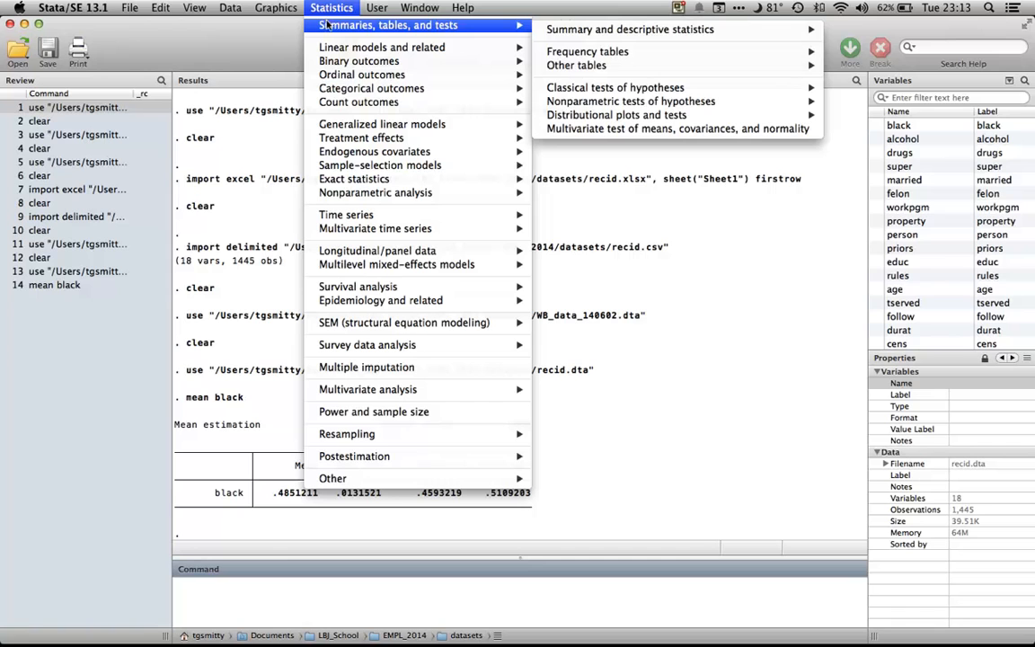
{"action": "mouse_move", "coordinate": [573, 32]}
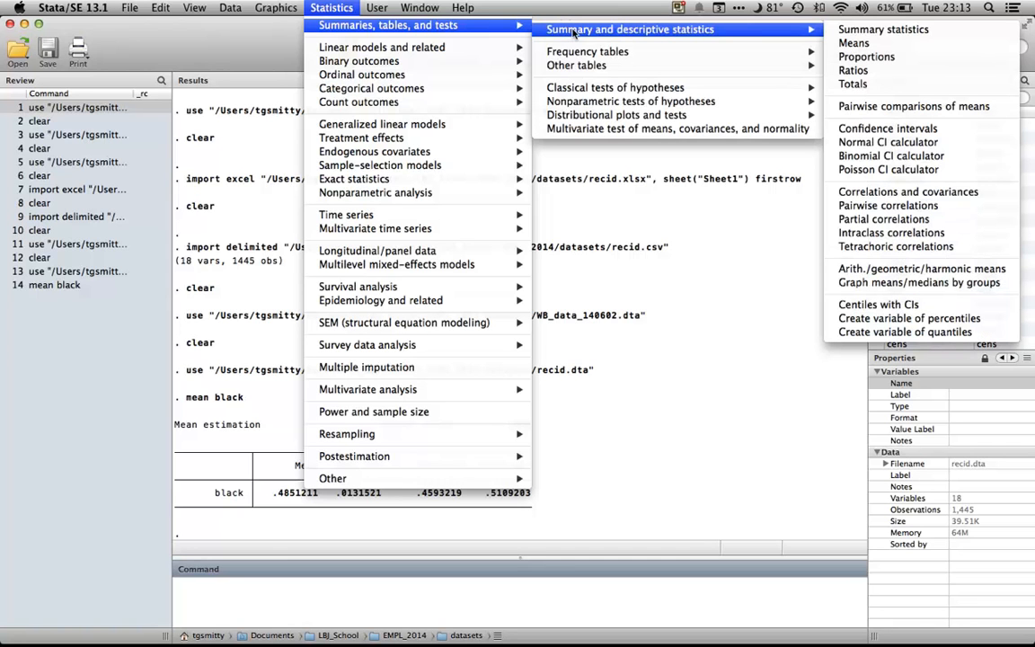
{"action": "left_click", "coordinate": [856, 31]}
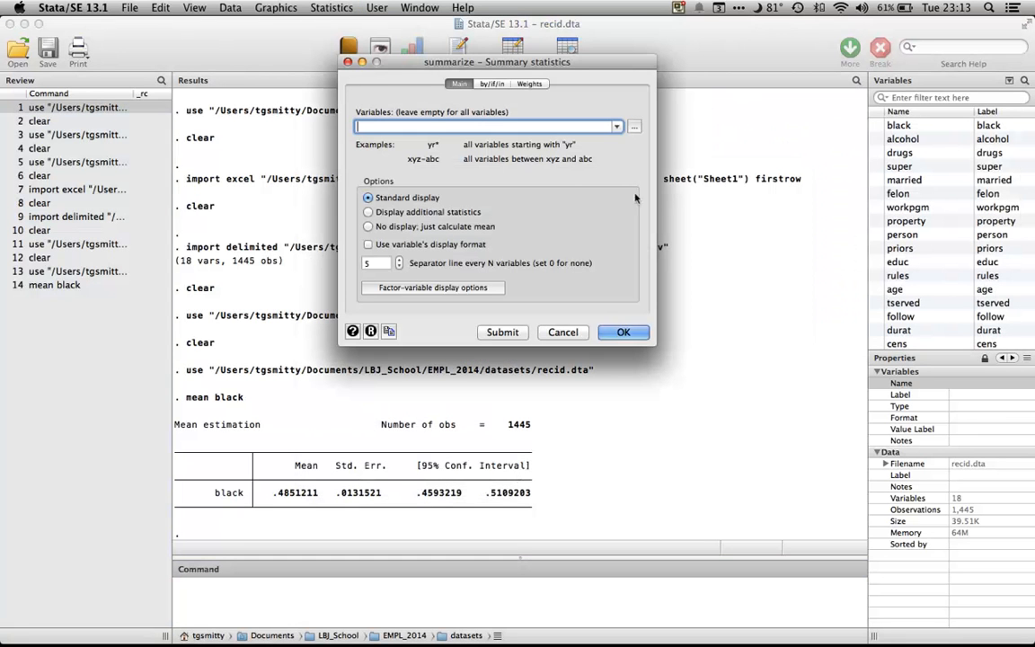
{"action": "left_click", "coordinate": [615, 126]}
{"action": "left_click", "coordinate": [616, 127]}
{"action": "left_click", "coordinate": [616, 127]}
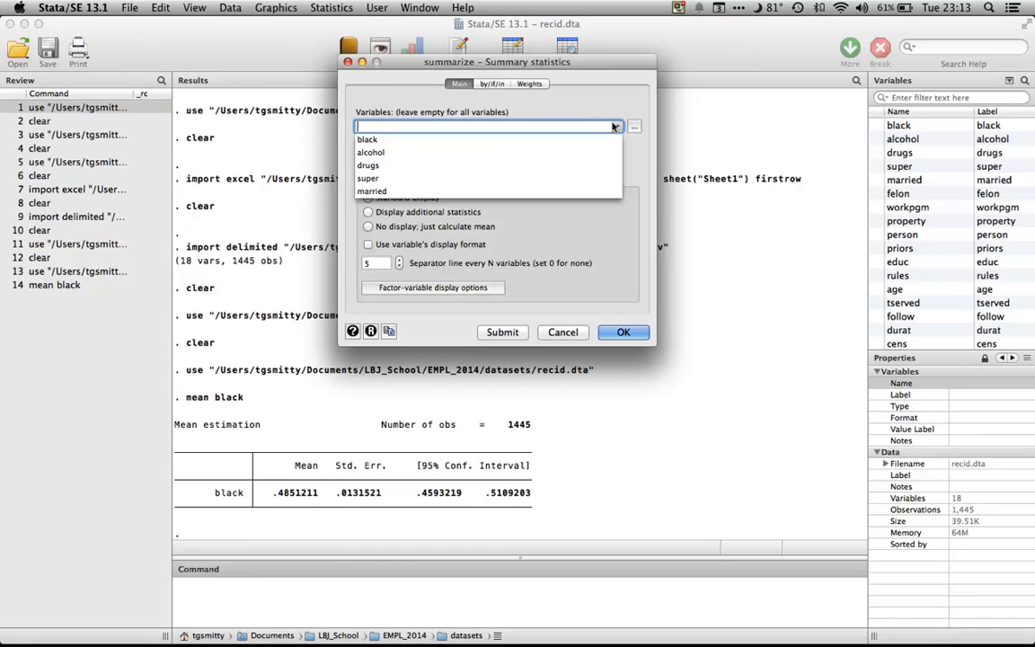
{"action": "left_click", "coordinate": [365, 153]}
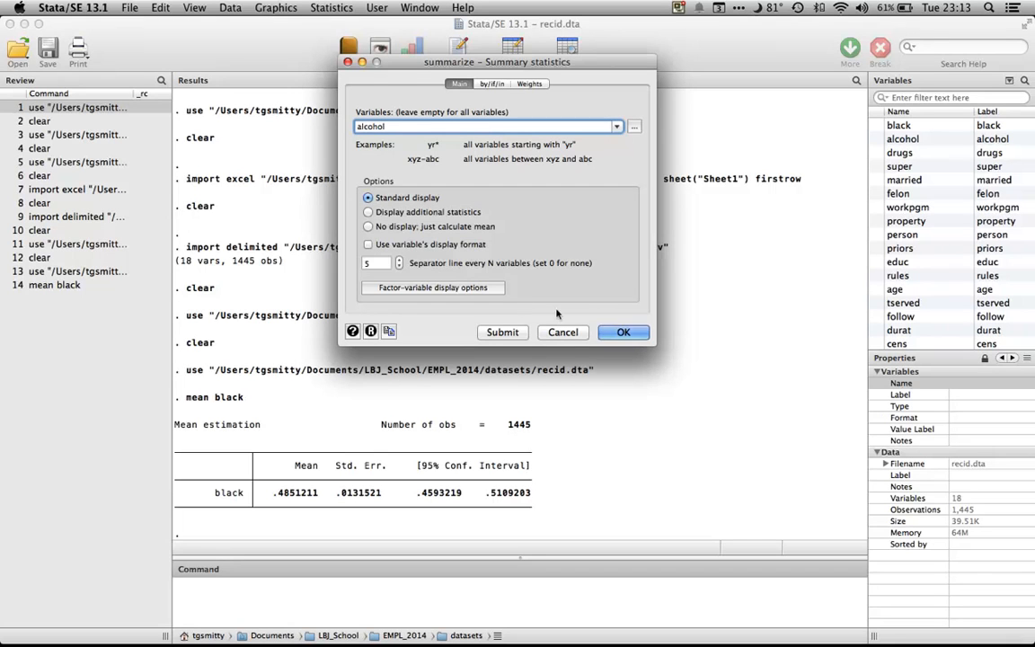
{"action": "left_click", "coordinate": [624, 333]}
{"action": "left_click", "coordinate": [503, 333]}
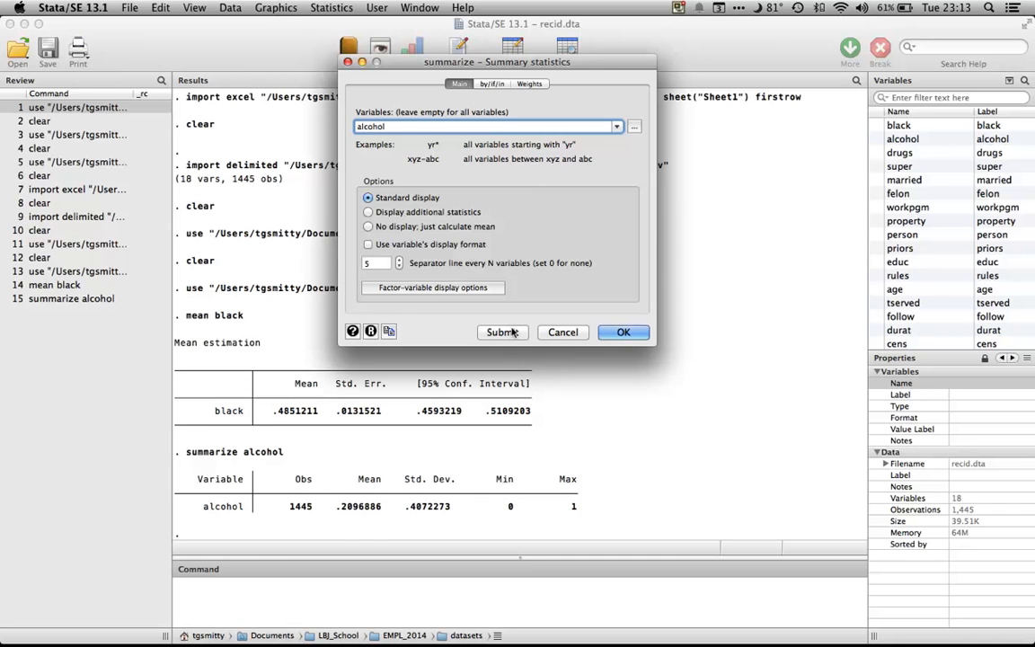
{"action": "left_click_drag", "start_coordinate": [176, 452], "coordinate": [284, 453]}
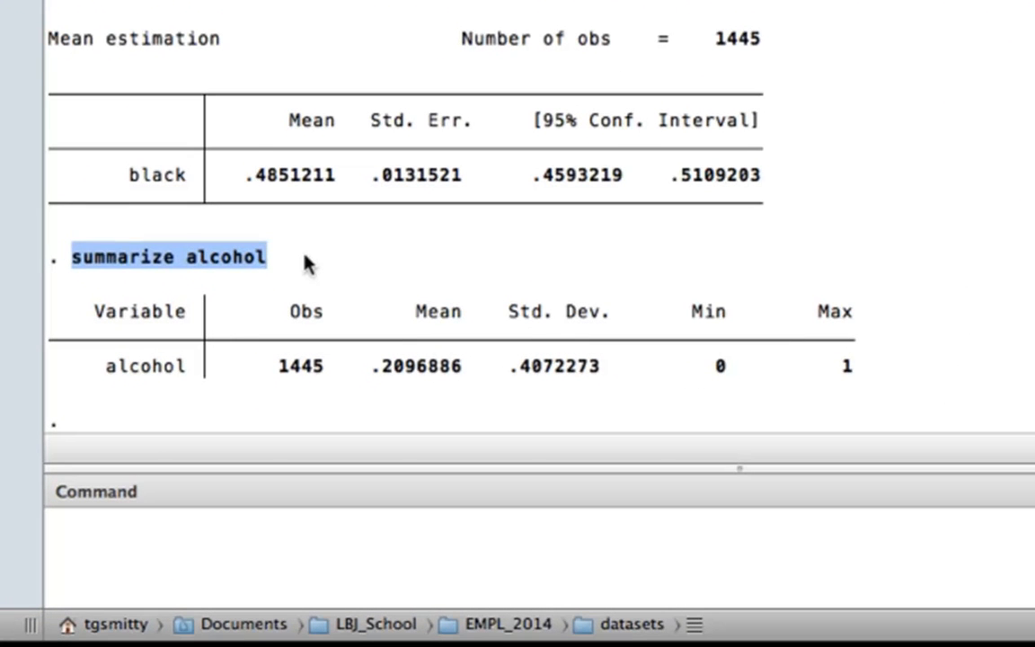
{"action": "left_click", "coordinate": [306, 263]}
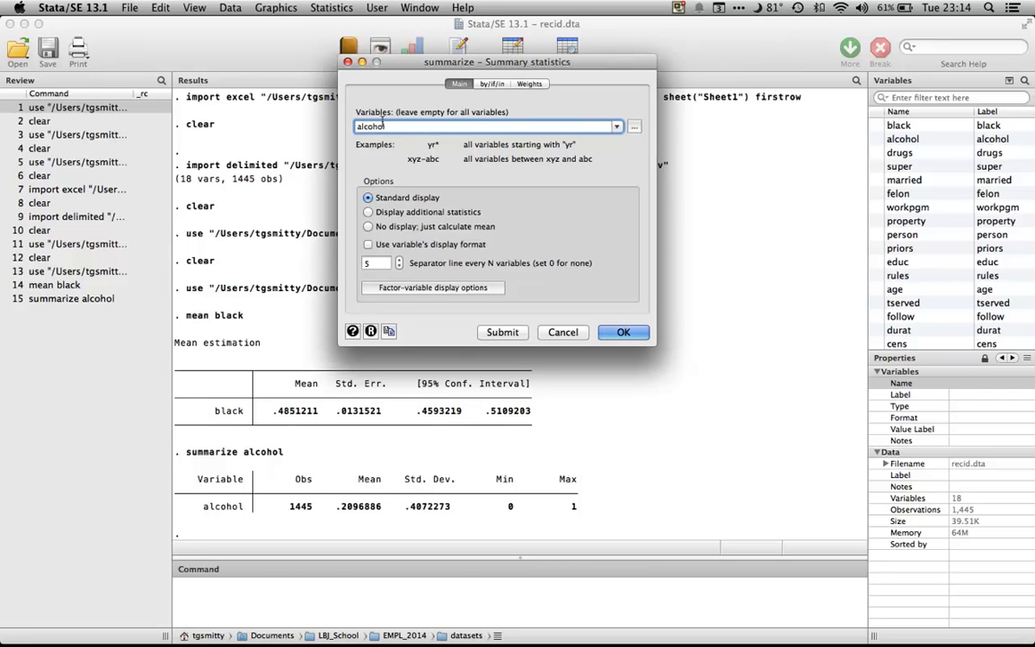
Add drugs, super and married to alcohol in the Summary statistics dialog and run the summary for all four variables
{"action": "left_click", "coordinate": [616, 127]}
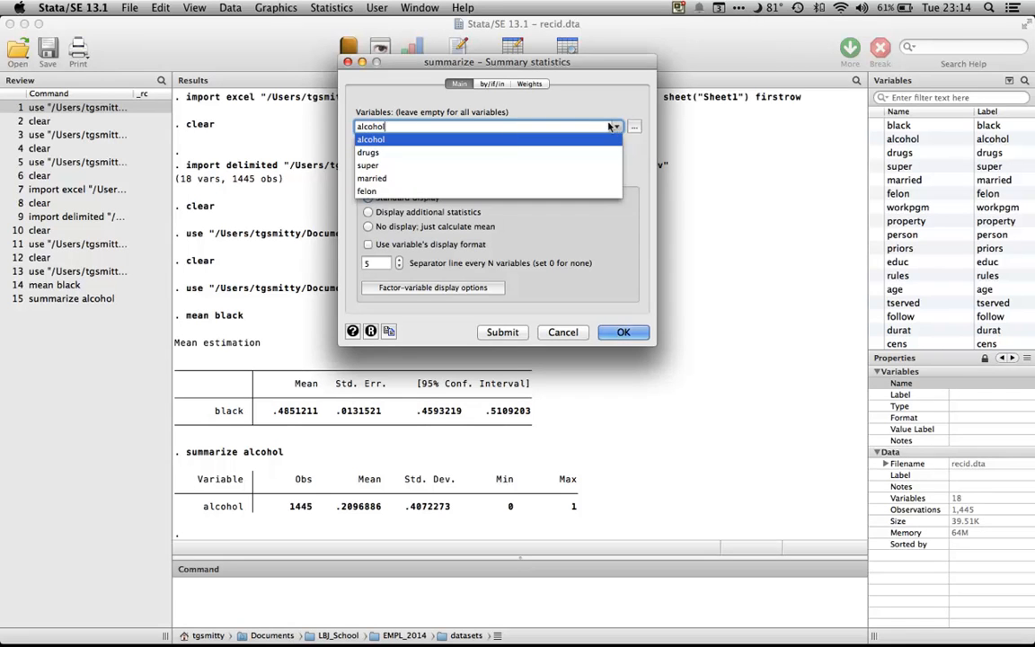
{"action": "left_click", "coordinate": [389, 152]}
{"action": "left_click", "coordinate": [616, 127]}
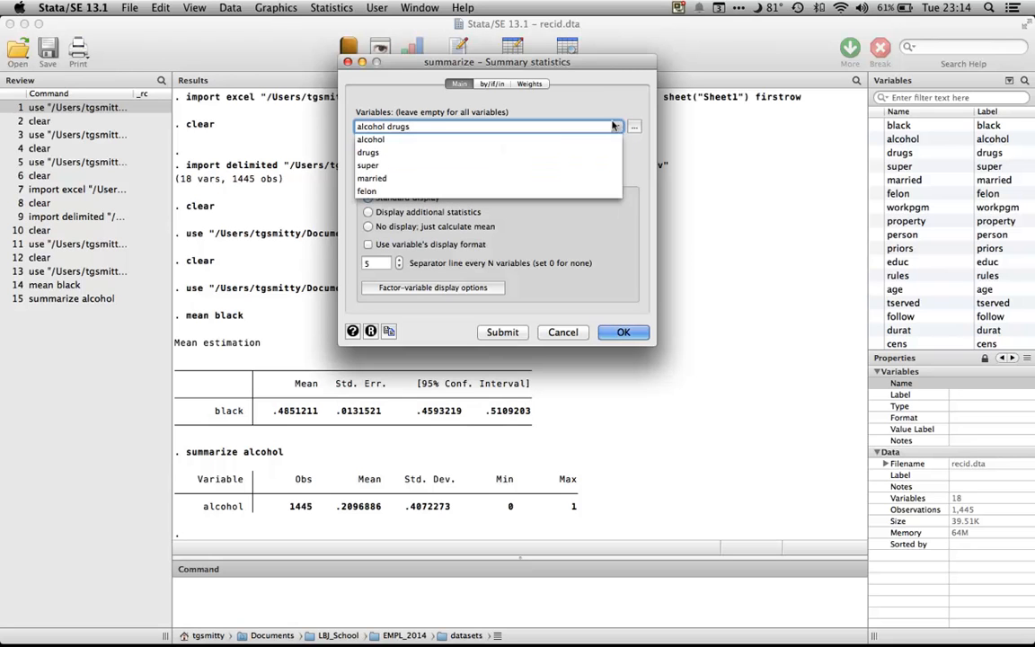
{"action": "left_click", "coordinate": [376, 164]}
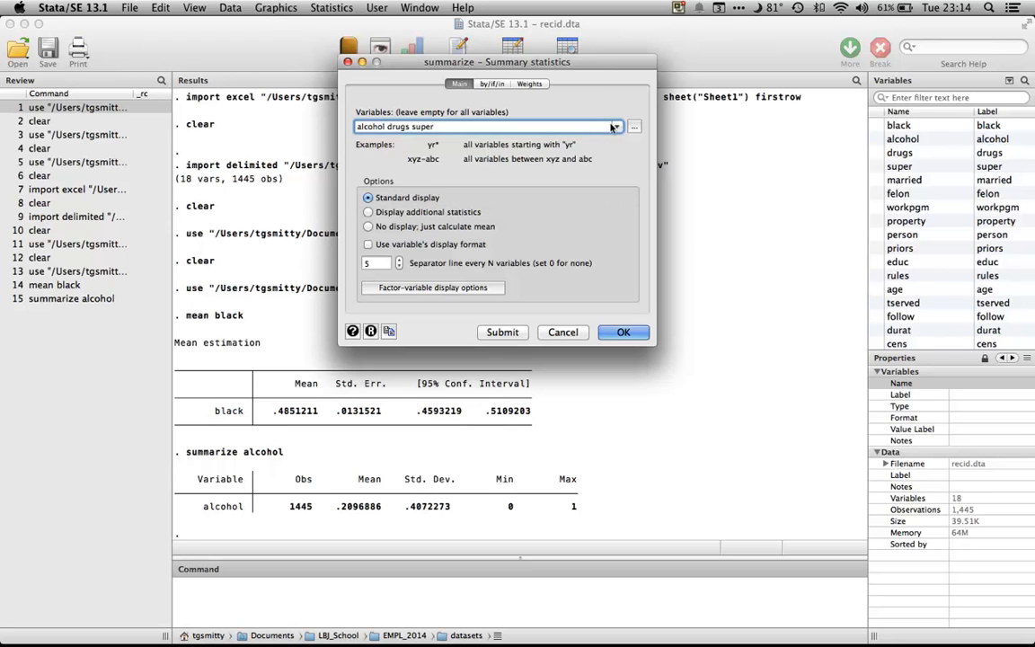
{"action": "left_click", "coordinate": [616, 127]}
{"action": "left_click", "coordinate": [387, 177]}
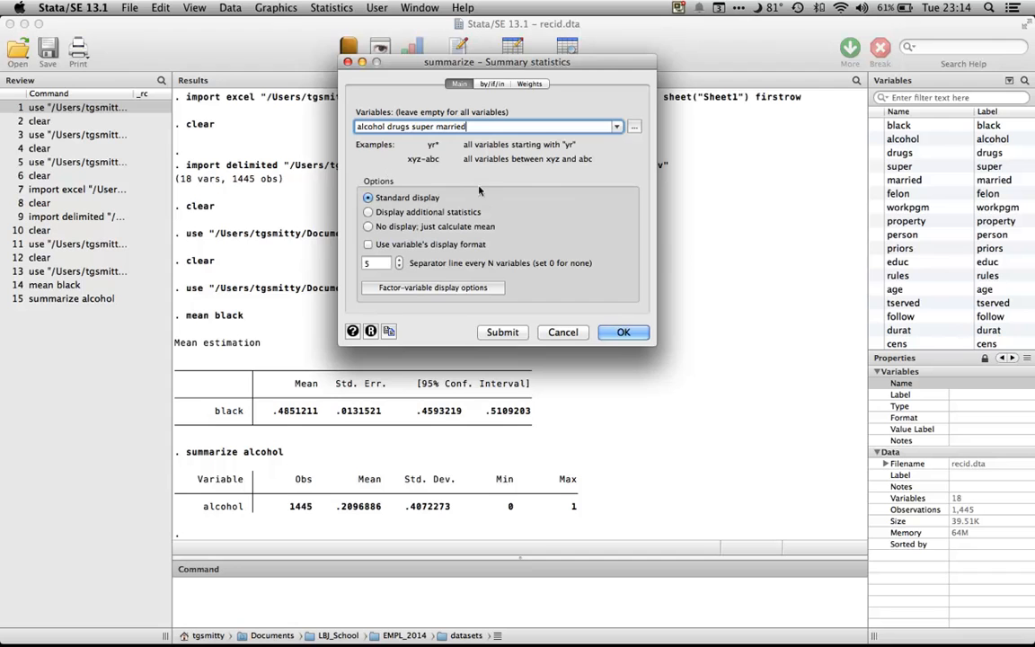
{"action": "left_click", "coordinate": [618, 331]}
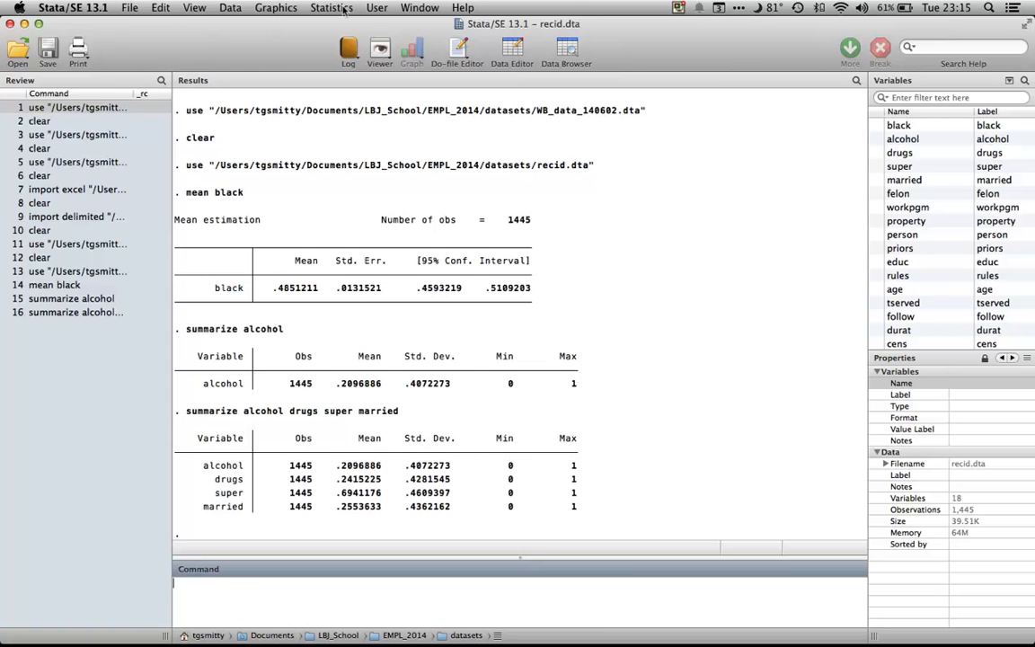
{"action": "left_click", "coordinate": [315, 9]}
{"action": "mouse_move", "coordinate": [344, 25]}
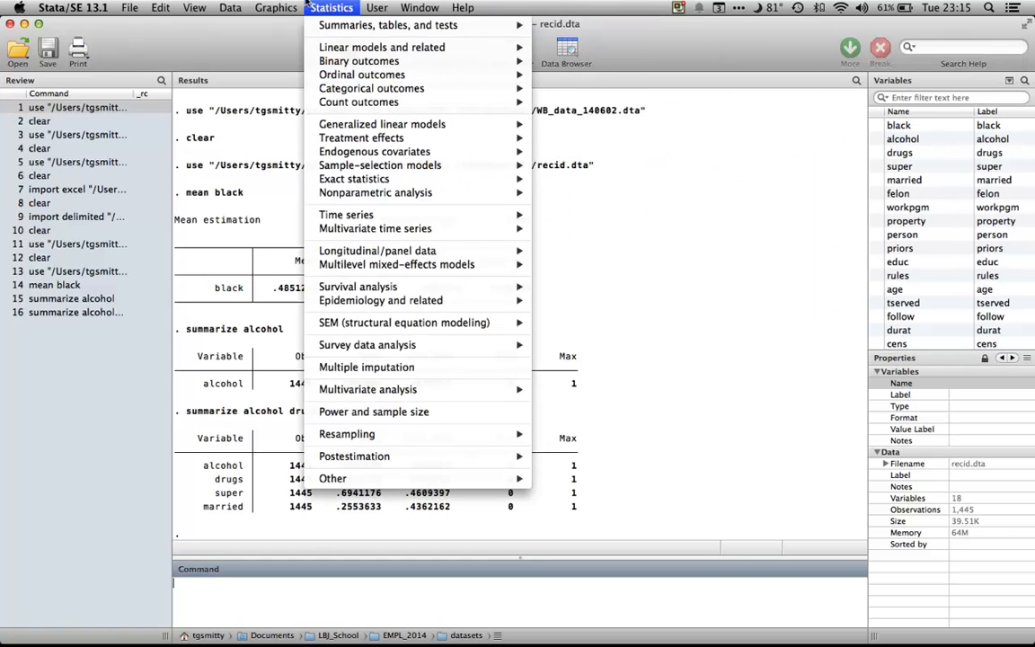
{"action": "left_click", "coordinate": [329, 8]}
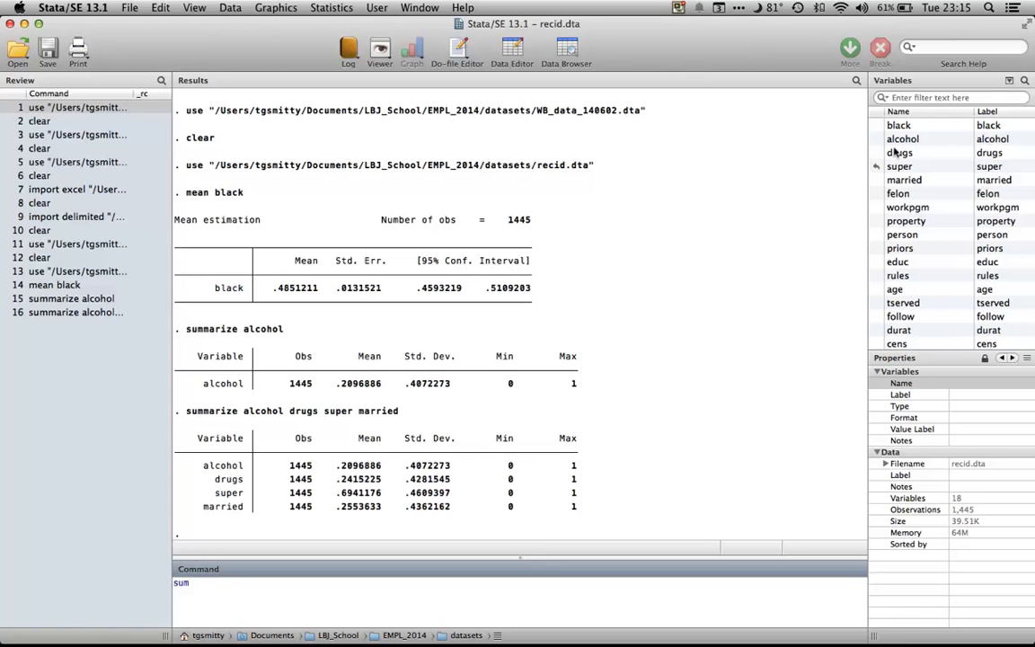
Extend the sum command with the variables black, alcohol, drugs, super and married
{"action": "mouse_move", "coordinate": [878, 236]}
{"action": "type", "text": "black"}
{"action": "mouse_move", "coordinate": [876, 141]}
{"action": "left_click", "coordinate": [876, 140]}
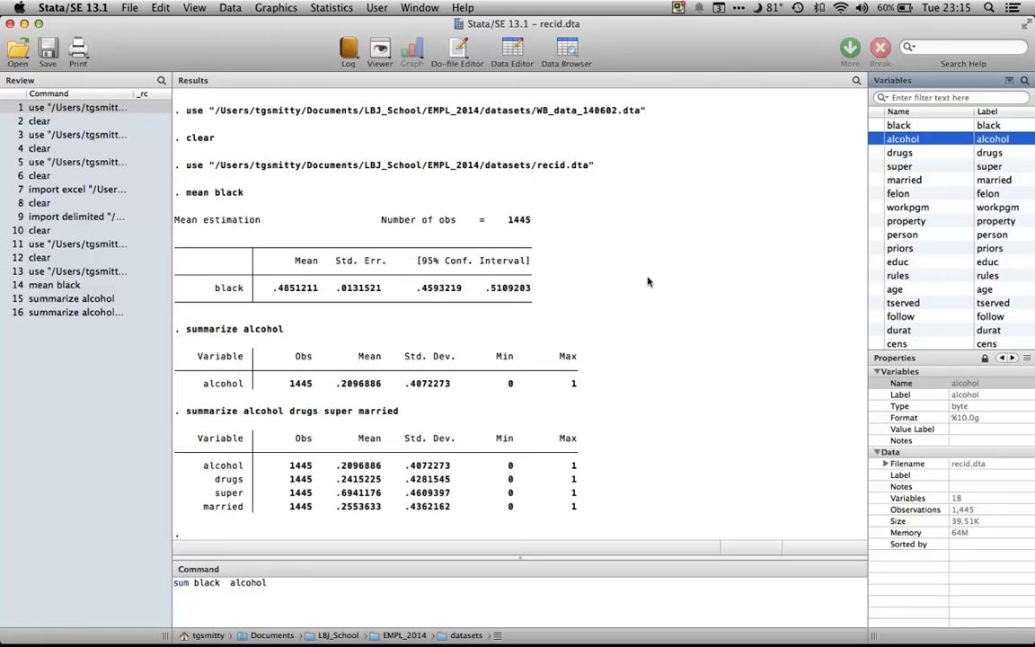
{"action": "left_click", "coordinate": [877, 152]}
{"action": "left_click", "coordinate": [875, 167]}
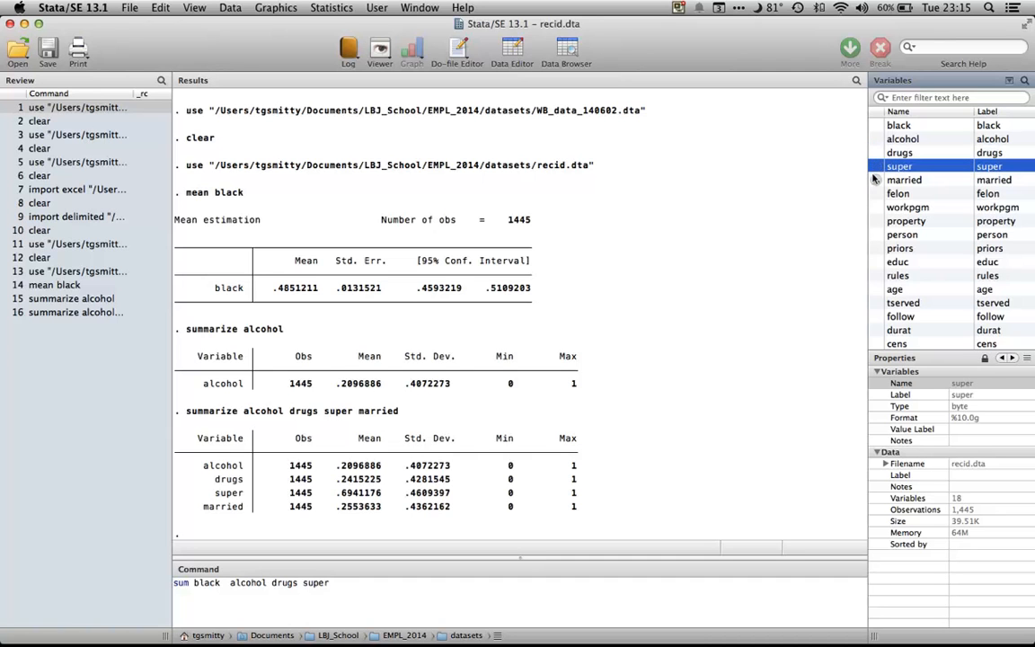
{"action": "left_click", "coordinate": [876, 180]}
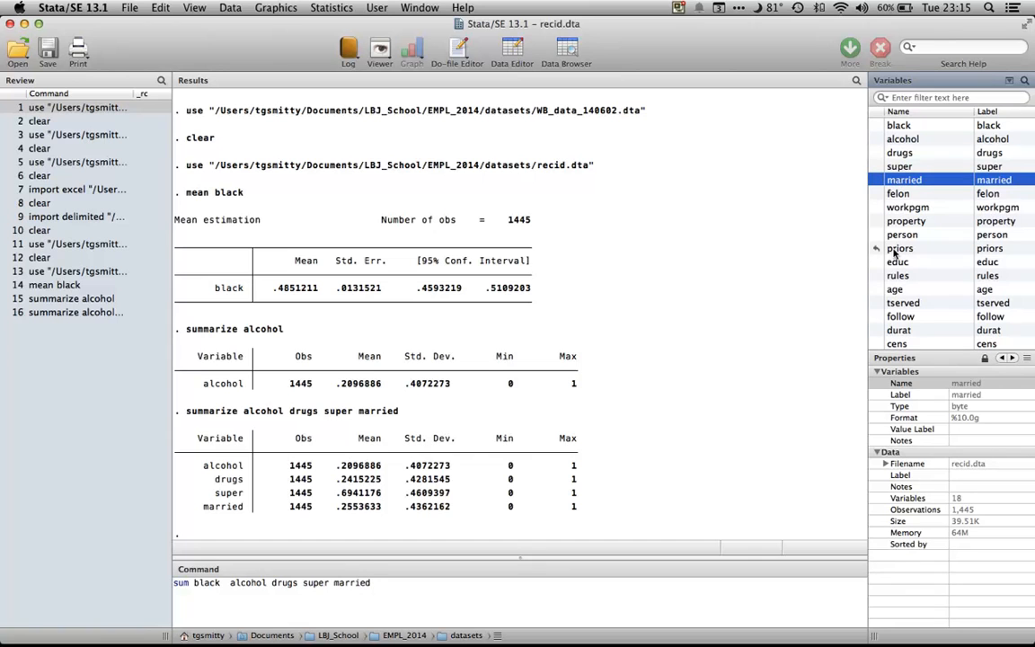
Add educ and age to the sum command and run it
{"action": "scroll", "coordinate": [896, 254], "scroll_direction": "down", "scroll_amount": 1}
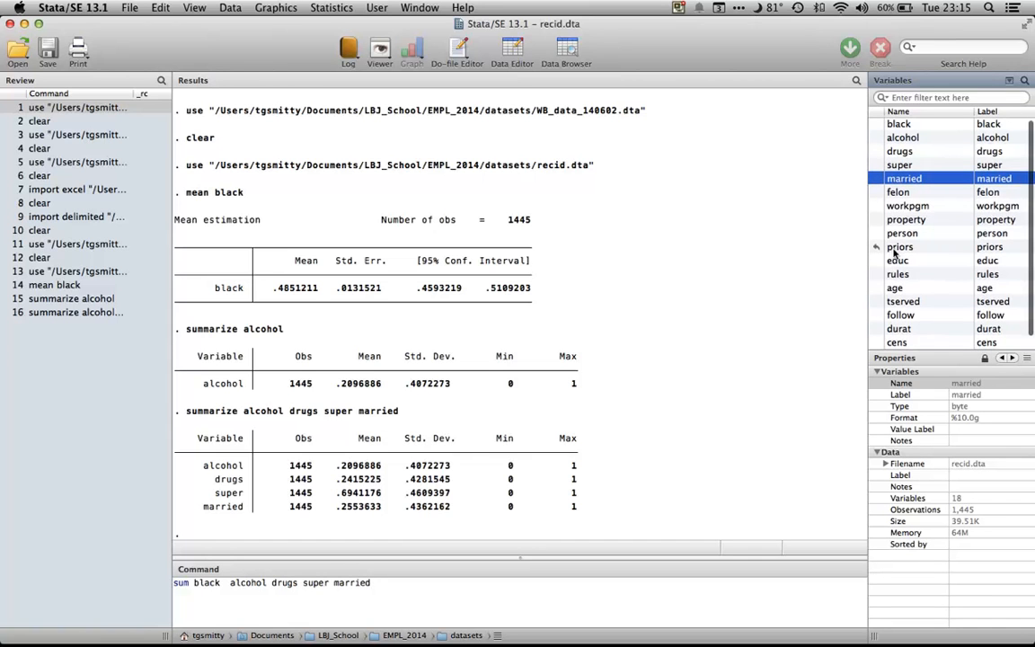
{"action": "scroll", "coordinate": [894, 253], "scroll_direction": "down", "scroll_amount": 1}
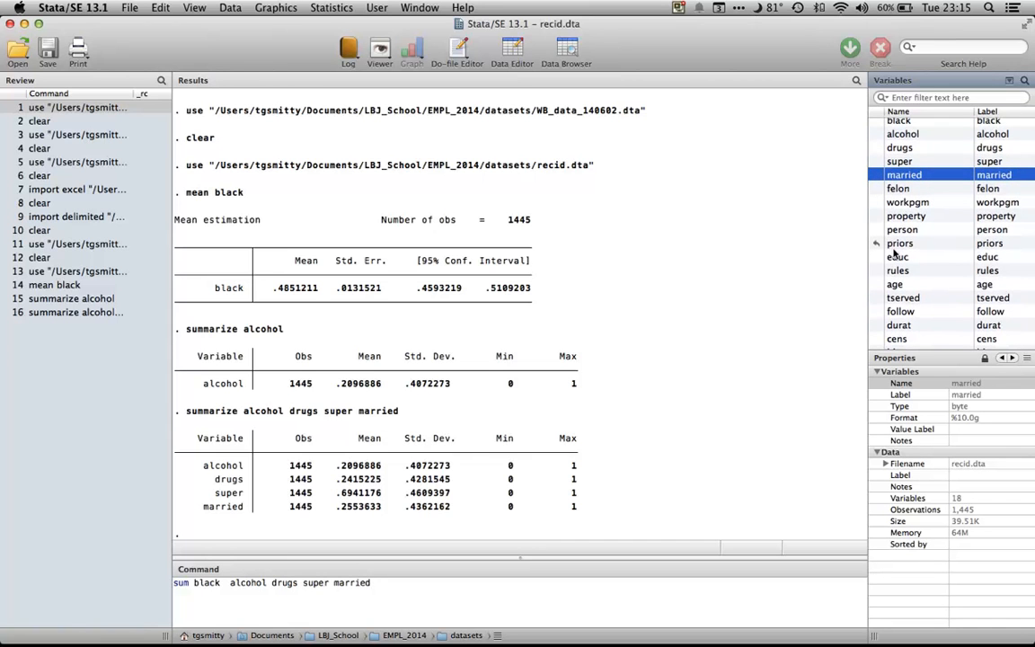
{"action": "left_click", "coordinate": [876, 257]}
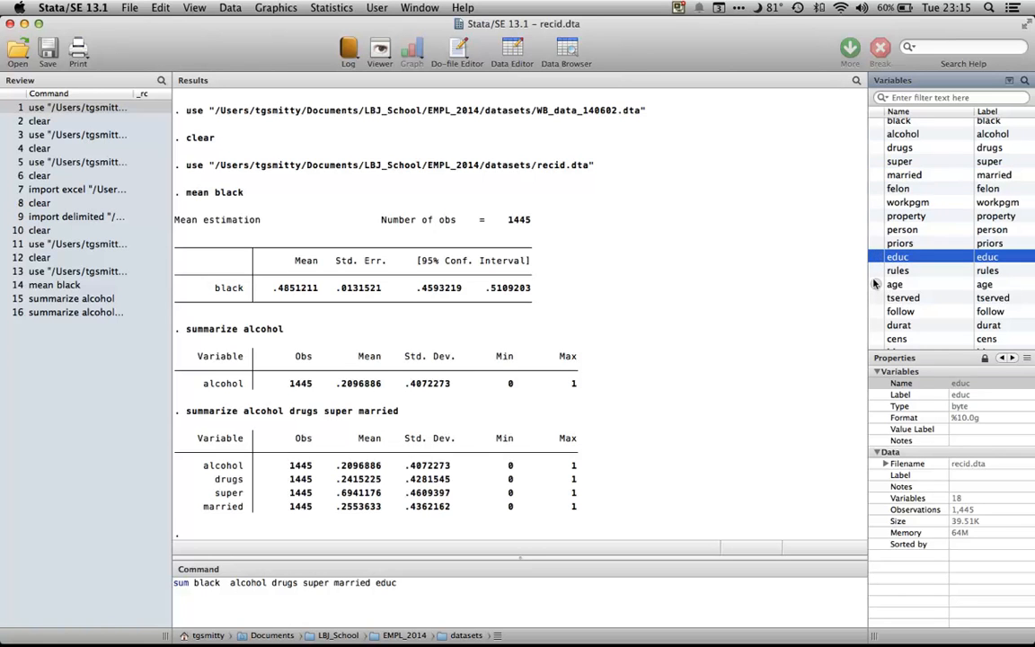
{"action": "left_click", "coordinate": [877, 284]}
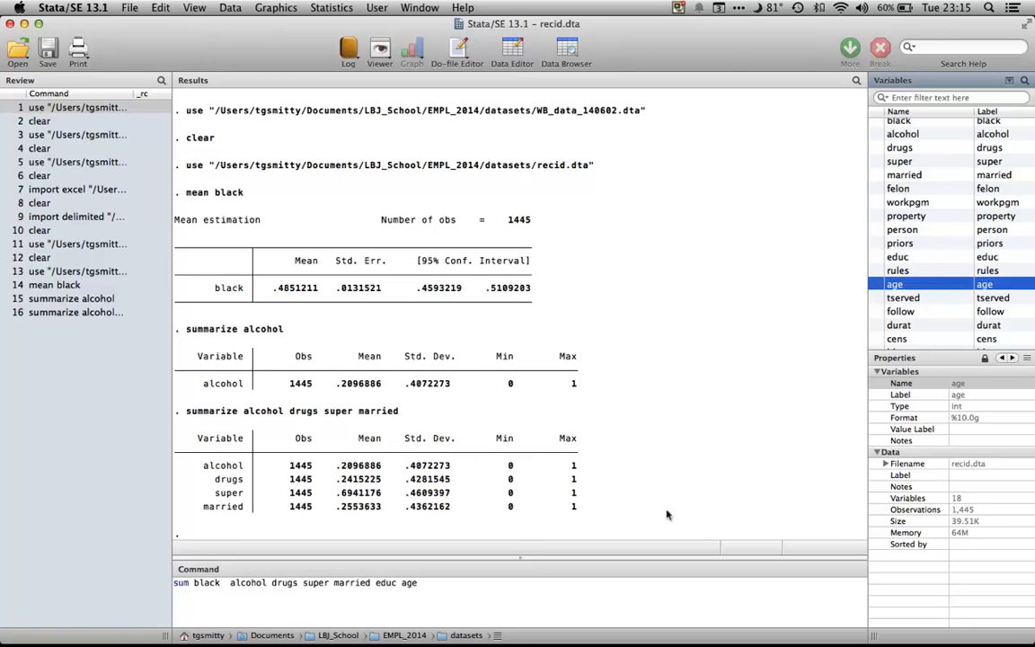
{"action": "left_click", "coordinate": [509, 596]}
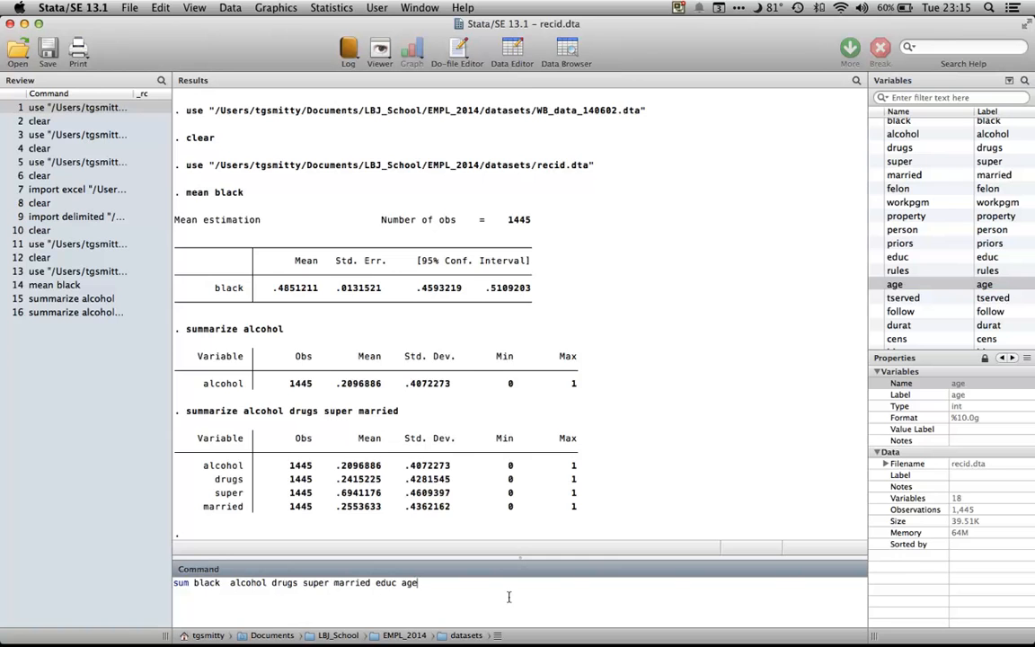
{"action": "key", "text": "Return"}
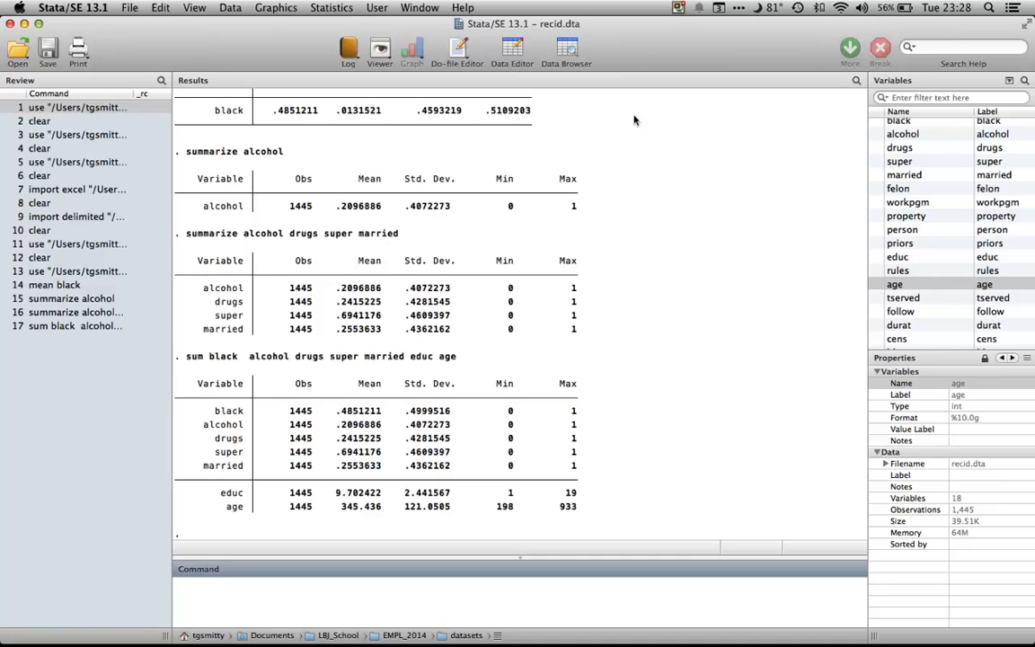
Produce a one-way frequency table of the variable married with the One-way table dialog
{"action": "left_click", "coordinate": [341, 8]}
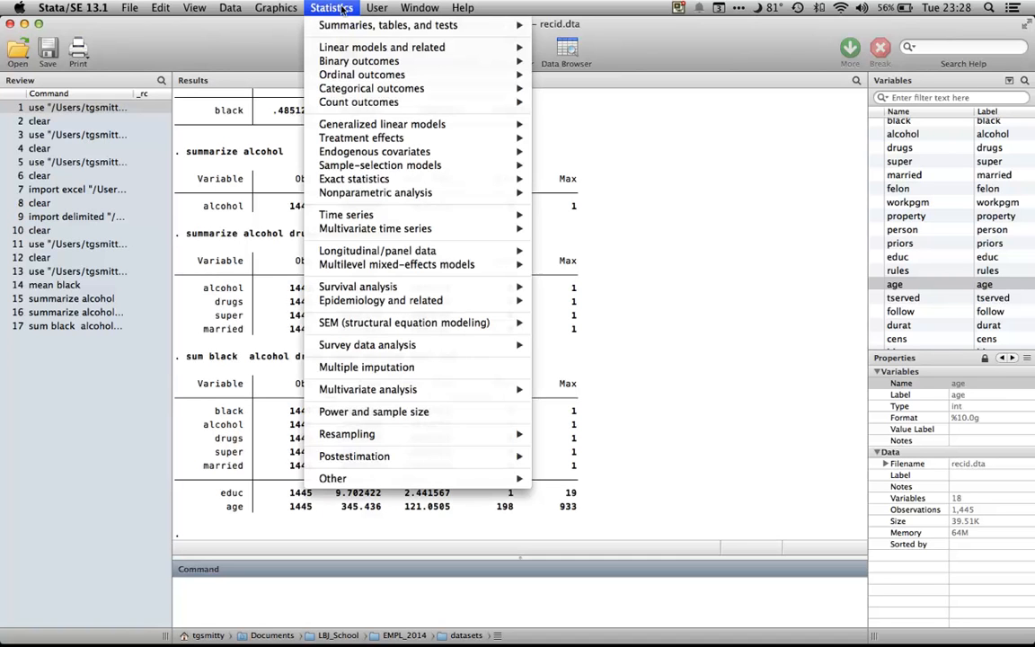
{"action": "mouse_move", "coordinate": [345, 26]}
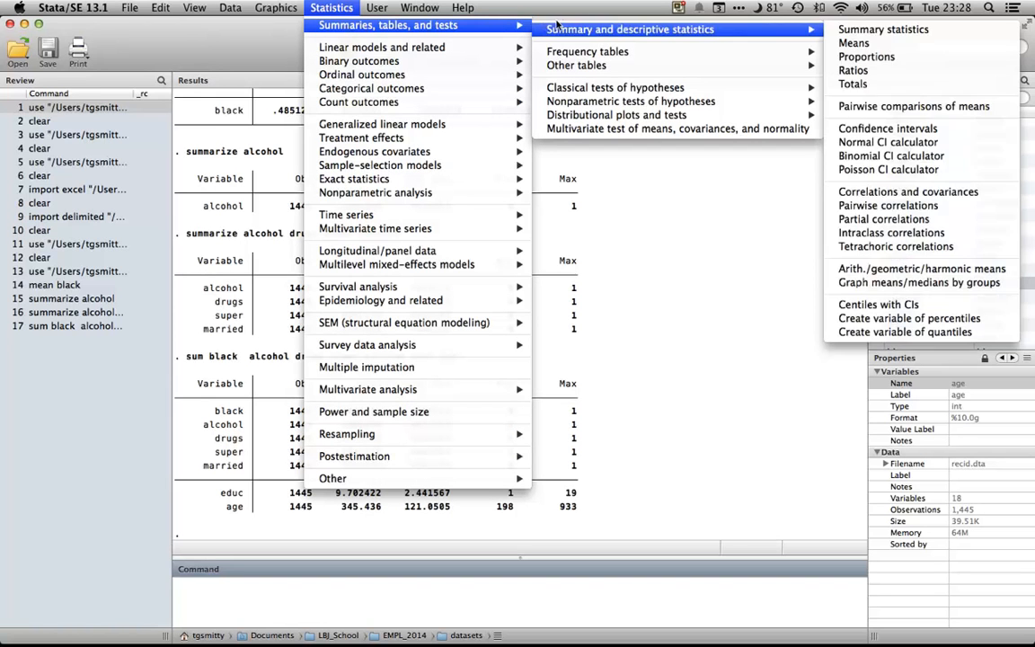
{"action": "mouse_move", "coordinate": [578, 50]}
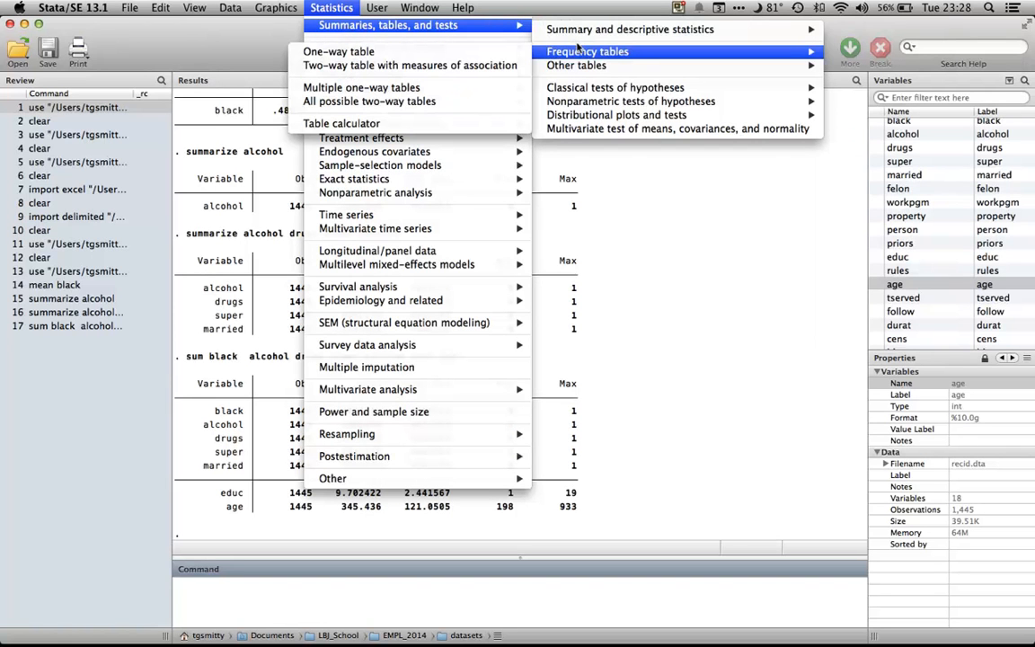
{"action": "left_click", "coordinate": [465, 51]}
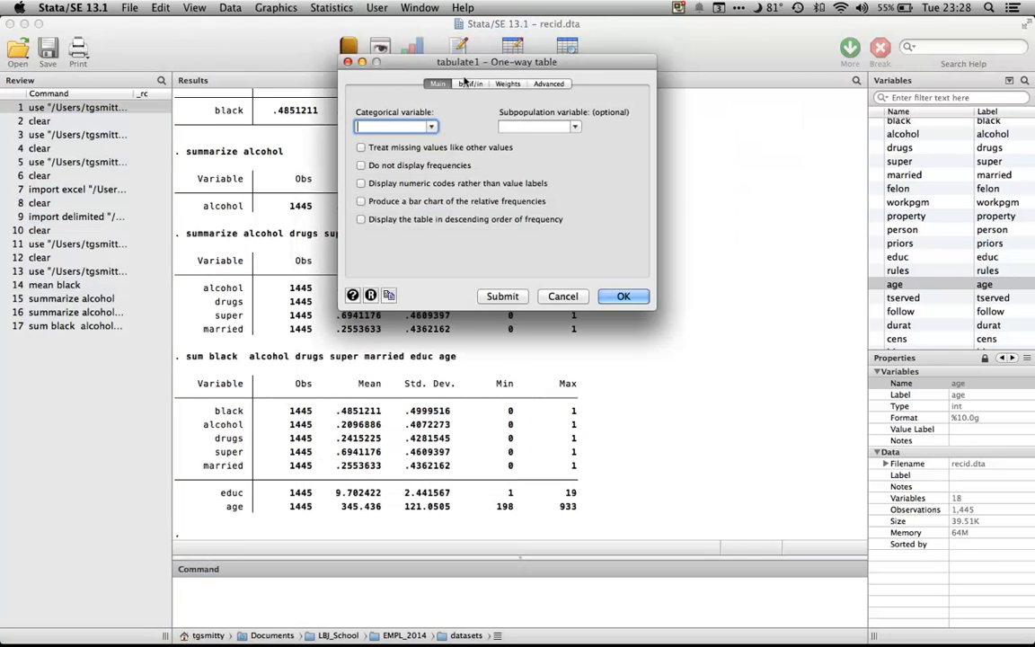
{"action": "left_click", "coordinate": [430, 127]}
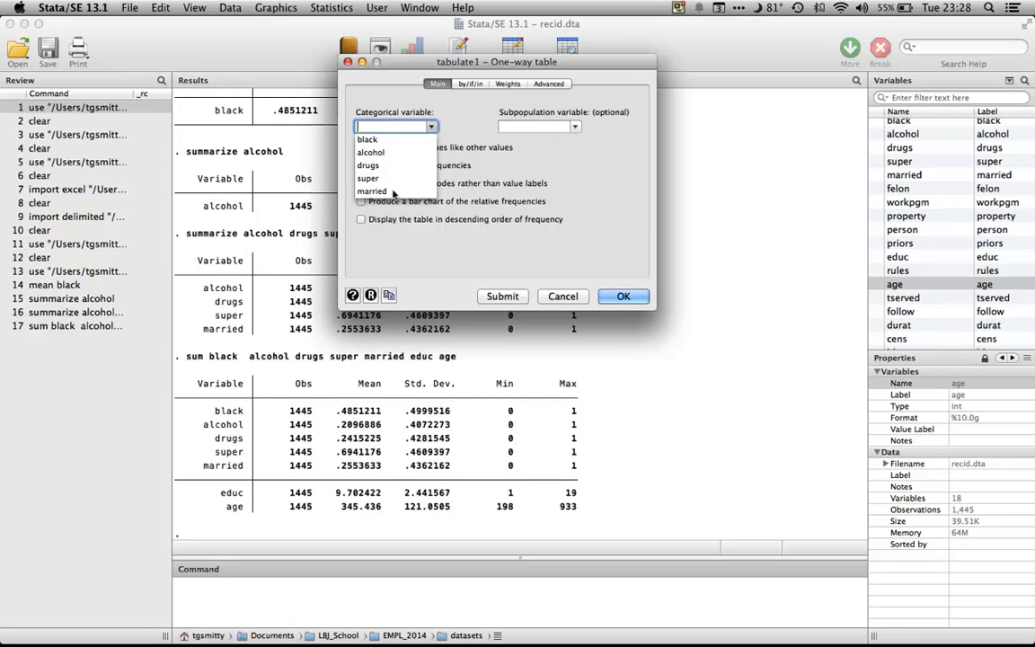
{"action": "left_click", "coordinate": [371, 190]}
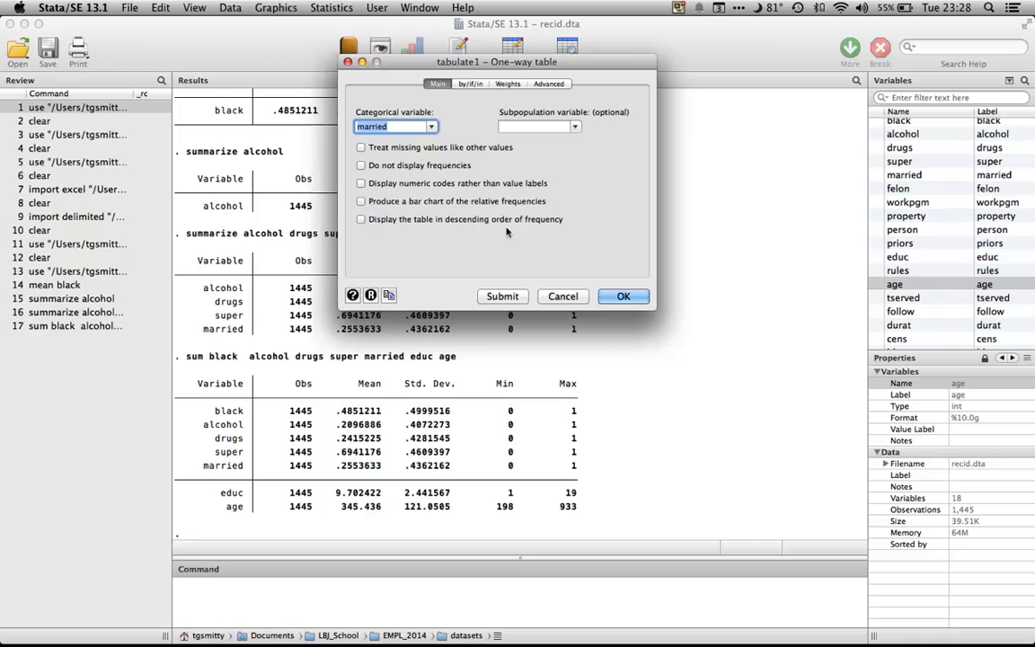
{"action": "left_click", "coordinate": [502, 296]}
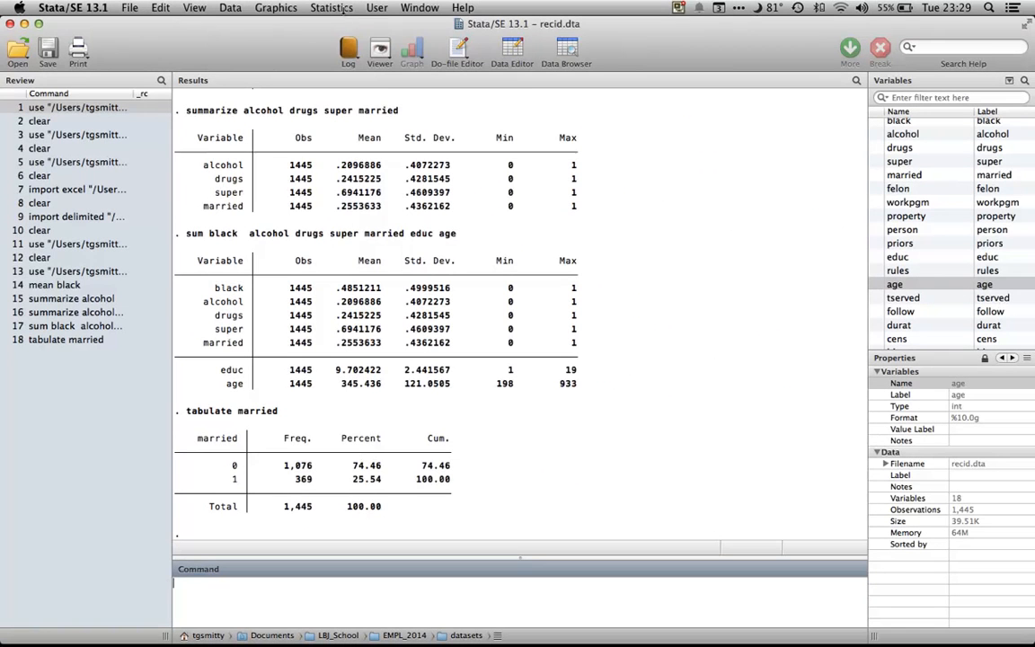
Produce a two-way table with married as the row variable and black as the column variable using the Two-way table dialog
{"action": "left_click", "coordinate": [344, 10]}
{"action": "mouse_move", "coordinate": [341, 27]}
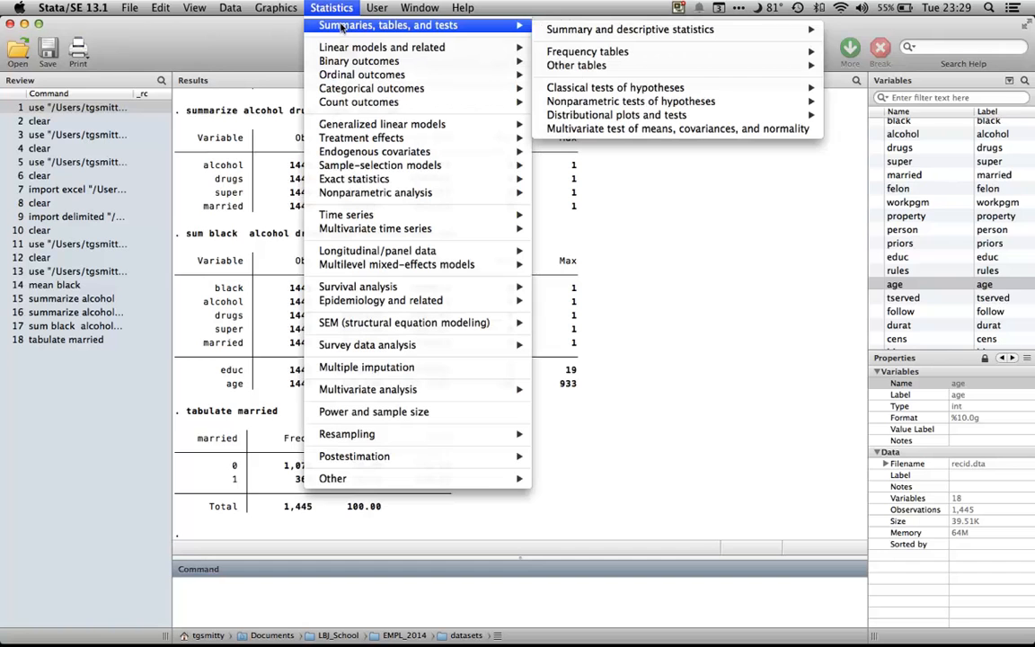
{"action": "mouse_move", "coordinate": [617, 52]}
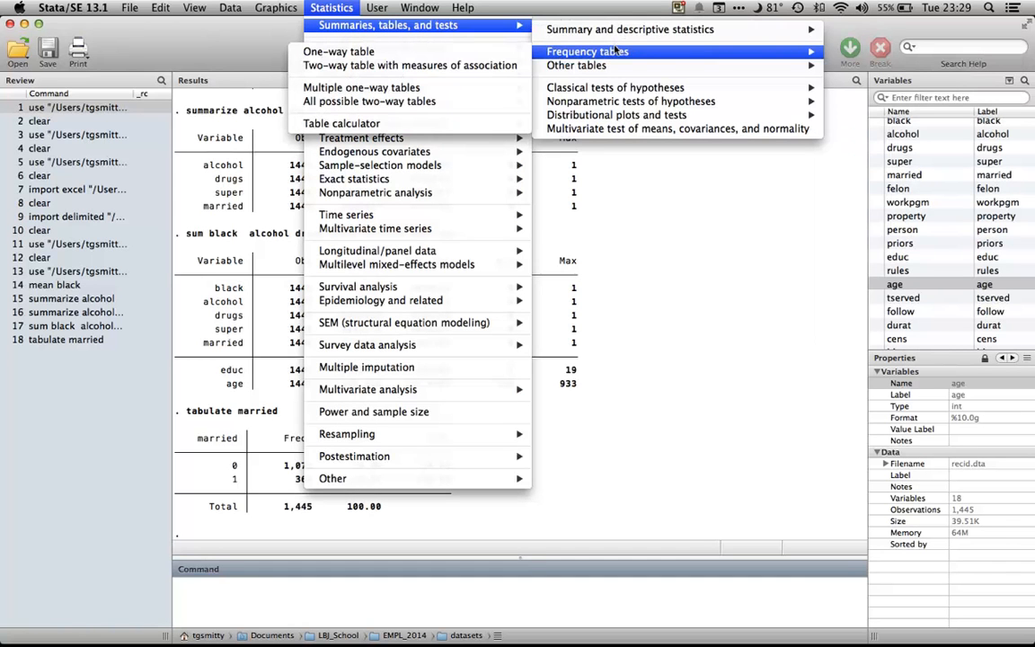
{"action": "left_click", "coordinate": [506, 66]}
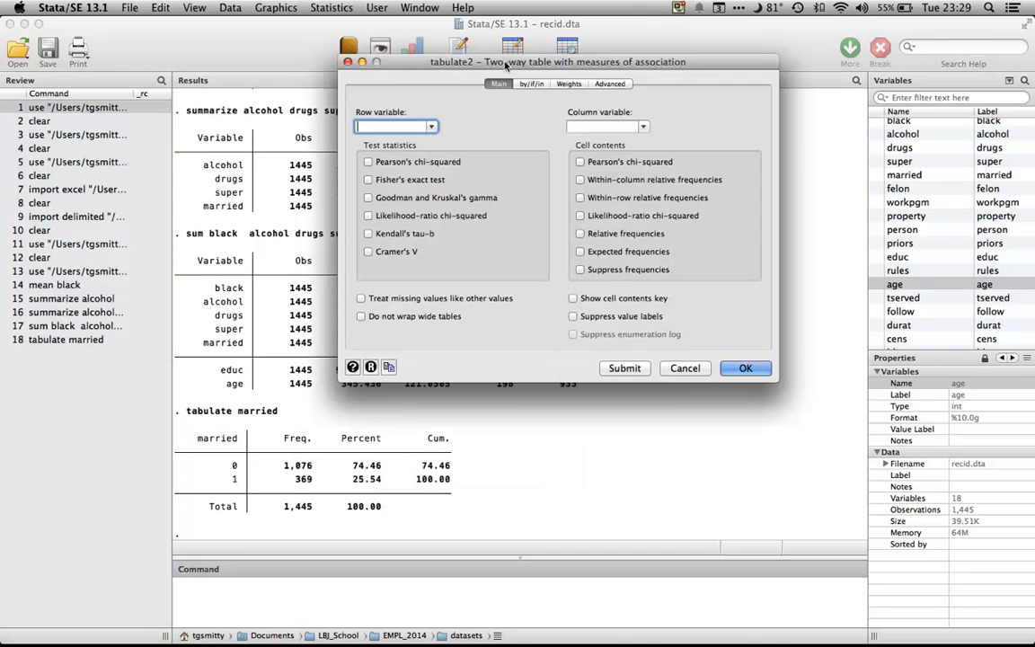
{"action": "left_click", "coordinate": [430, 128]}
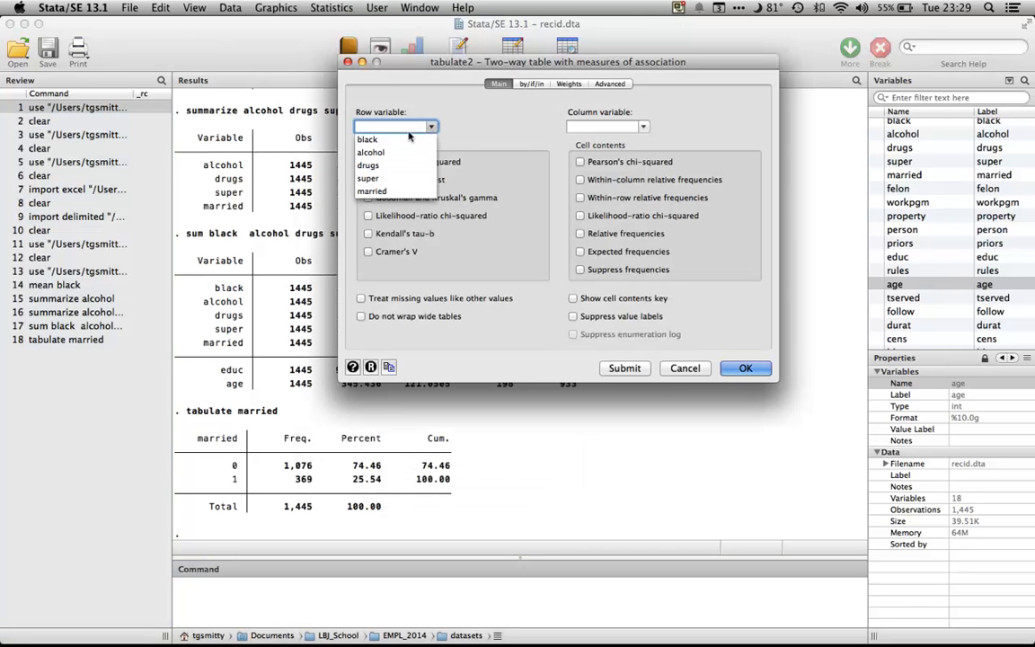
{"action": "left_click", "coordinate": [386, 191]}
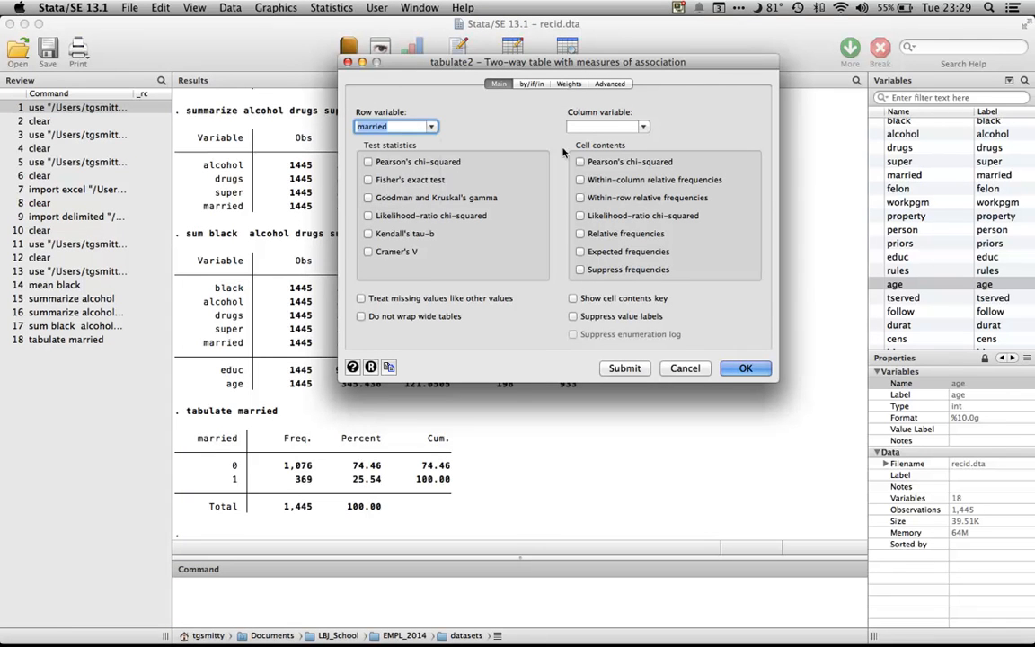
{"action": "left_click", "coordinate": [632, 128]}
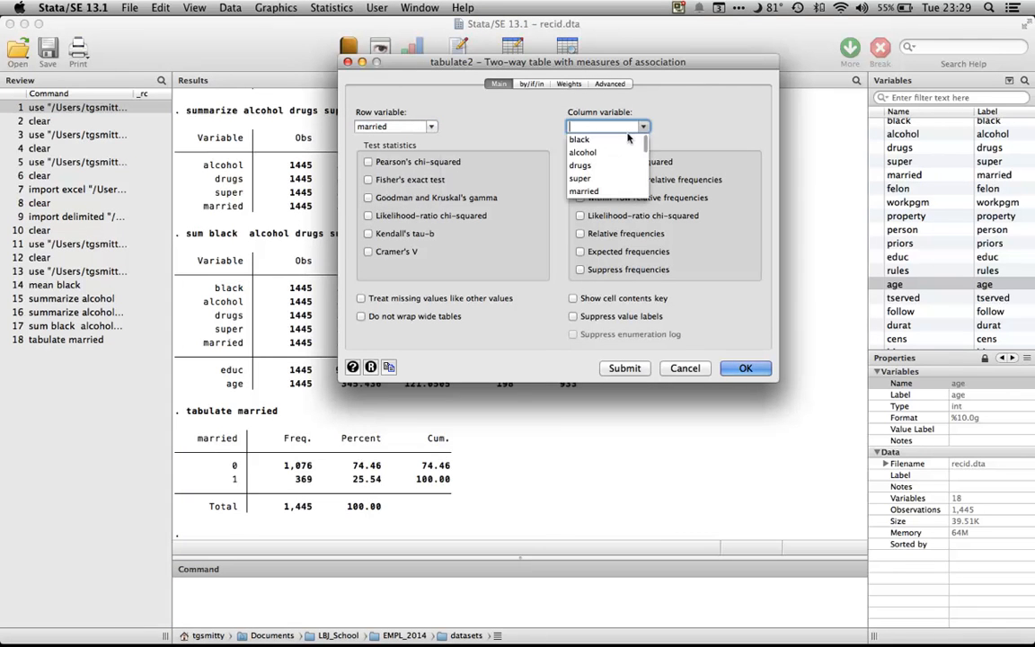
{"action": "left_click", "coordinate": [579, 139]}
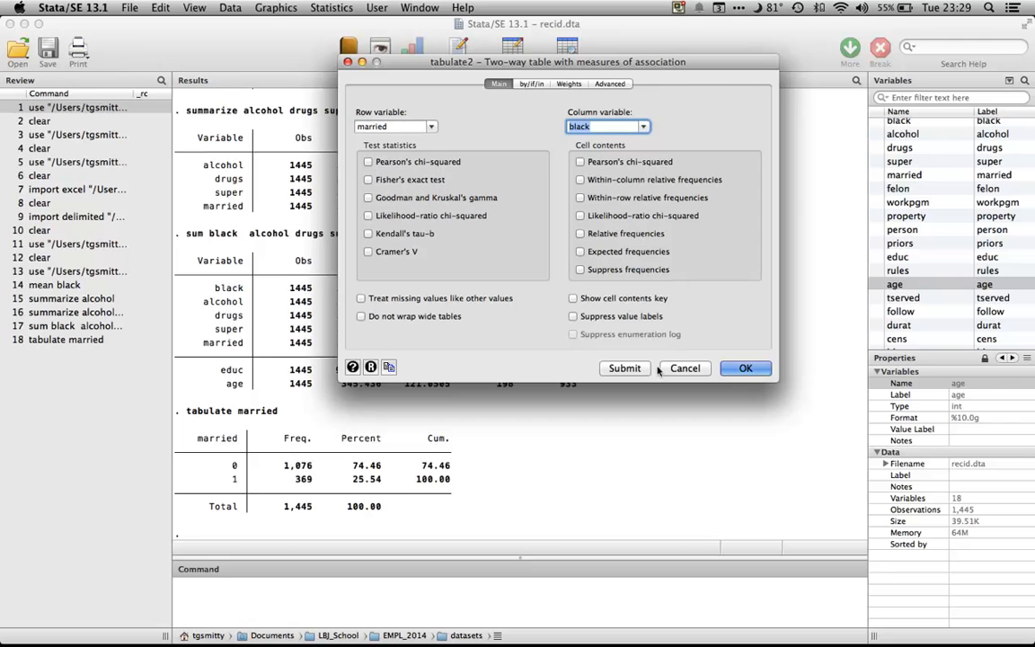
{"action": "left_click", "coordinate": [742, 369]}
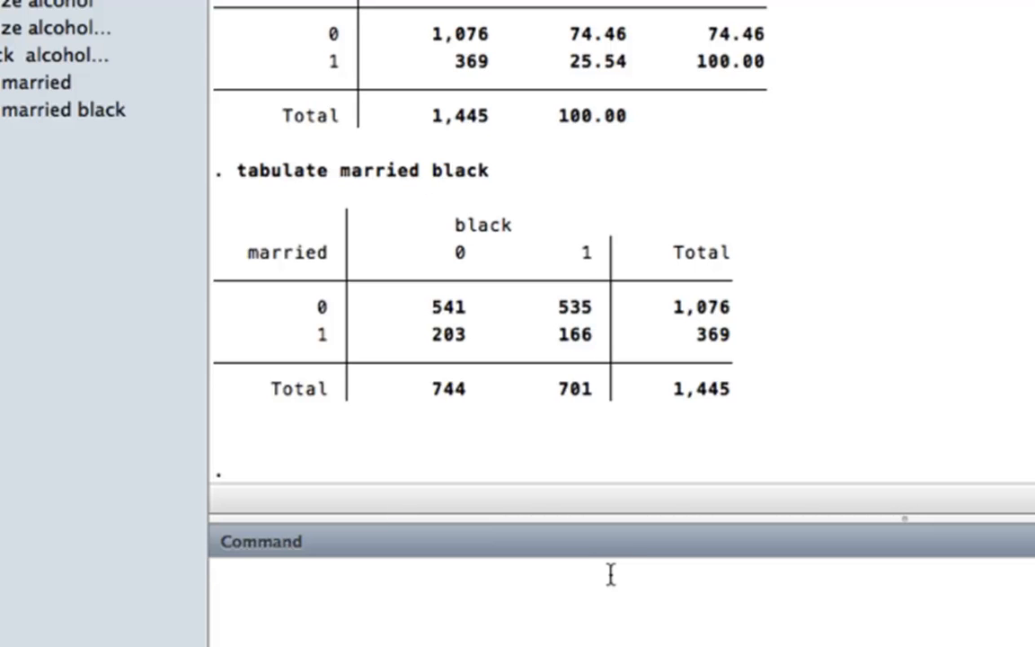
Run the typed command tab married black to tabulate the two variables
{"action": "type", "text": "ab marr"}
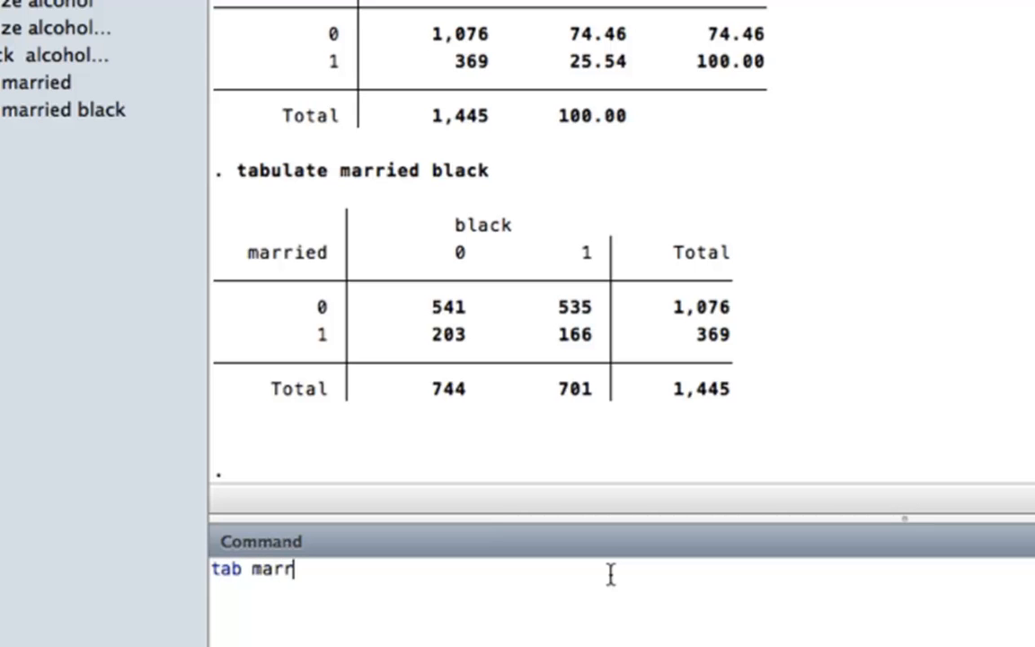
{"action": "type", "text": "ied black"}
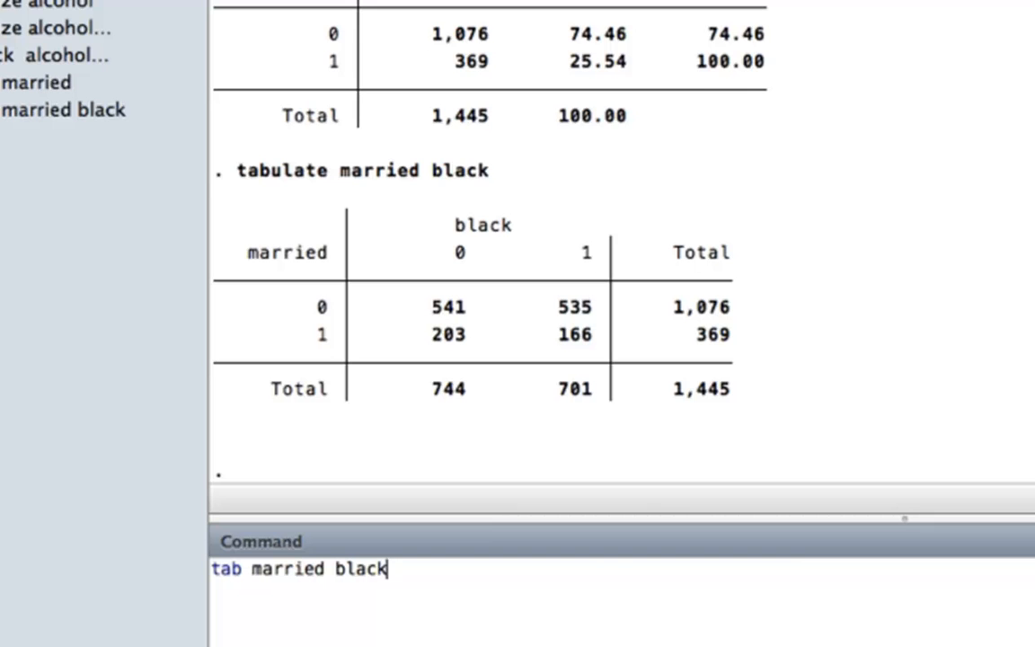
{"action": "key", "text": "Return"}
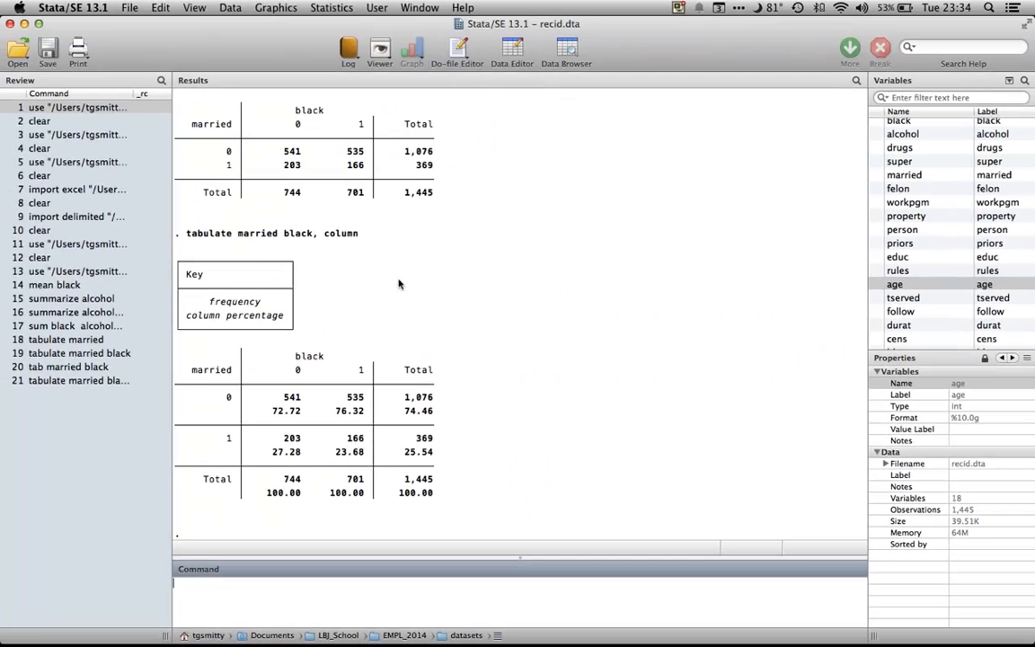
Run the two-way table of married by black with within-column relative frequencies, and highlight tabulate married black in the logged command
{"action": "left_click", "coordinate": [341, 7]}
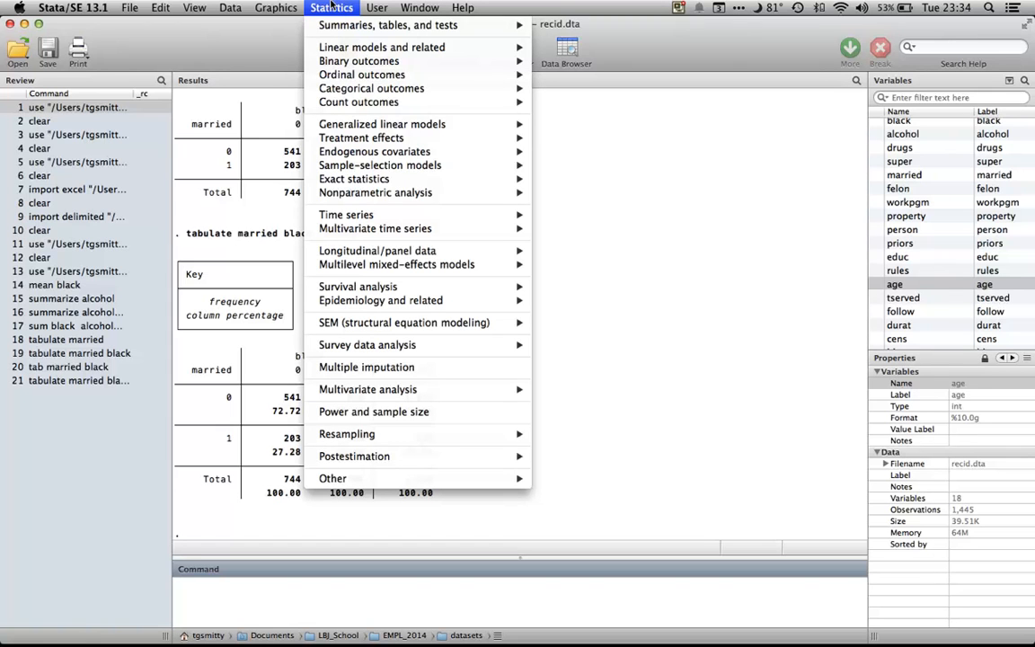
{"action": "mouse_move", "coordinate": [346, 28]}
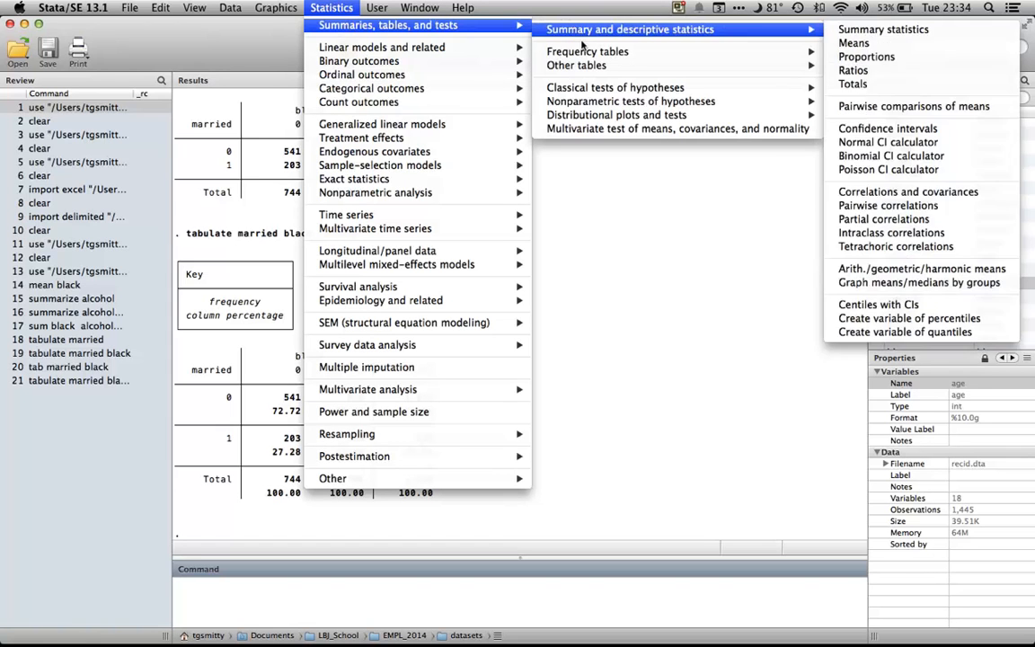
{"action": "mouse_move", "coordinate": [584, 52]}
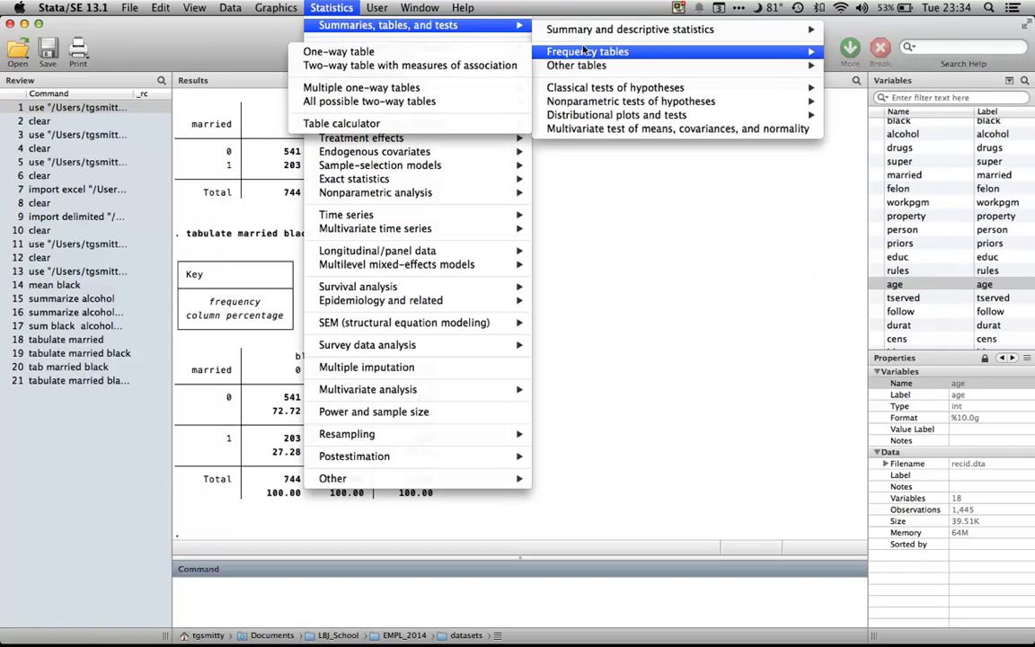
{"action": "left_click", "coordinate": [371, 68]}
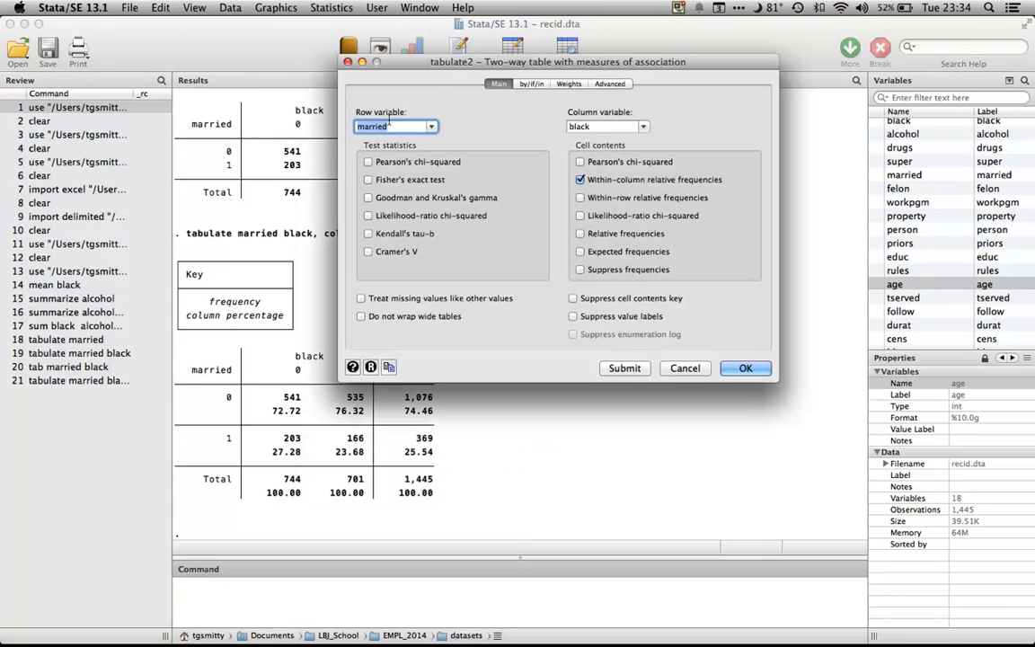
{"action": "left_click", "coordinate": [597, 126]}
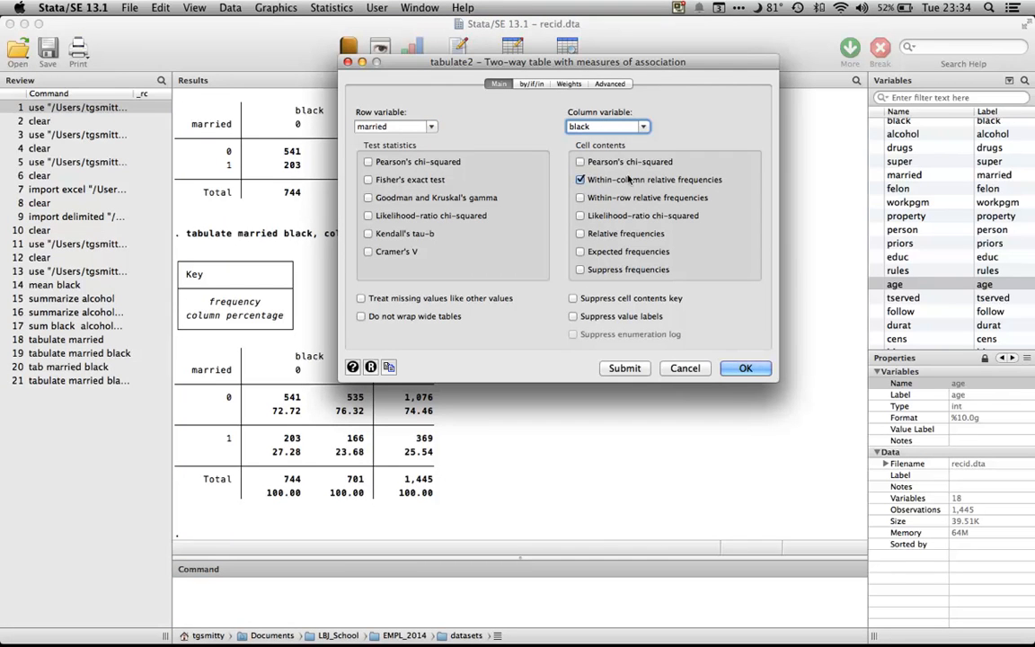
{"action": "left_click", "coordinate": [581, 179]}
{"action": "left_click", "coordinate": [739, 369]}
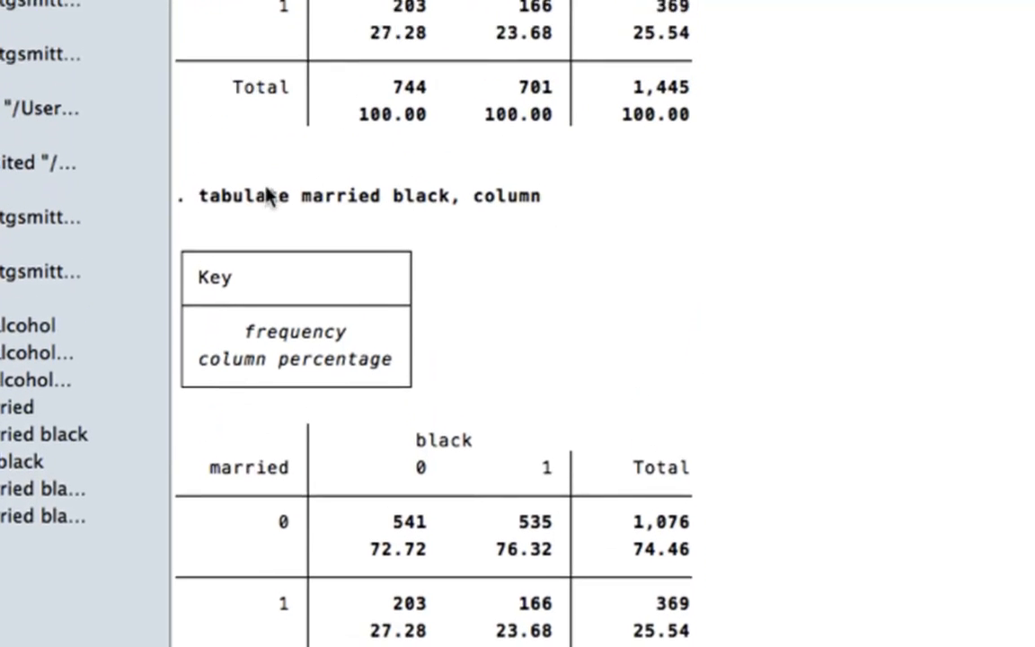
{"action": "left_click_drag", "start_coordinate": [199, 192], "coordinate": [449, 205]}
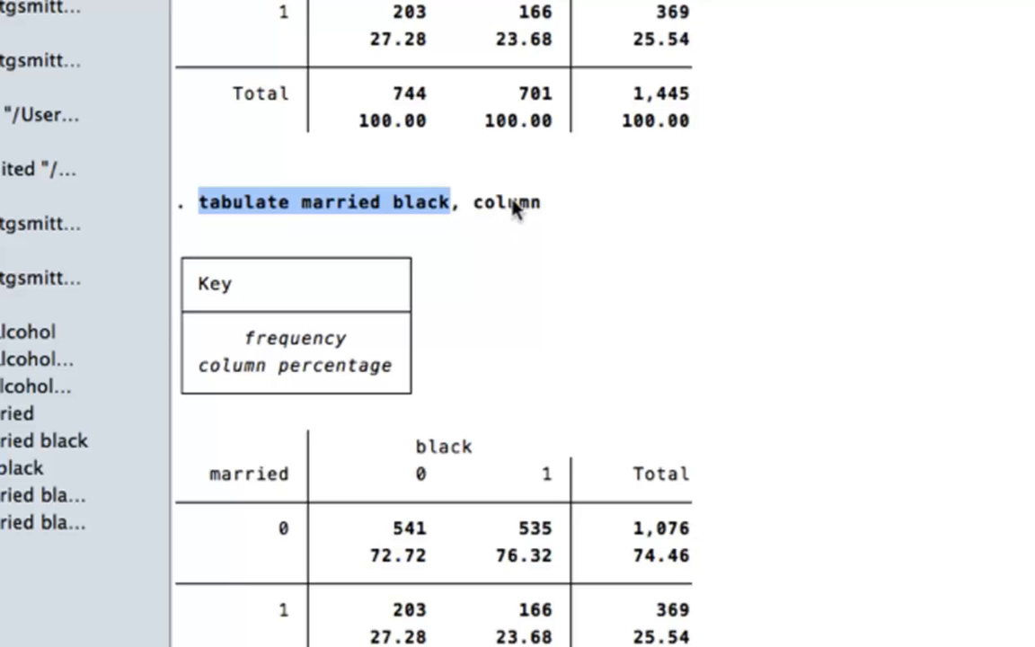
{"action": "left_click", "coordinate": [451, 208]}
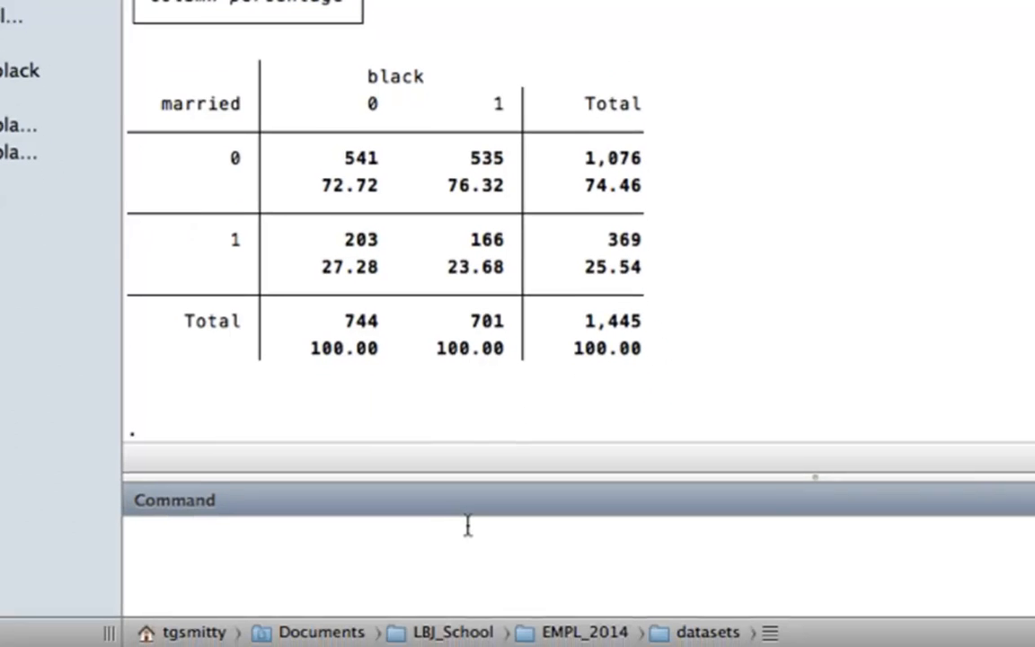
Run the typed command tab married black, row to tabulate the two variables with row percentages
{"action": "type", "text": "tab"}
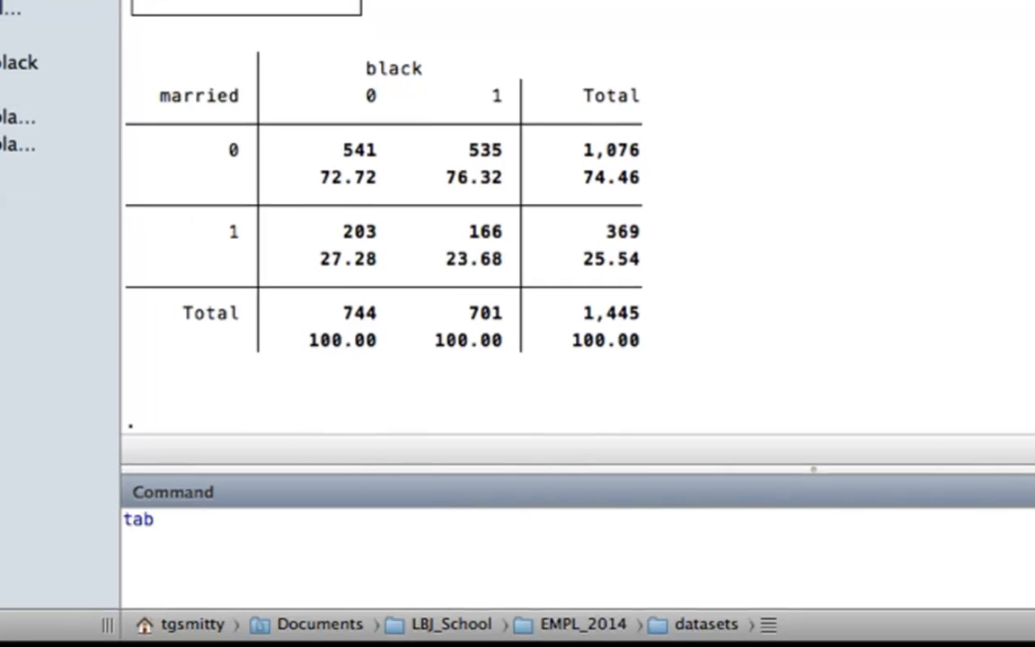
{"action": "type", "text": " married"}
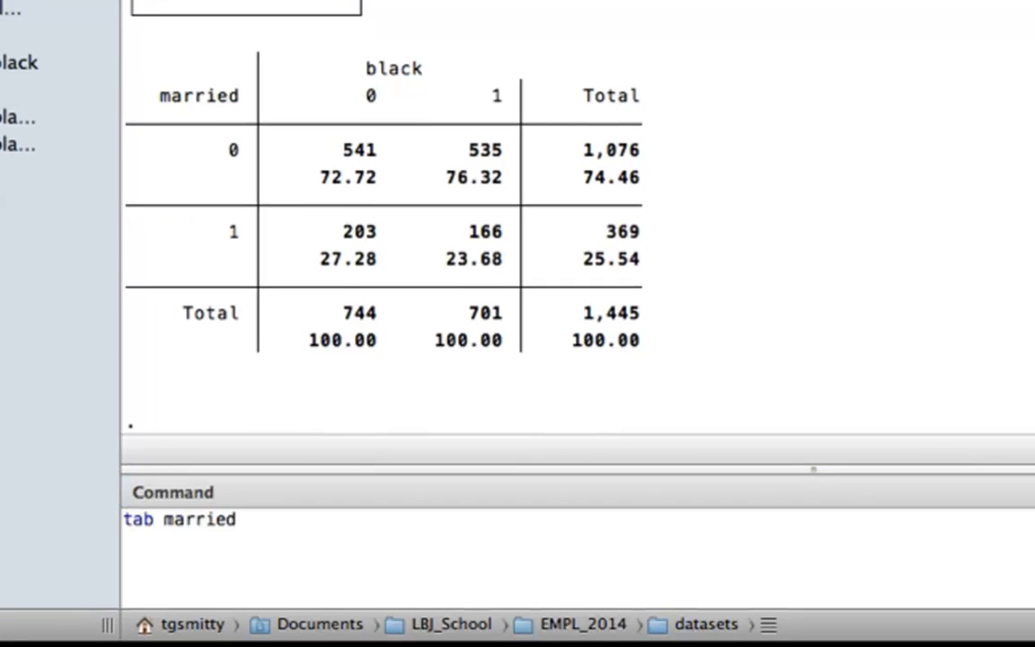
{"action": "type", "text": " black"}
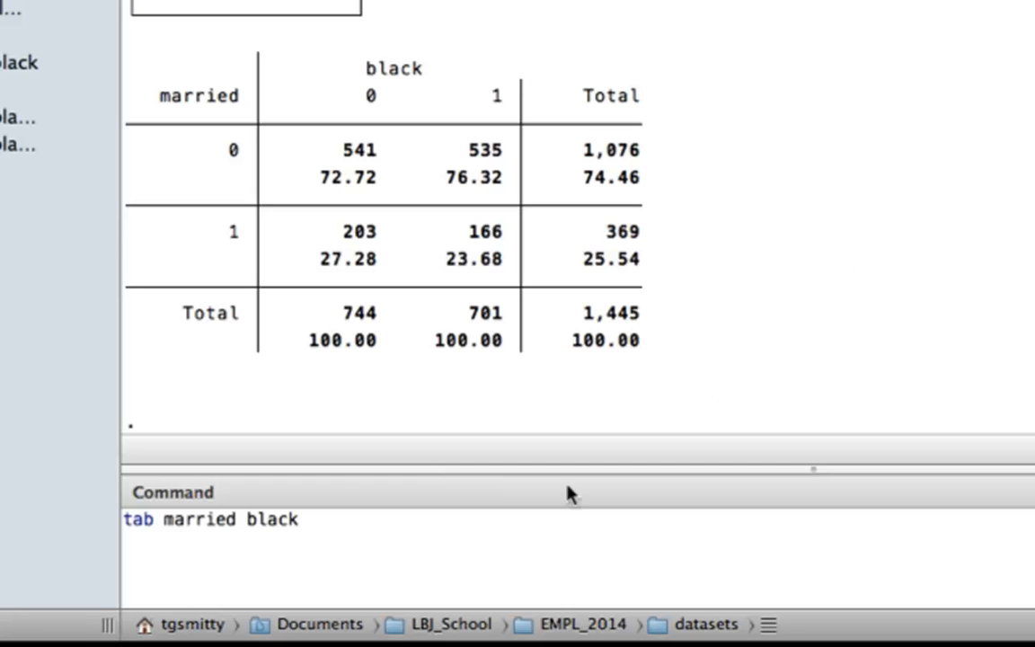
{"action": "left_click", "coordinate": [550, 531]}
{"action": "type", "text": ","}
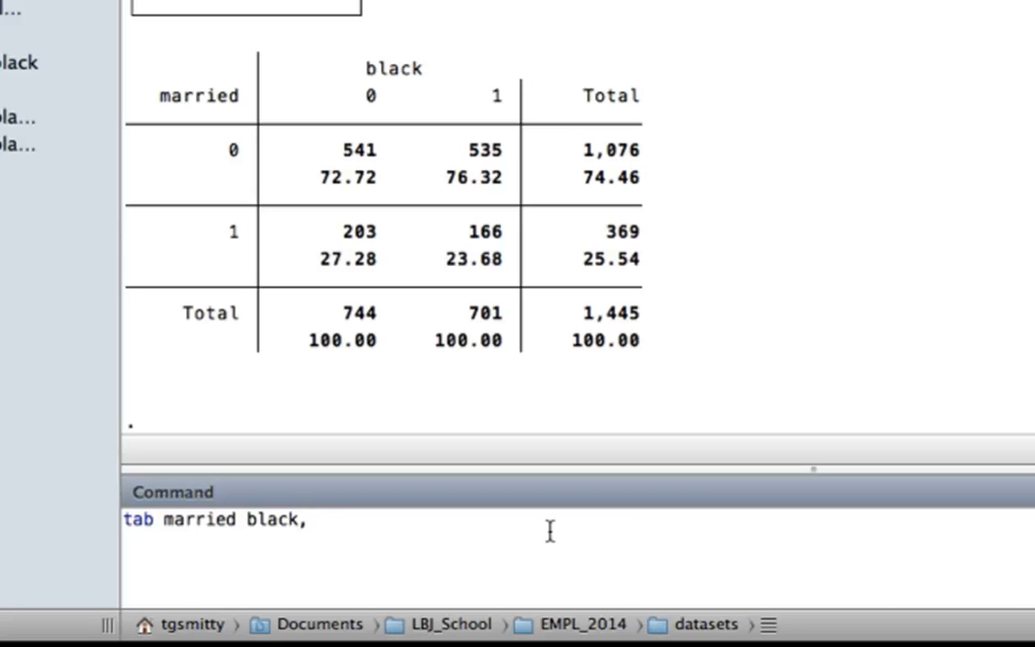
{"action": "type", "text": " row"}
{"action": "key", "text": "Return"}
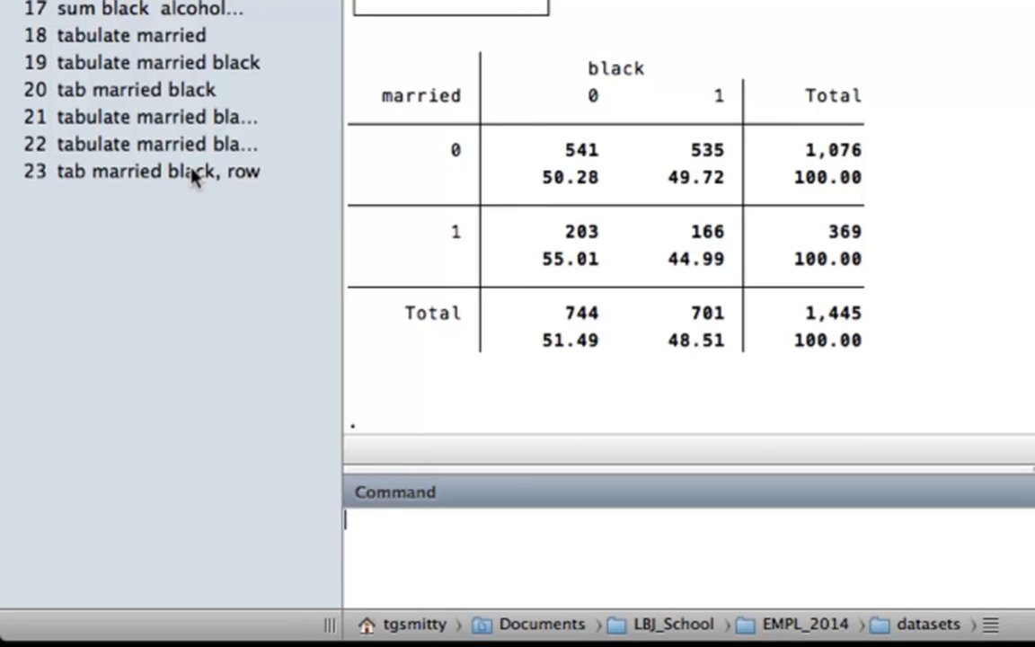
Recall the logged tab married black, row command, add the col option and run it
{"action": "left_click", "coordinate": [188, 174]}
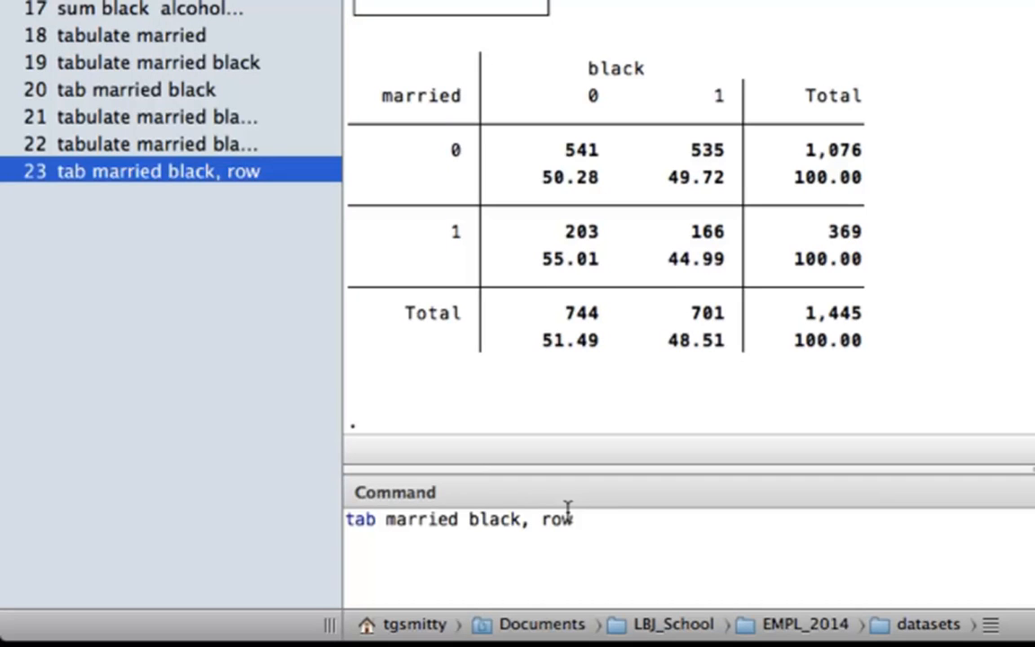
{"action": "left_click", "coordinate": [618, 514]}
{"action": "type", "text": "col"}
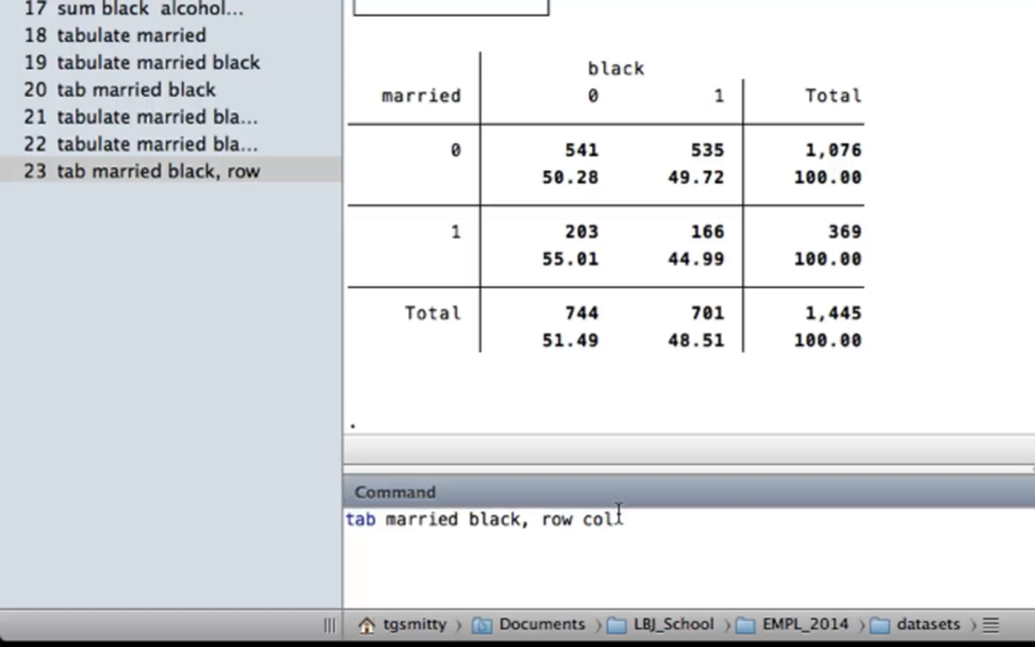
{"action": "key", "text": "Return"}
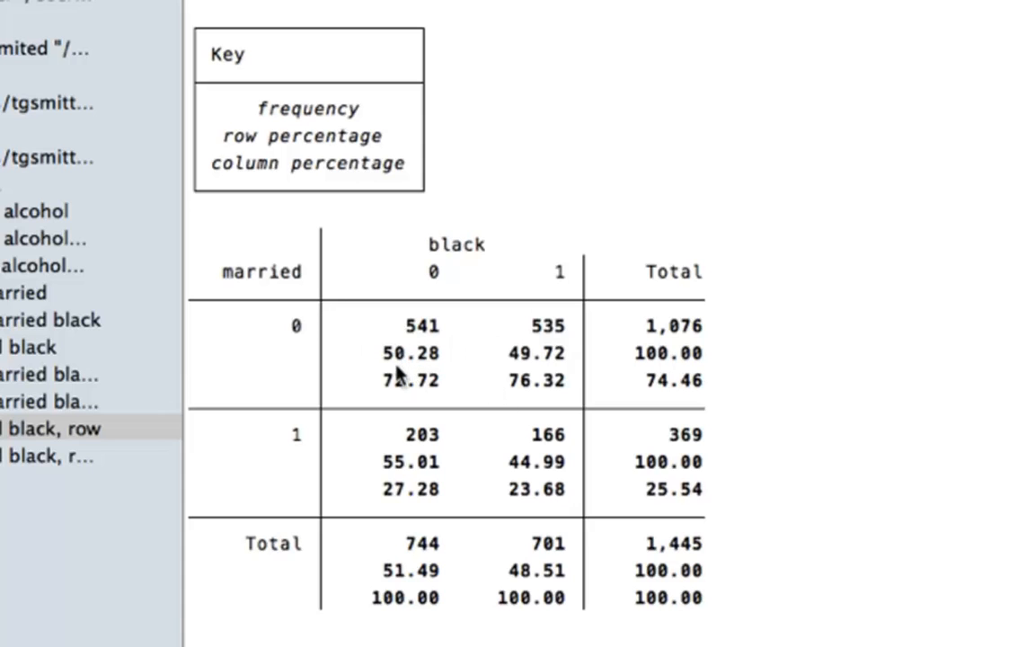
Highlight each column percentage for black 0 in the two-way table, including the one in the Total row
{"action": "left_click_drag", "start_coordinate": [385, 376], "coordinate": [438, 381]}
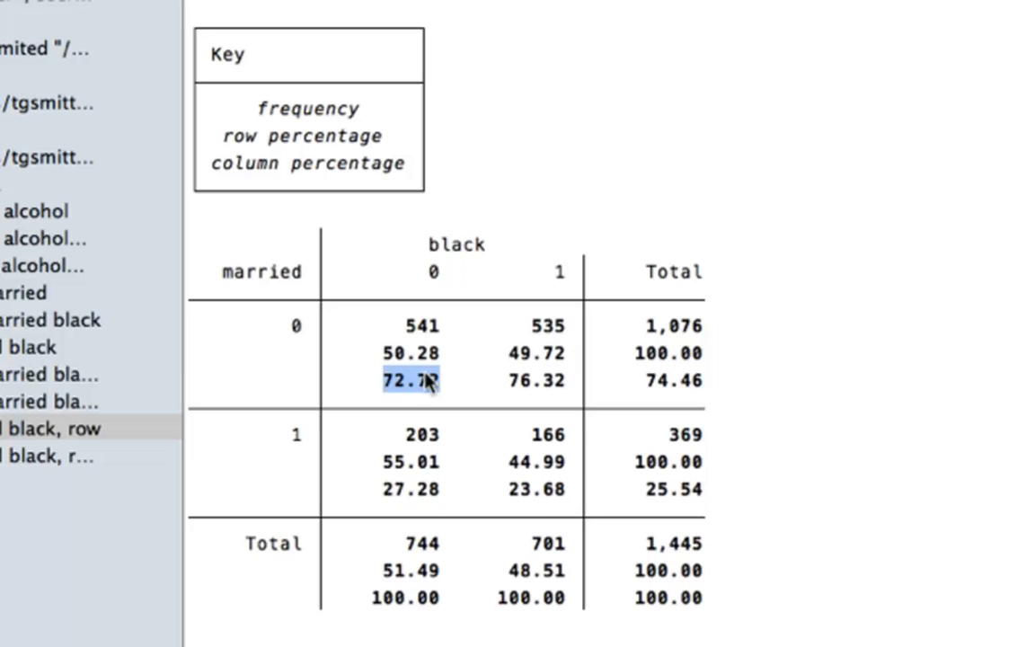
{"action": "left_click_drag", "start_coordinate": [379, 490], "coordinate": [439, 490]}
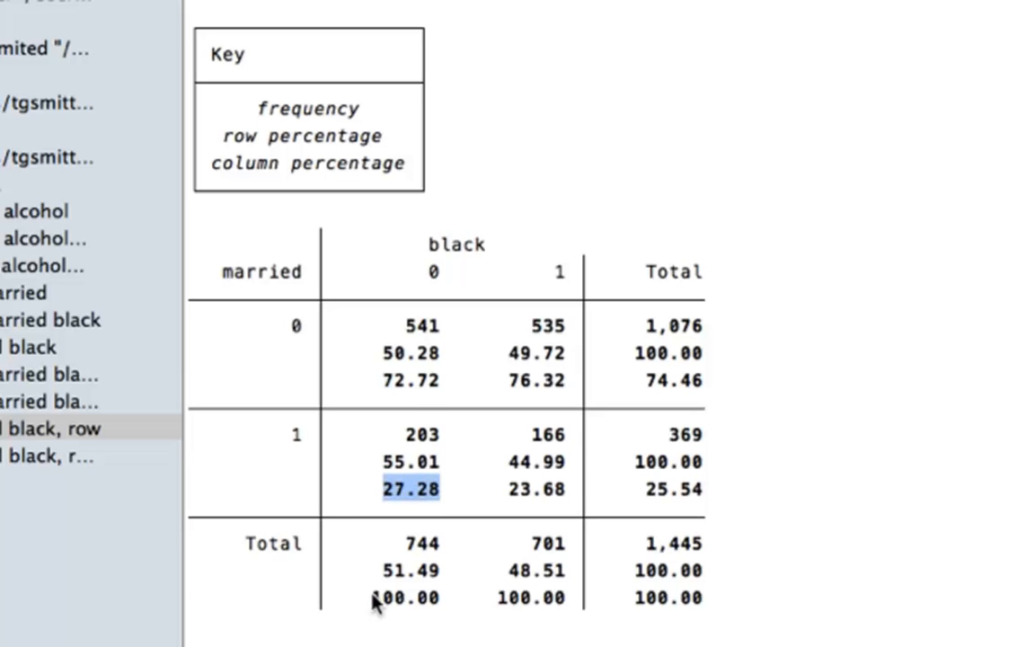
{"action": "left_click_drag", "start_coordinate": [372, 598], "coordinate": [454, 622]}
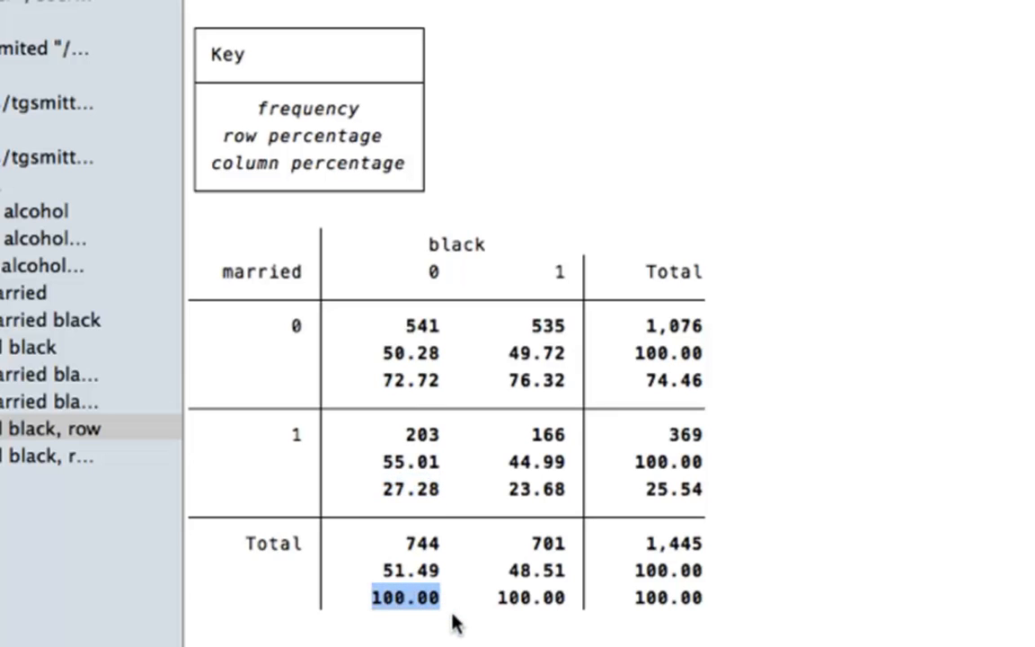
{"action": "left_click", "coordinate": [525, 629]}
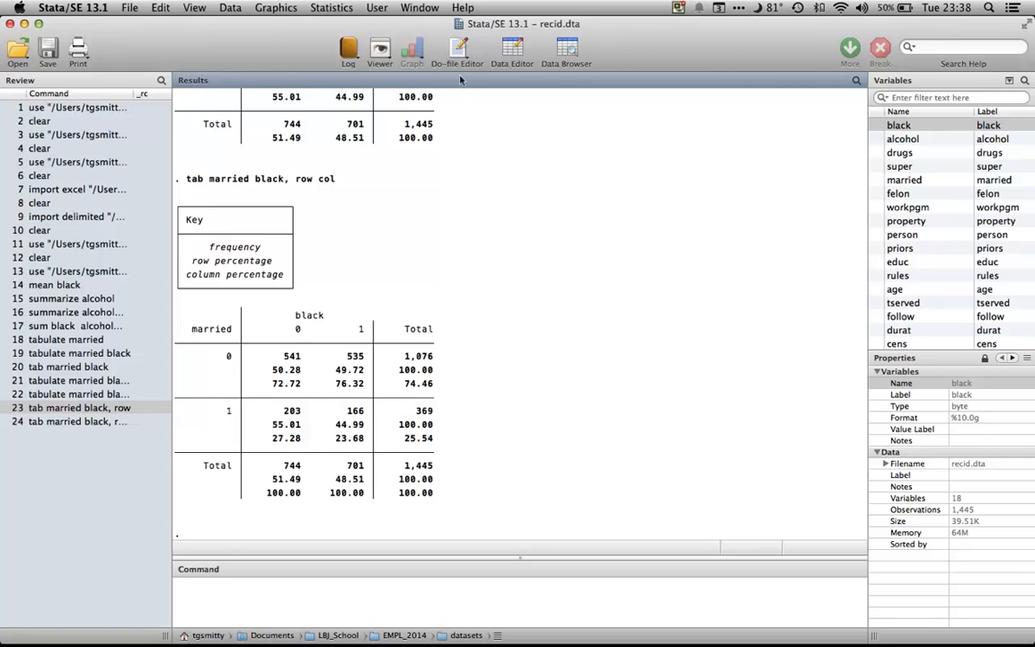
Produce a correlation matrix of black and married with the Correlations and covariances dialog
{"action": "left_click", "coordinate": [338, 8]}
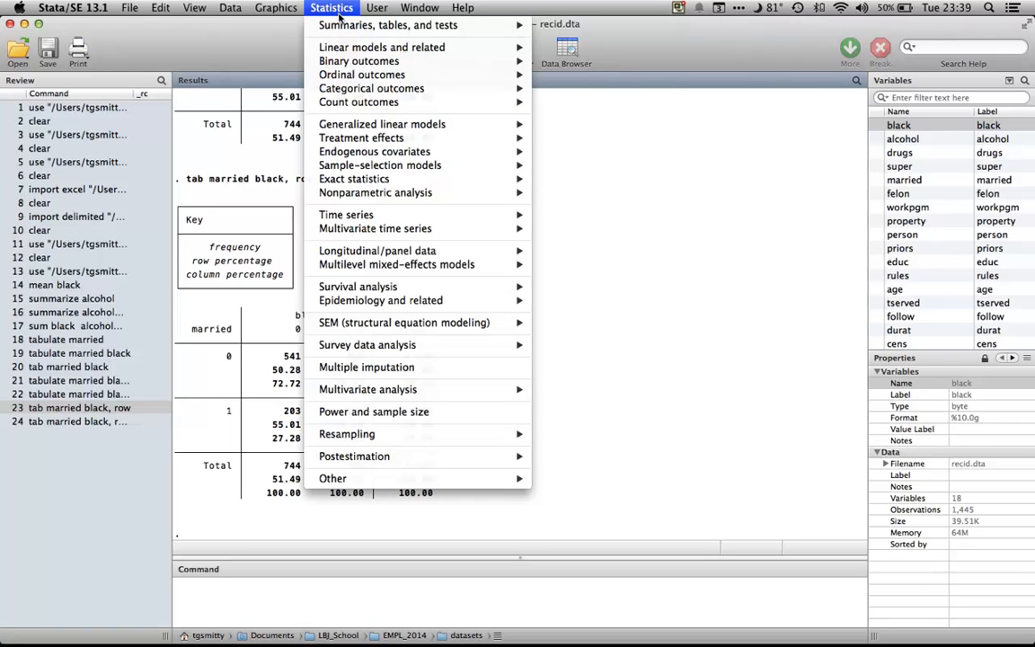
{"action": "mouse_move", "coordinate": [339, 24]}
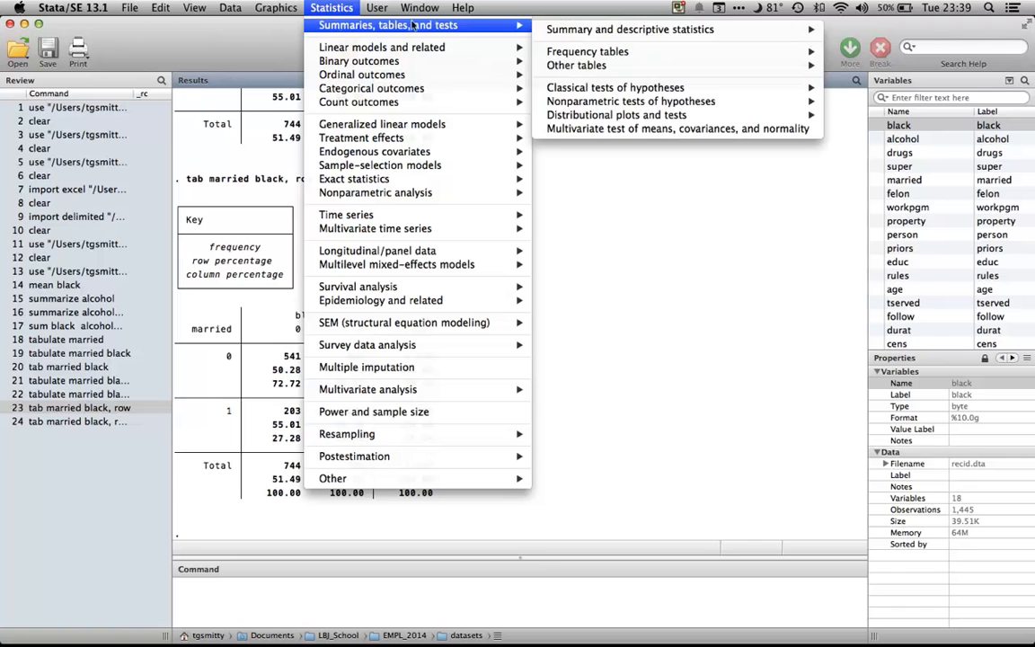
{"action": "mouse_move", "coordinate": [620, 29]}
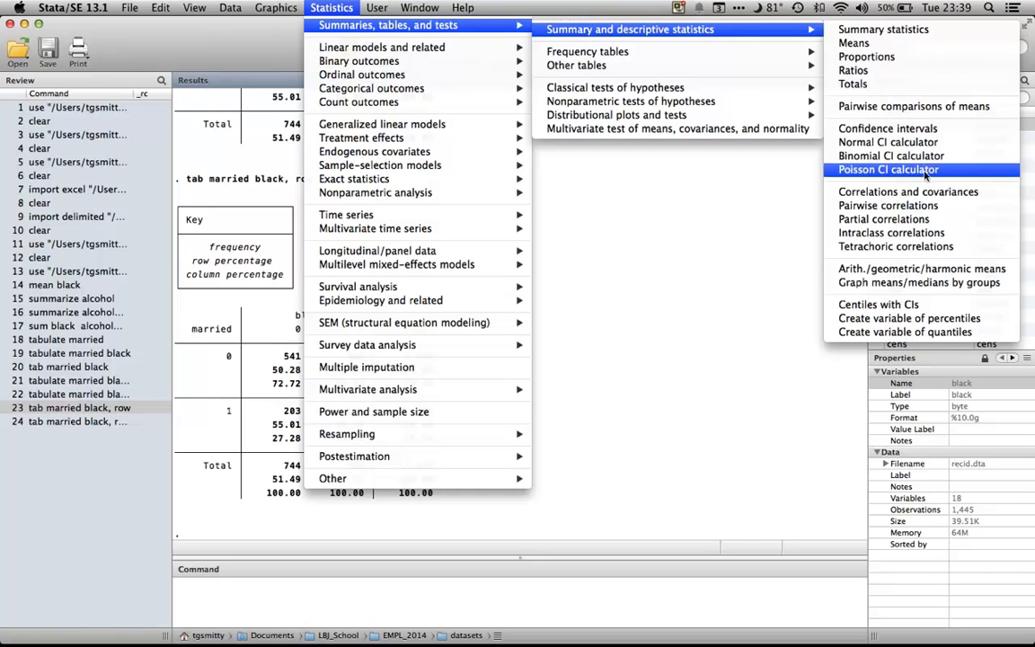
{"action": "left_click", "coordinate": [979, 192]}
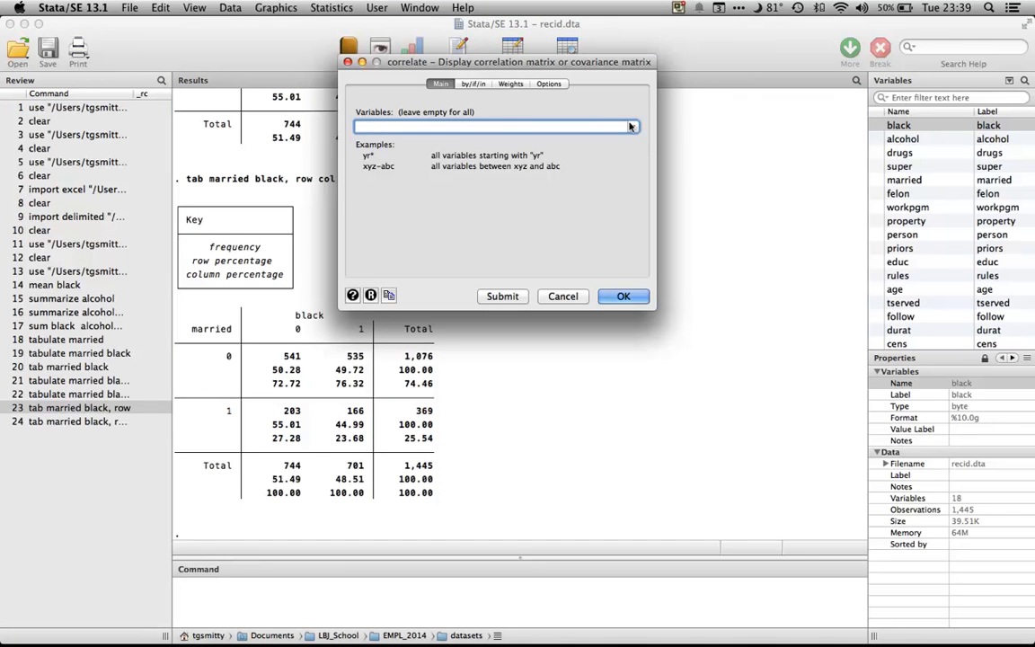
{"action": "left_click", "coordinate": [632, 126]}
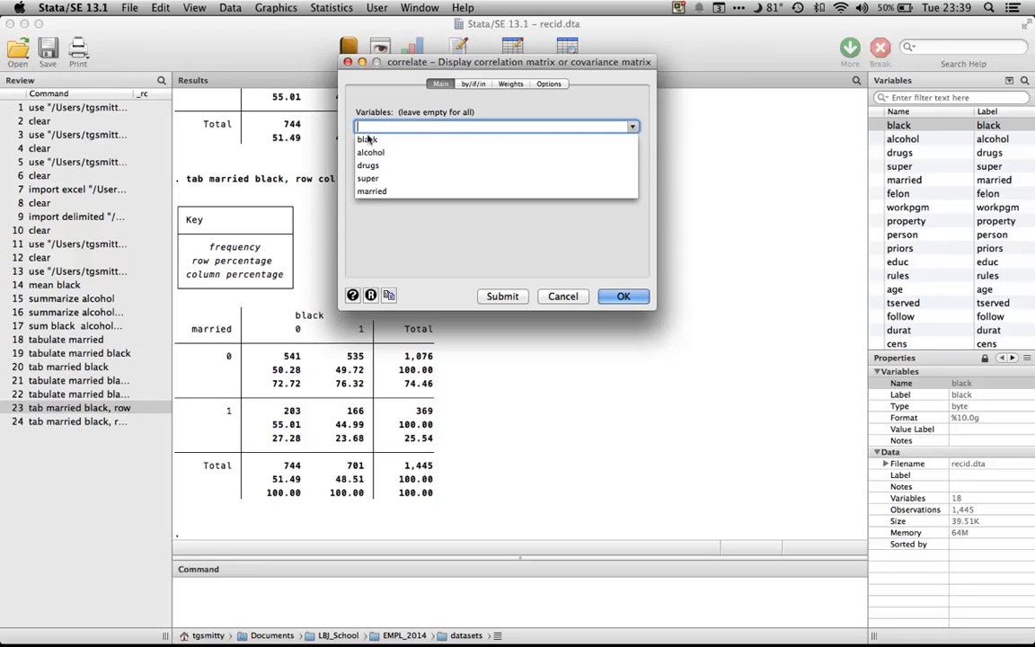
{"action": "left_click", "coordinate": [367, 140]}
{"action": "left_click", "coordinate": [632, 127]}
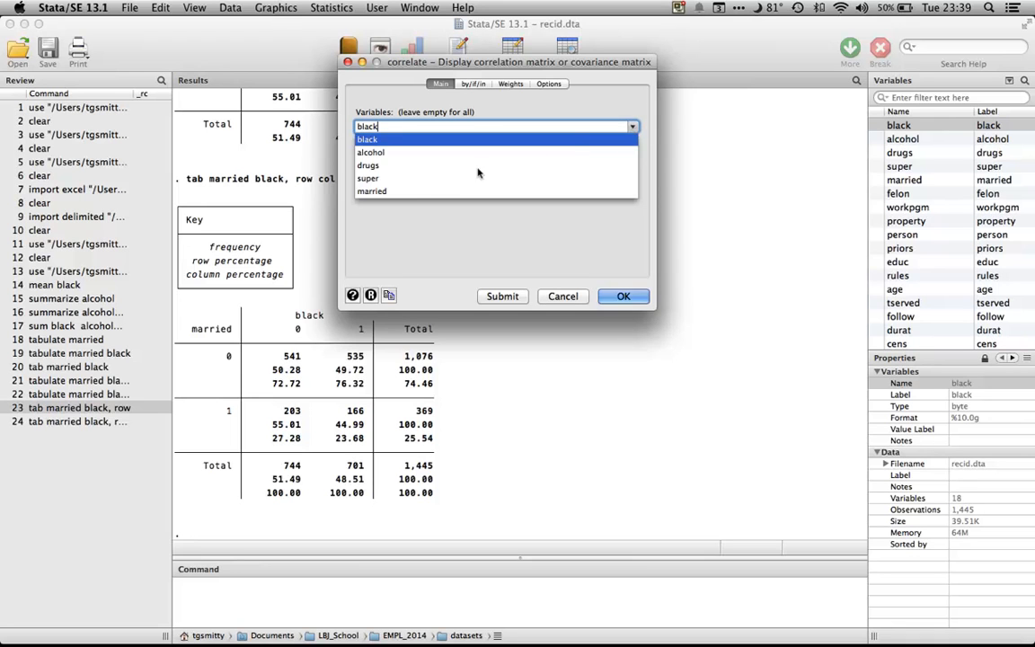
{"action": "left_click", "coordinate": [372, 191]}
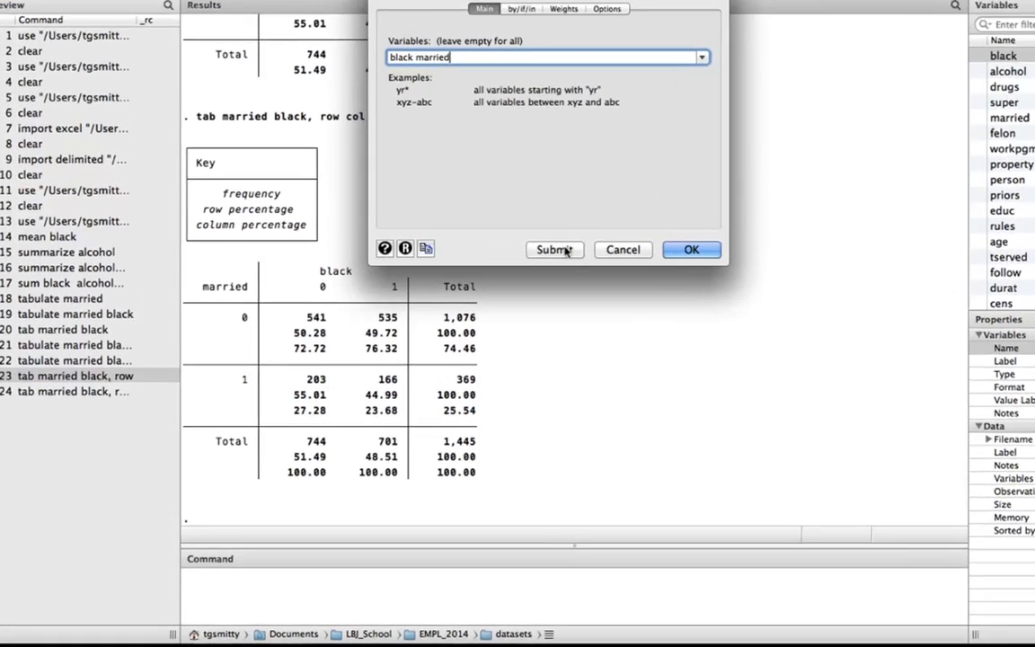
{"action": "left_click", "coordinate": [503, 296]}
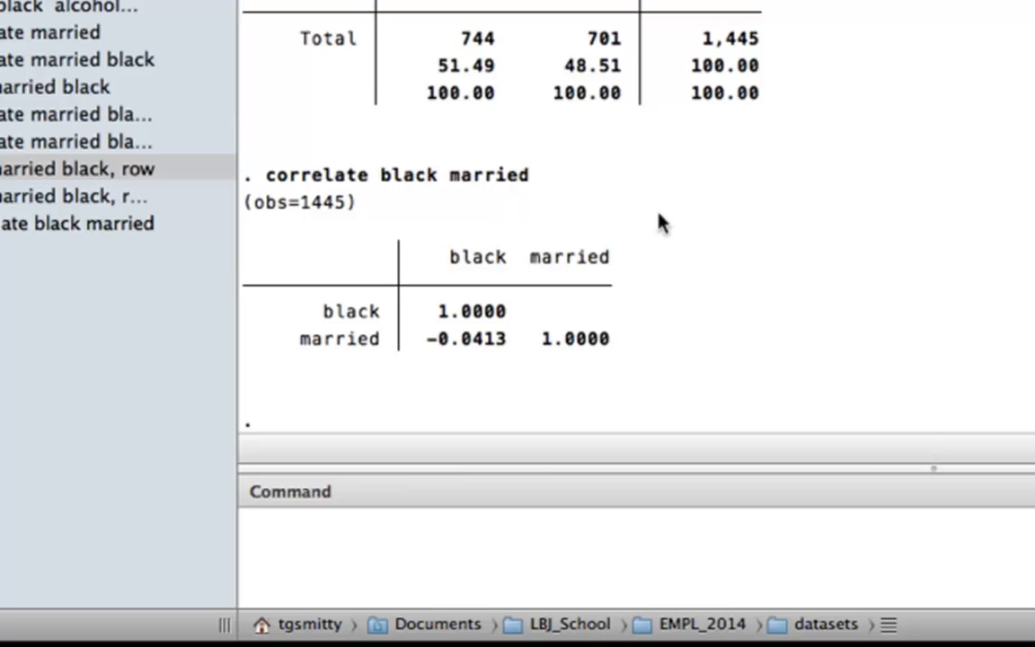
Run the command corr married drugs, inserting both variable names from the dataset's variable list
{"action": "left_click", "coordinate": [573, 514]}
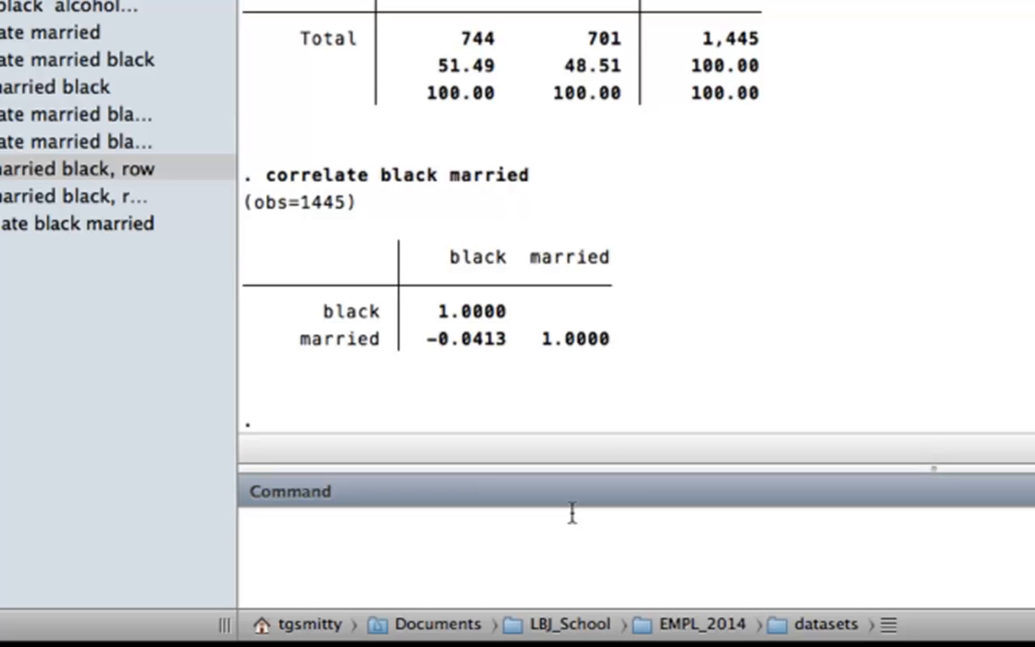
{"action": "type", "text": "corr"}
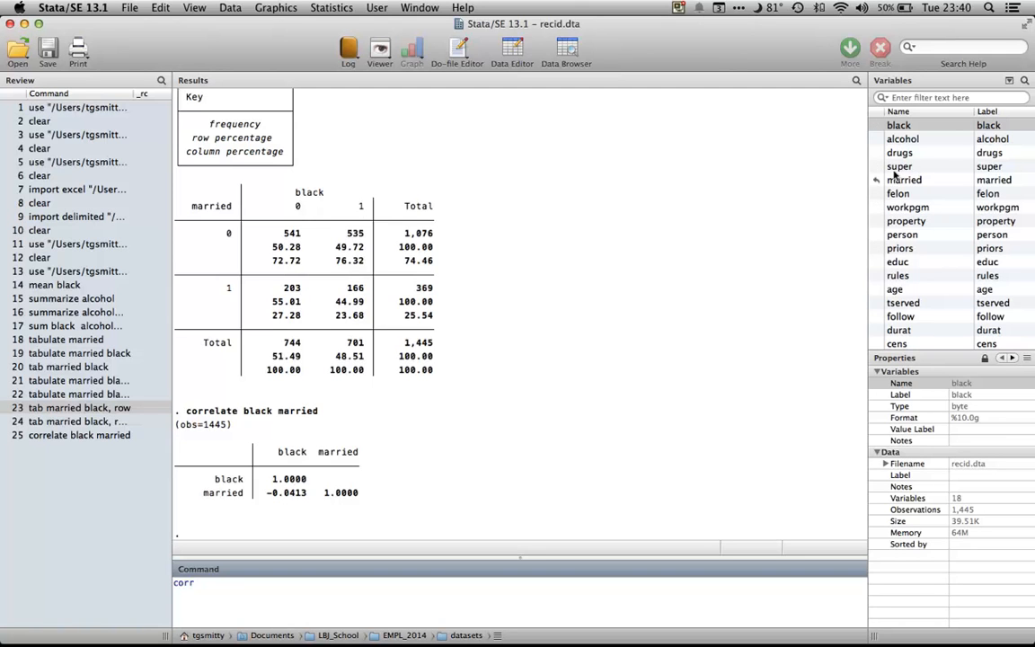
{"action": "left_click", "coordinate": [877, 180]}
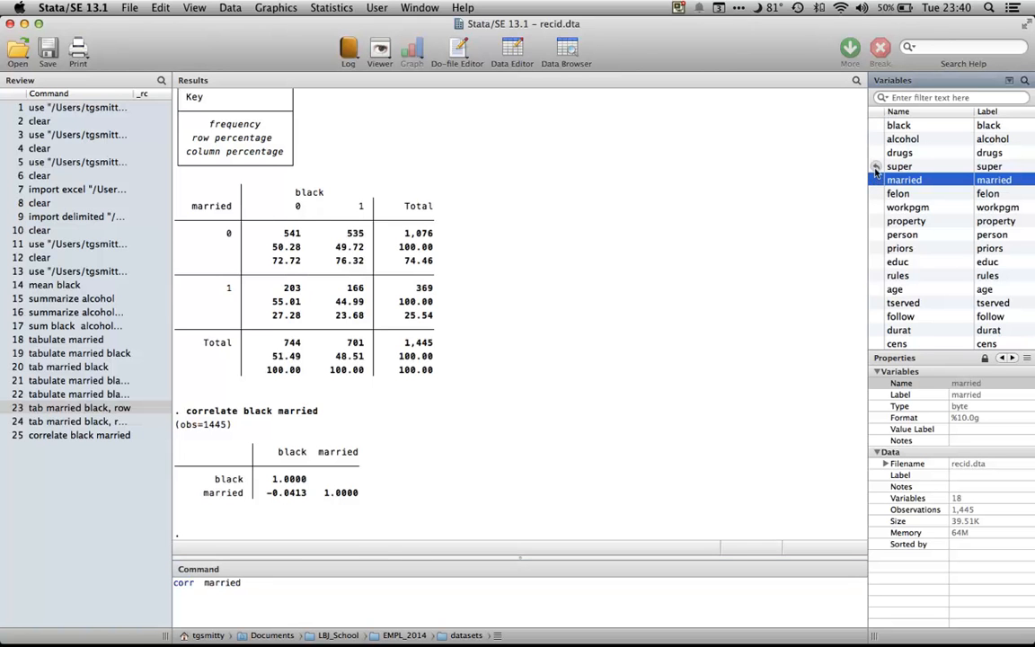
{"action": "left_click", "coordinate": [876, 153]}
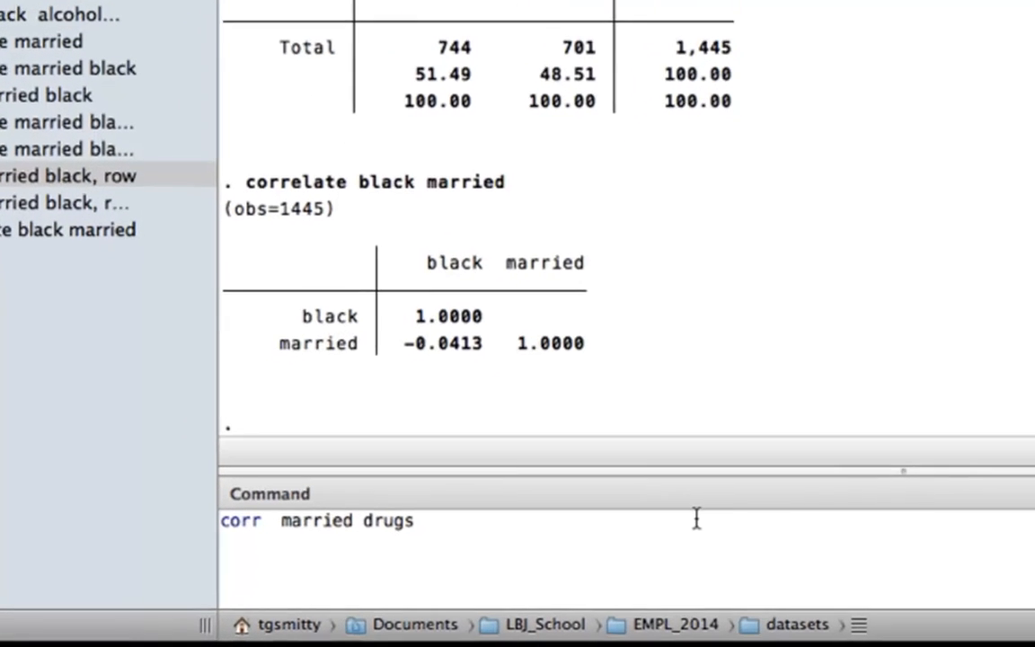
{"action": "key", "text": "Return"}
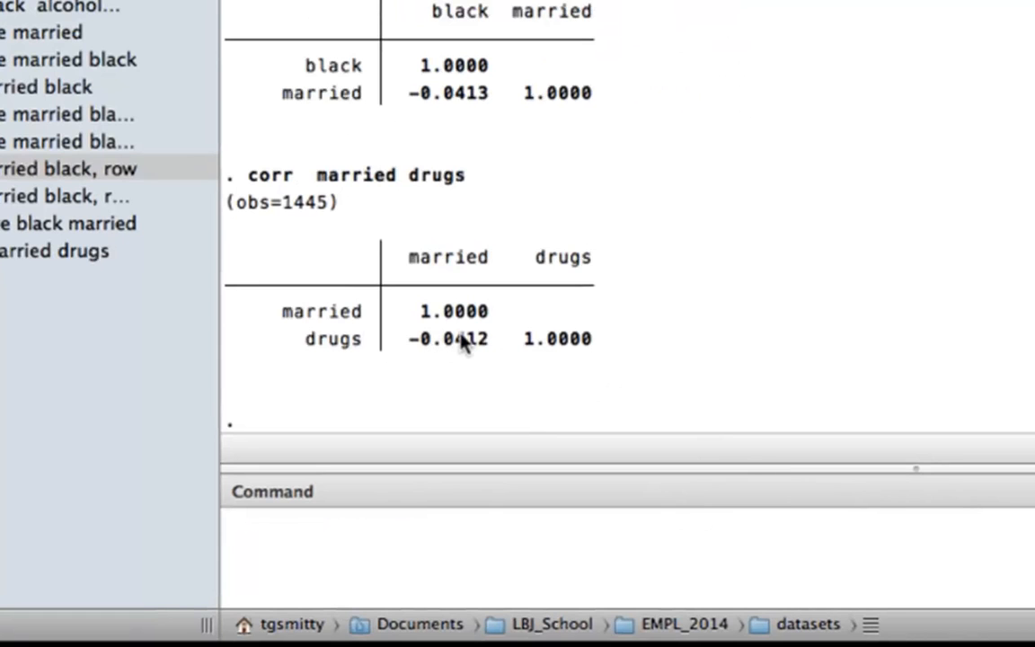
Run the command corr black alcohol drugs married educ, inserting the variable names from the variable list
{"action": "left_click", "coordinate": [504, 529]}
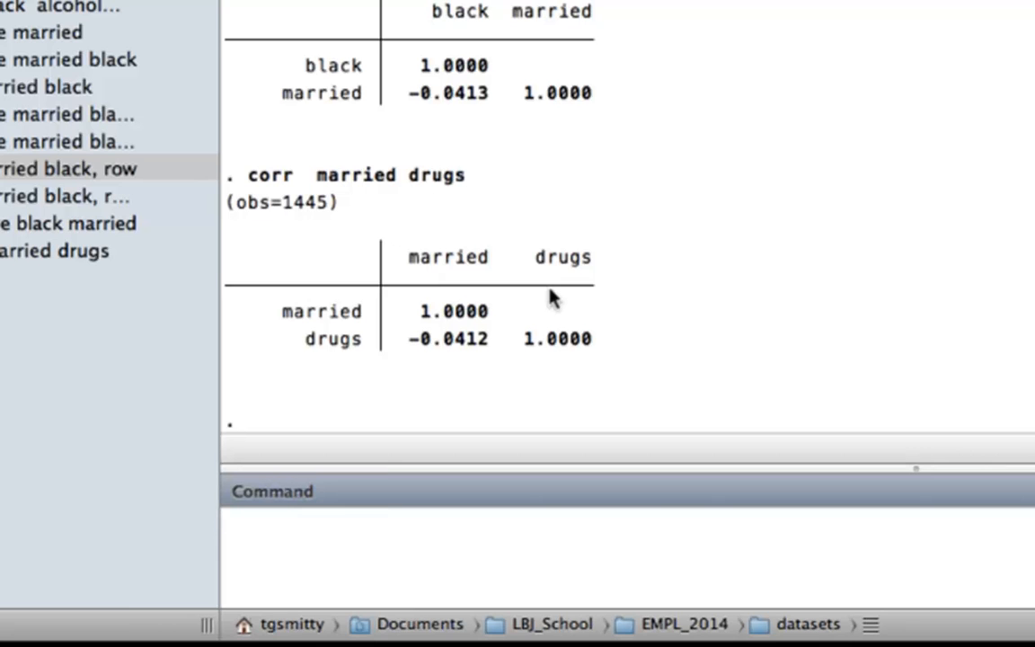
{"action": "type", "text": "corr"}
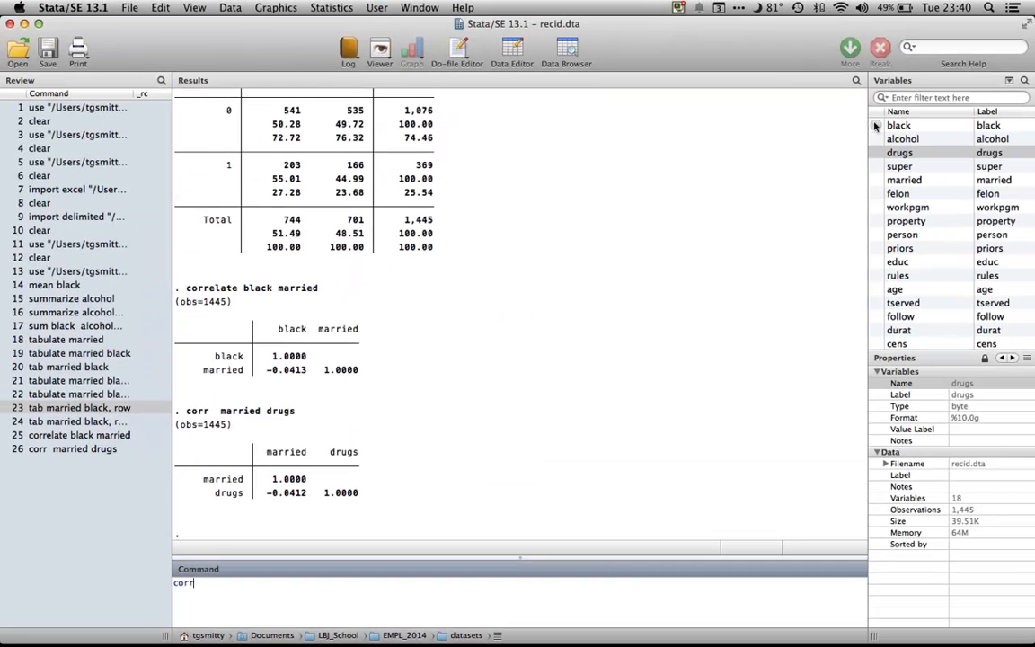
{"action": "left_click", "coordinate": [876, 126]}
{"action": "left_click", "coordinate": [877, 140]}
{"action": "left_click", "coordinate": [876, 152]}
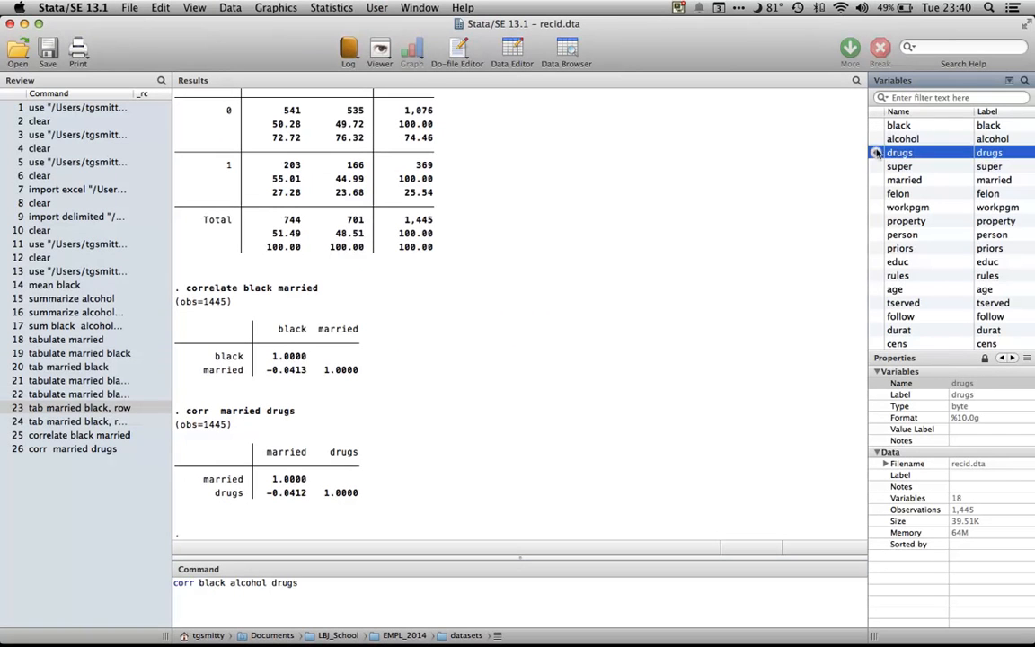
{"action": "left_click", "coordinate": [877, 180]}
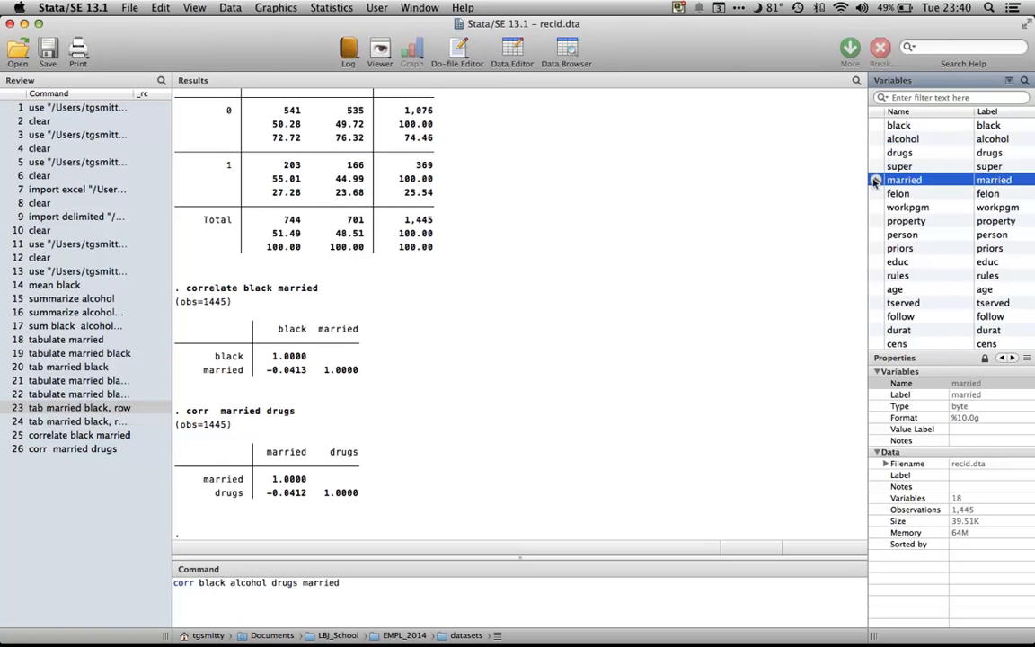
{"action": "left_click", "coordinate": [876, 262]}
{"action": "key", "text": "Return"}
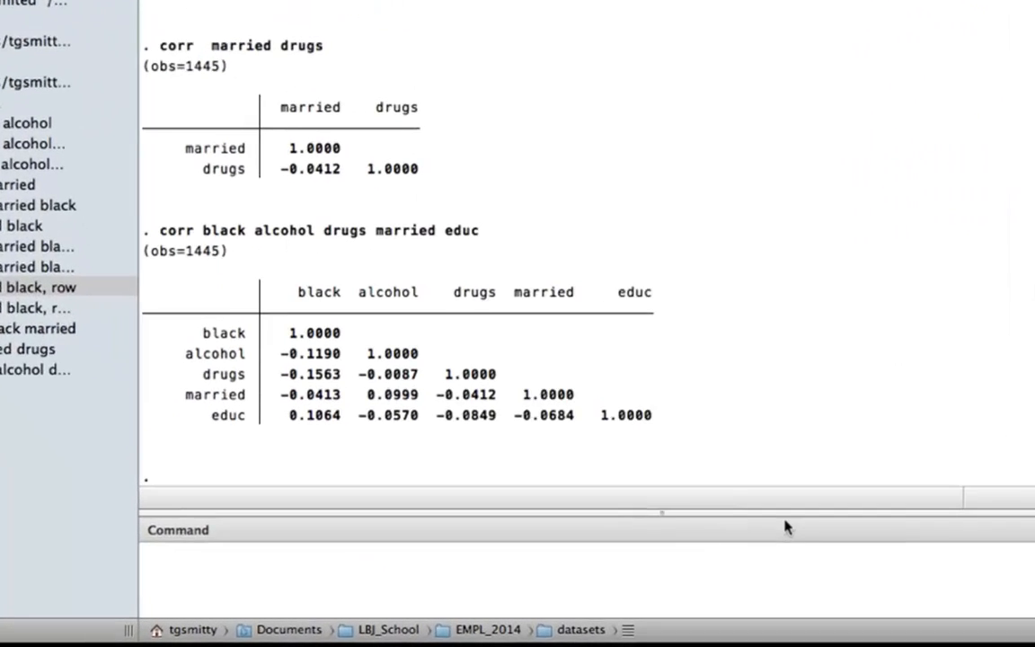